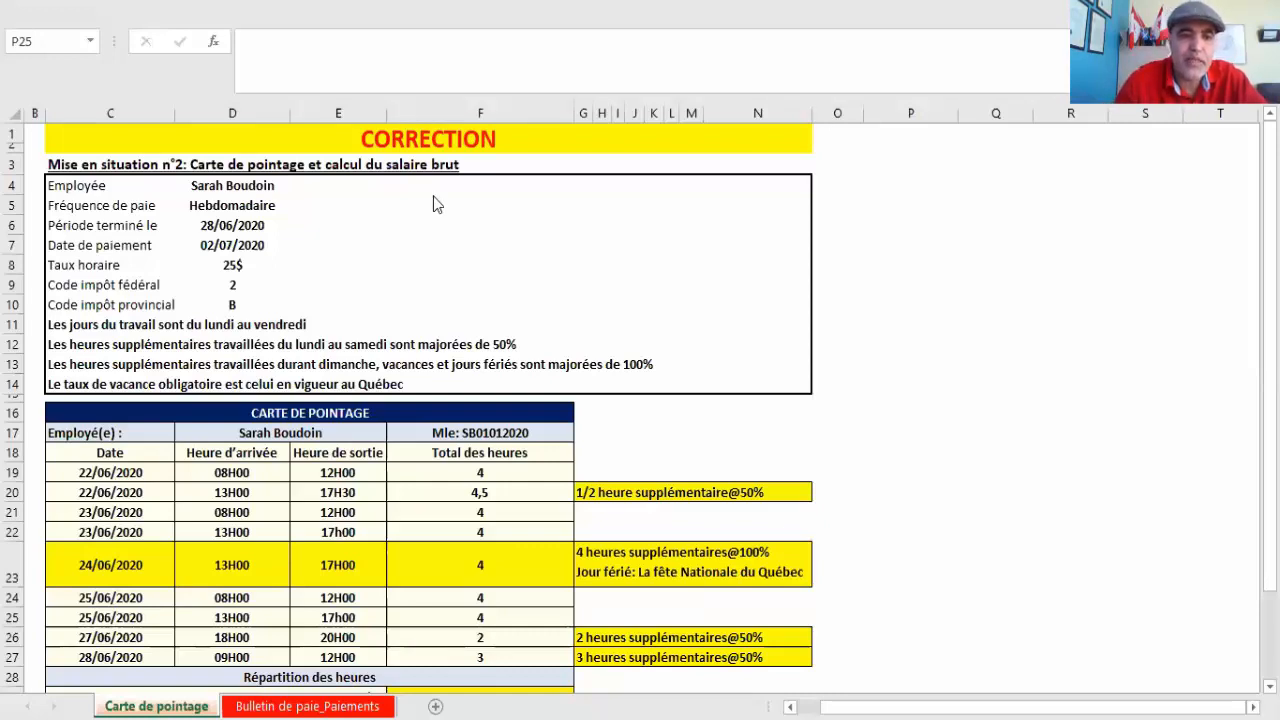
Append "( 8H/jour === 40H/semaine)" to the working-days rule "Les jours du travail sont du lundi au vendredi" in C11.
left_click(312, 321)
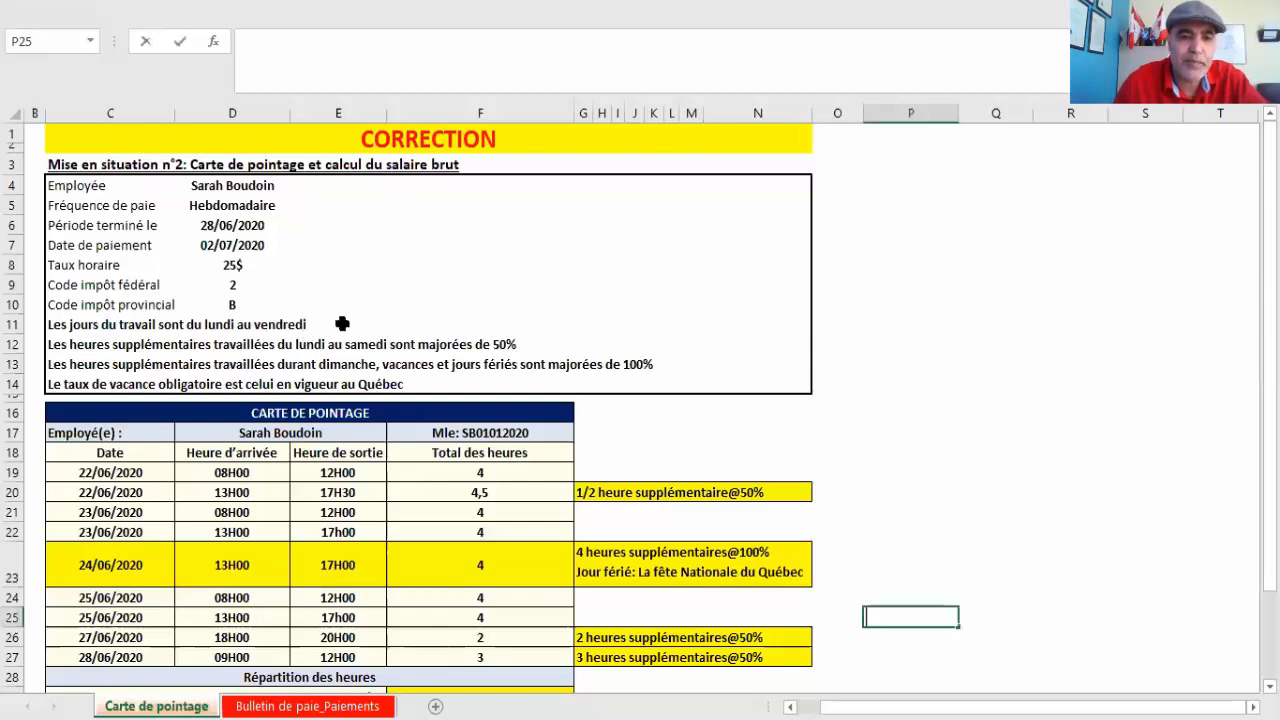
left_click(302, 321)
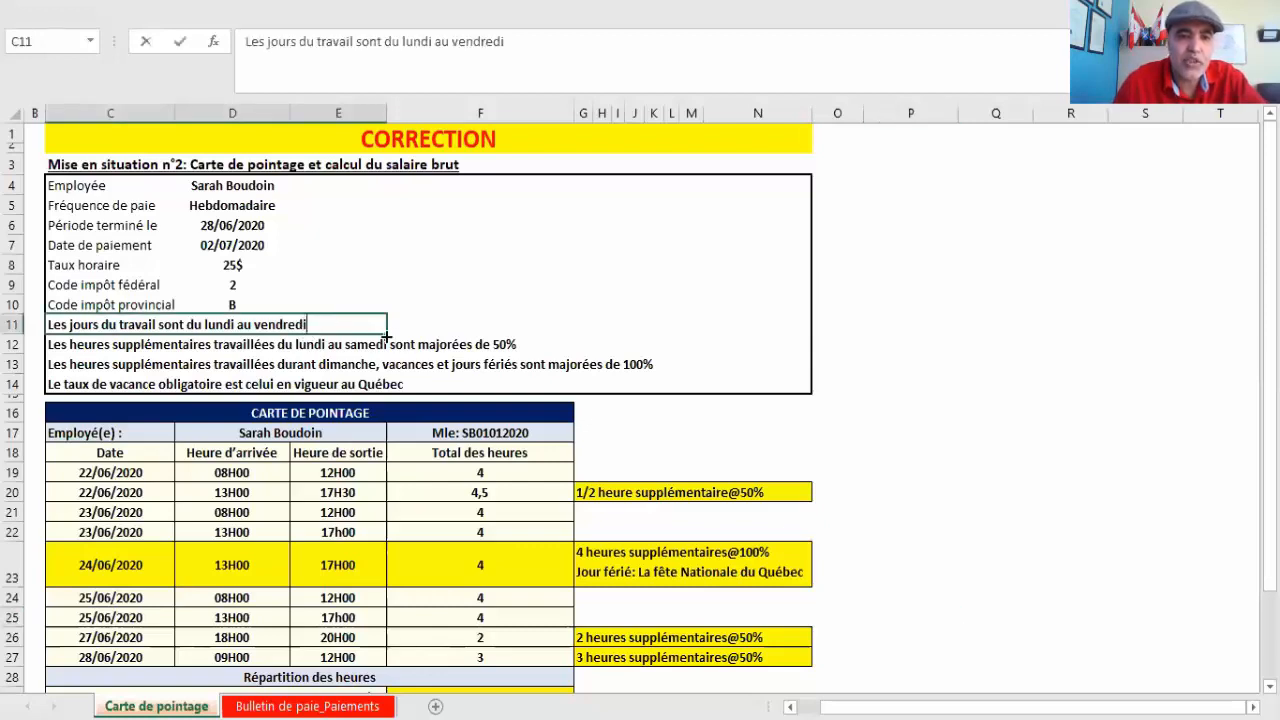
type("( 8H")
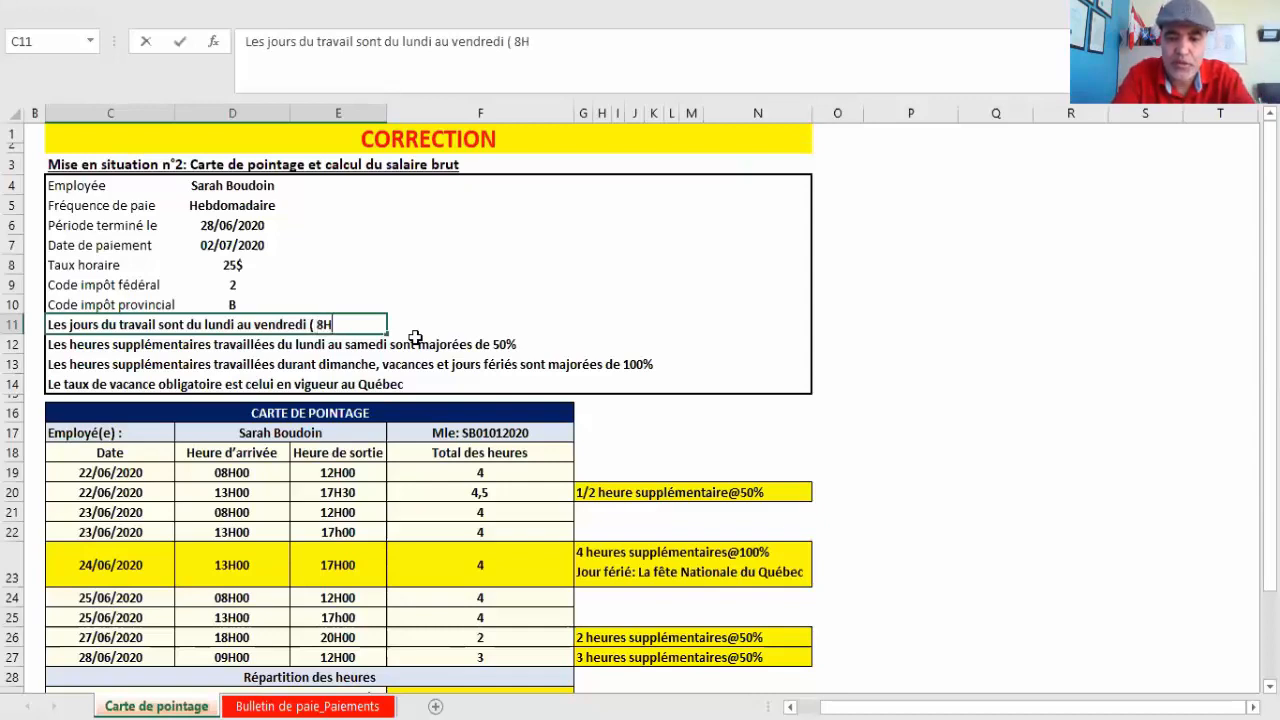
type("/jour")
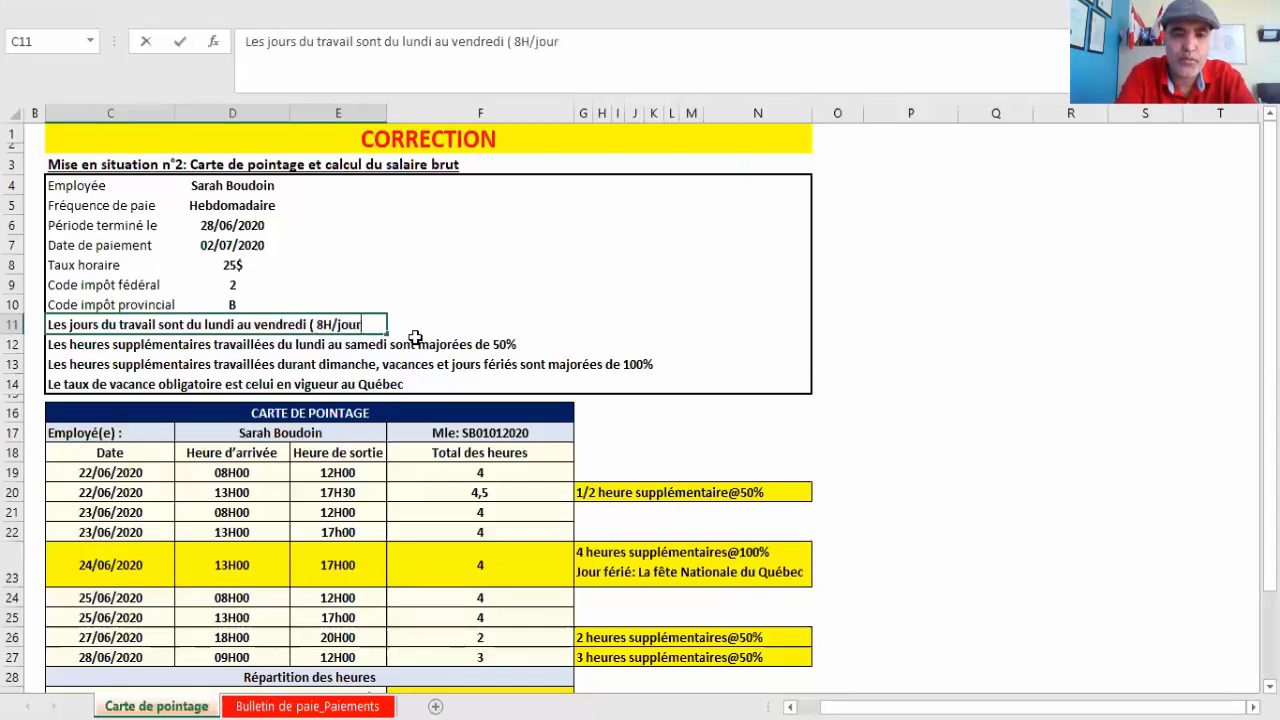
type(" === 40")
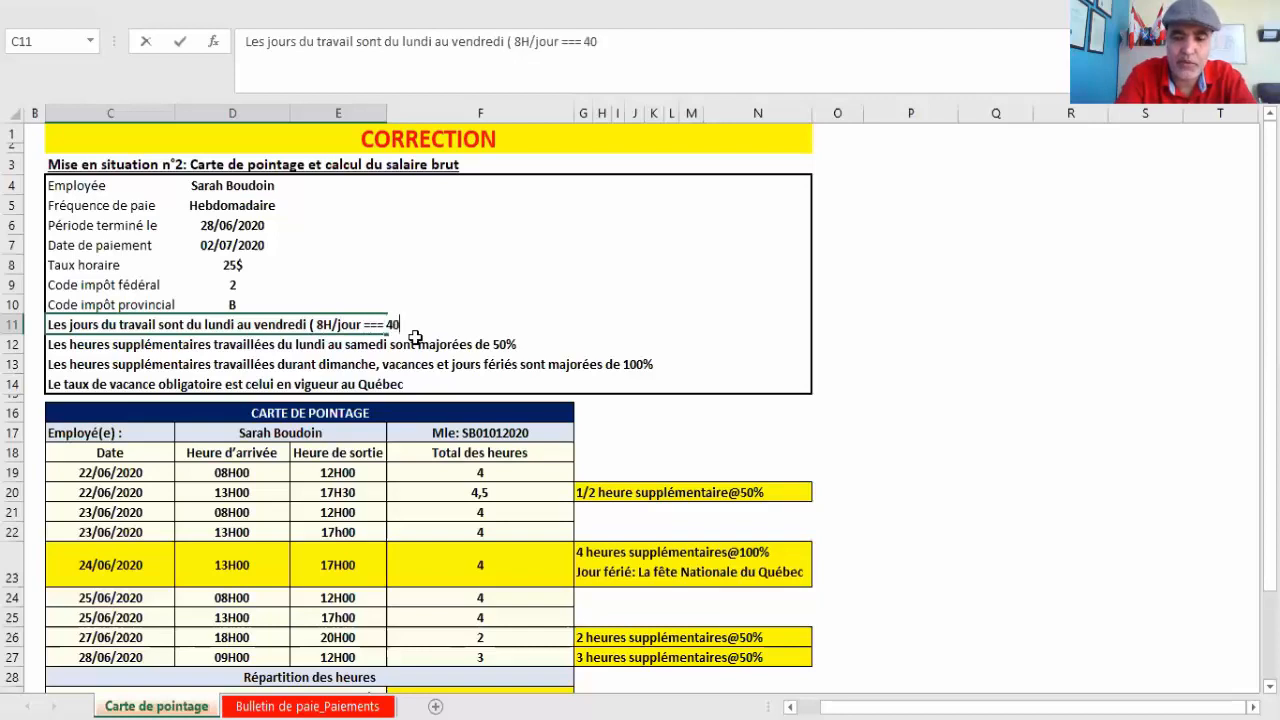
type("H")
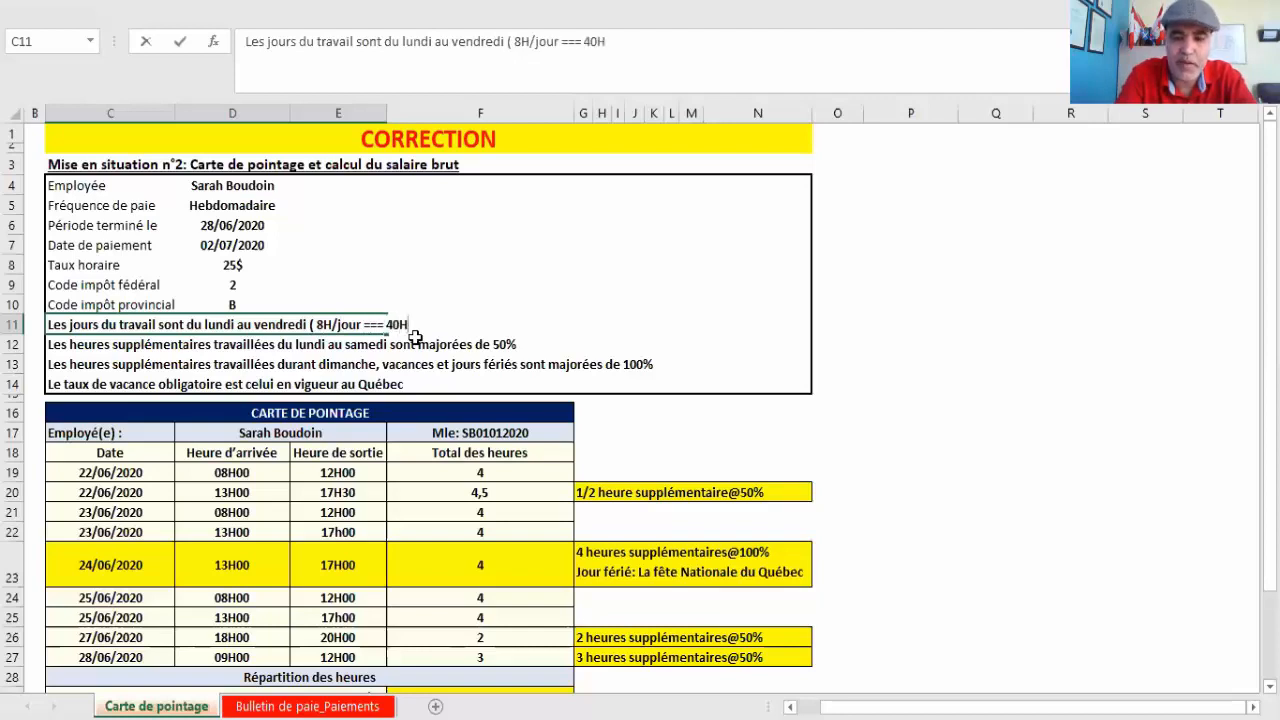
type("/semaine")
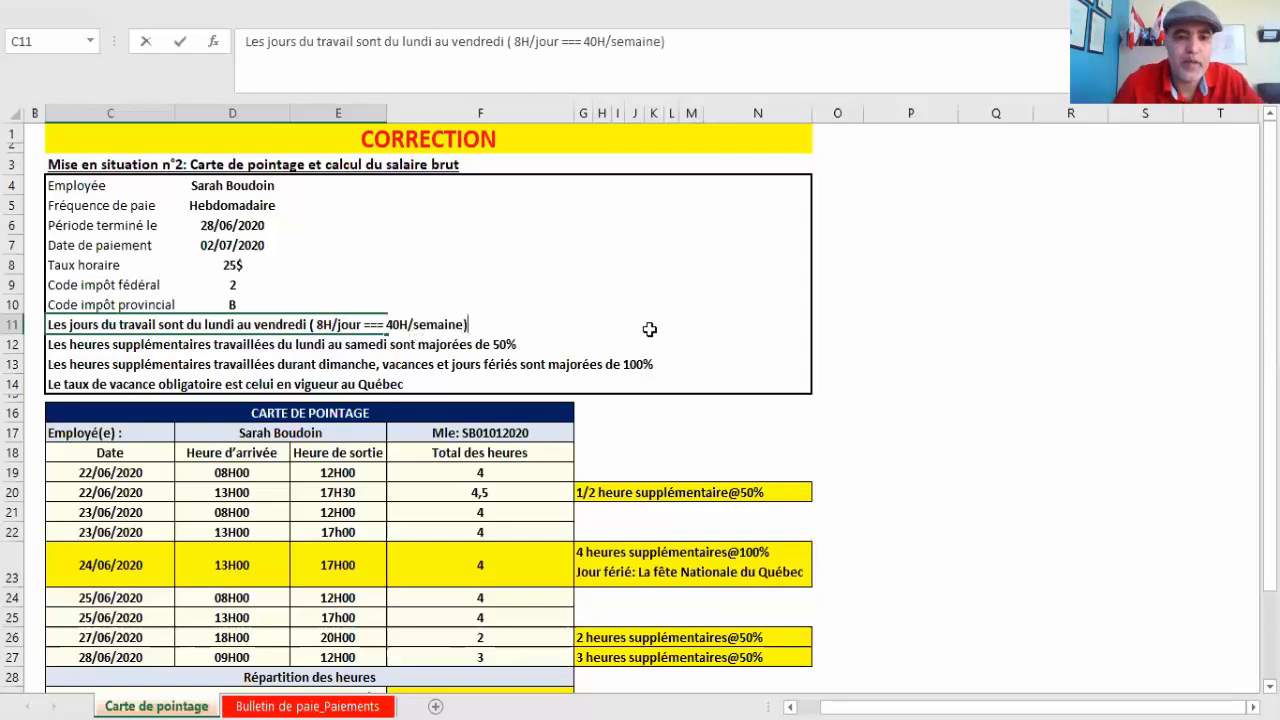
left_click(652, 342)
Examine the Monday-to-Saturday overtime rule in row 12 and compare it with the two 22/06/2020 timecard entries.
left_click(70, 348)
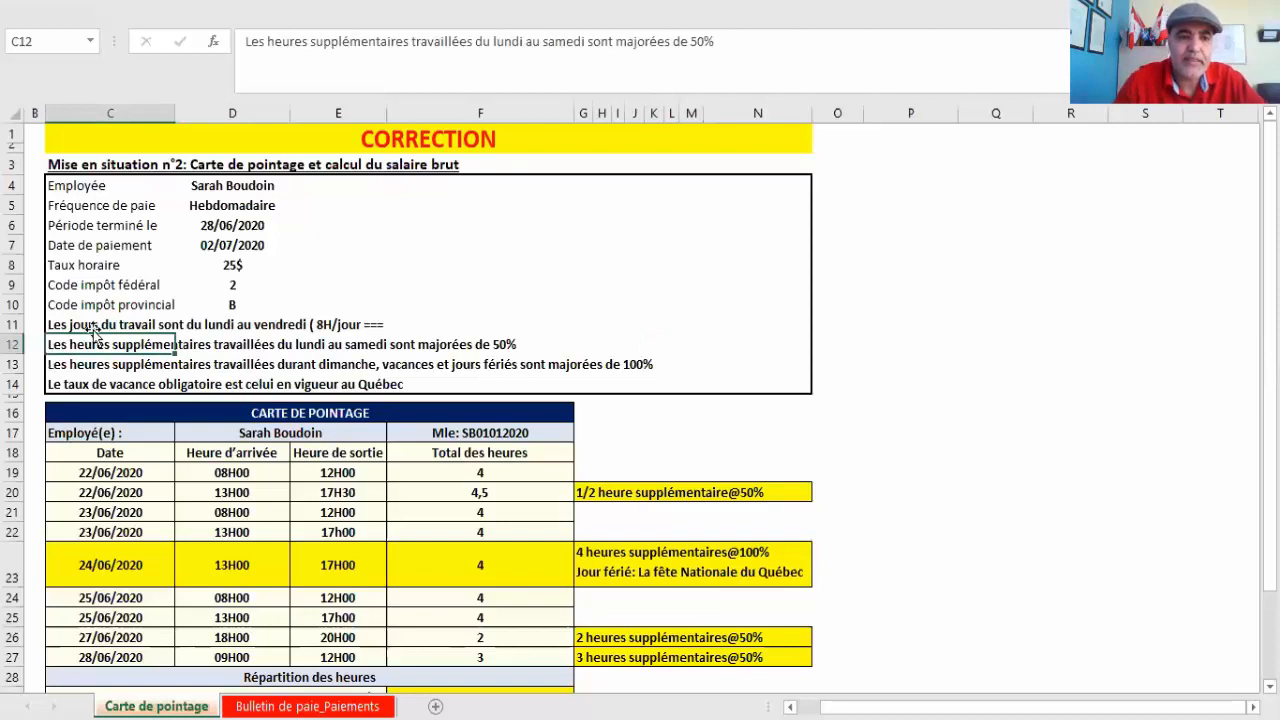
left_click_drag(100, 342, 782, 345)
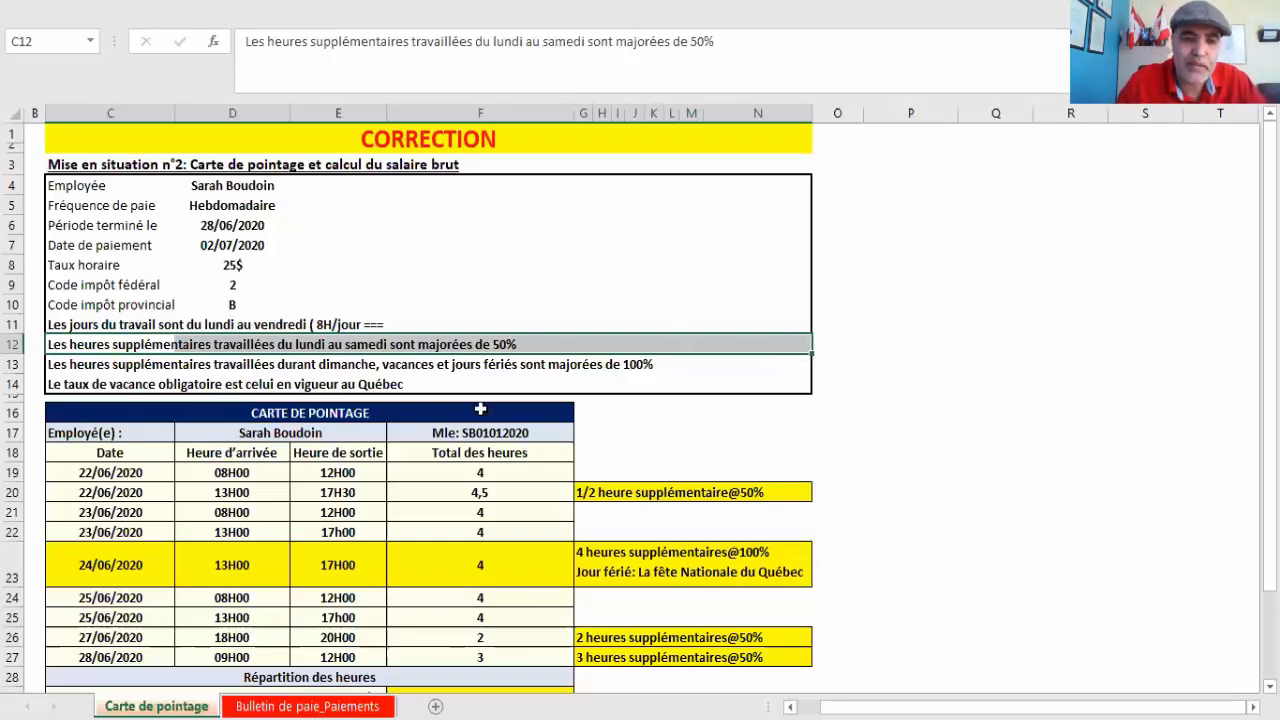
scroll(458, 421, "down", 1)
scroll(458, 421, "down", 1)
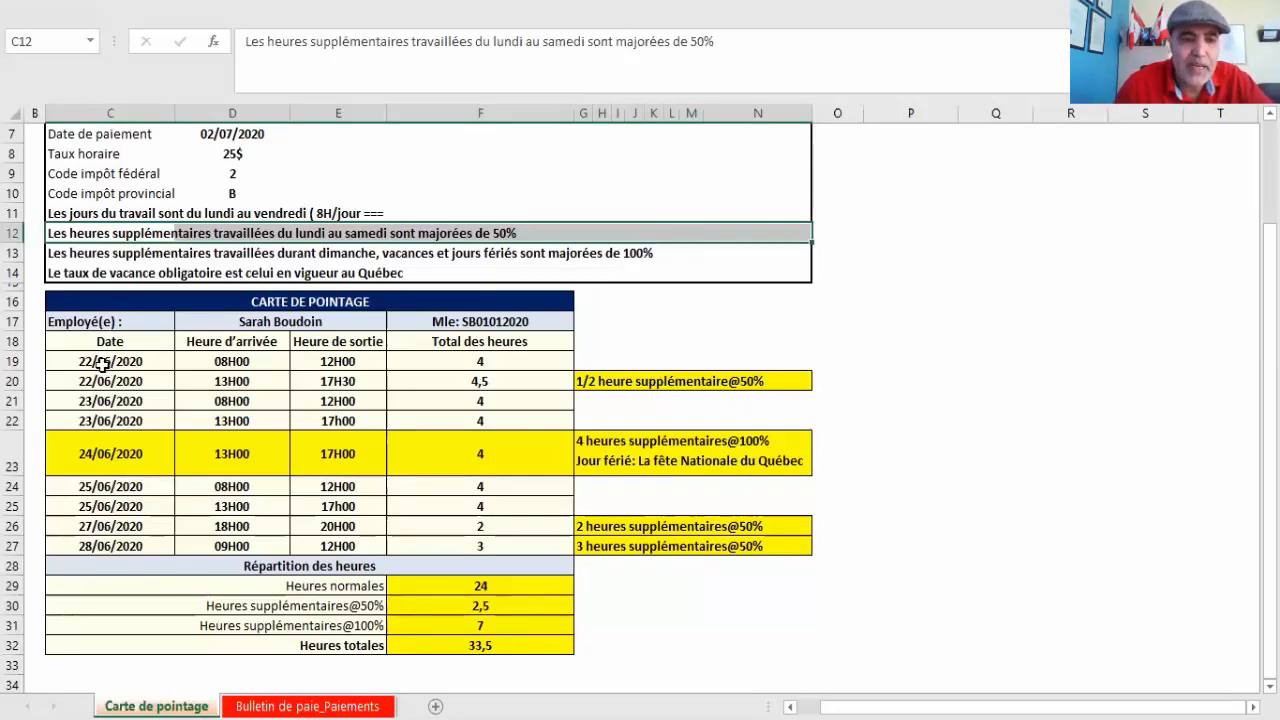
left_click_drag(64, 362, 536, 376)
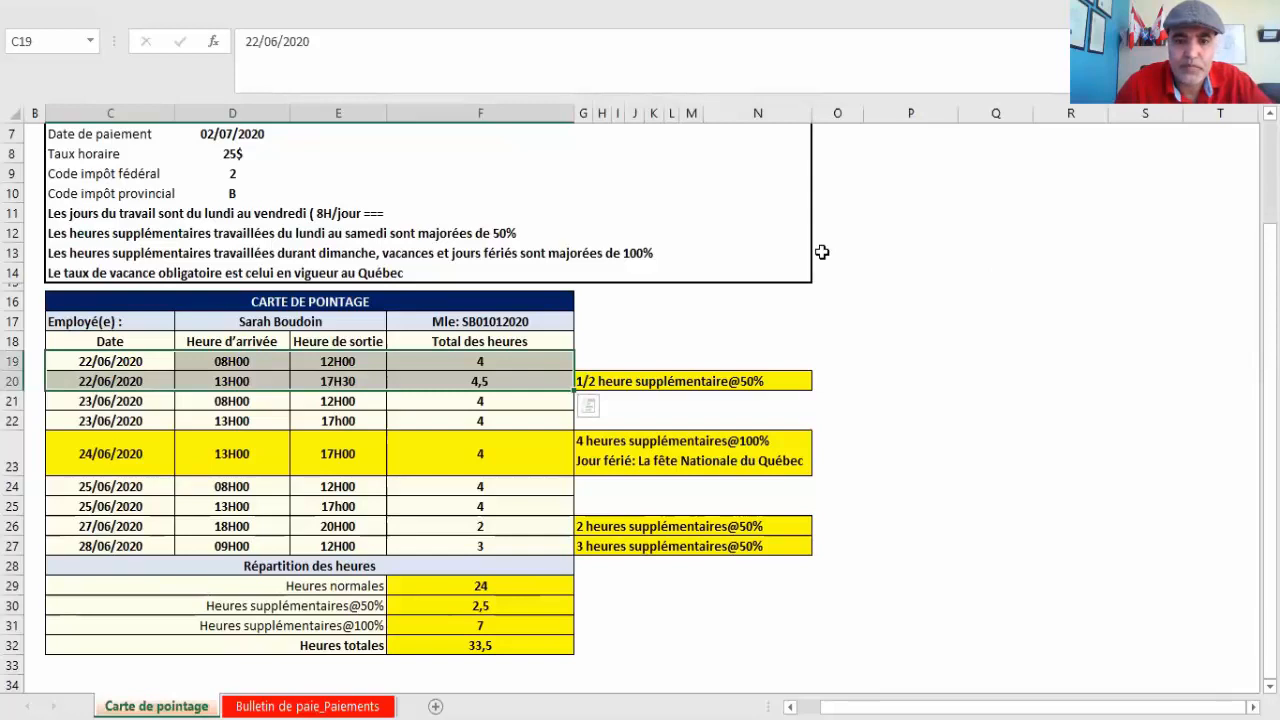
left_click(736, 160)
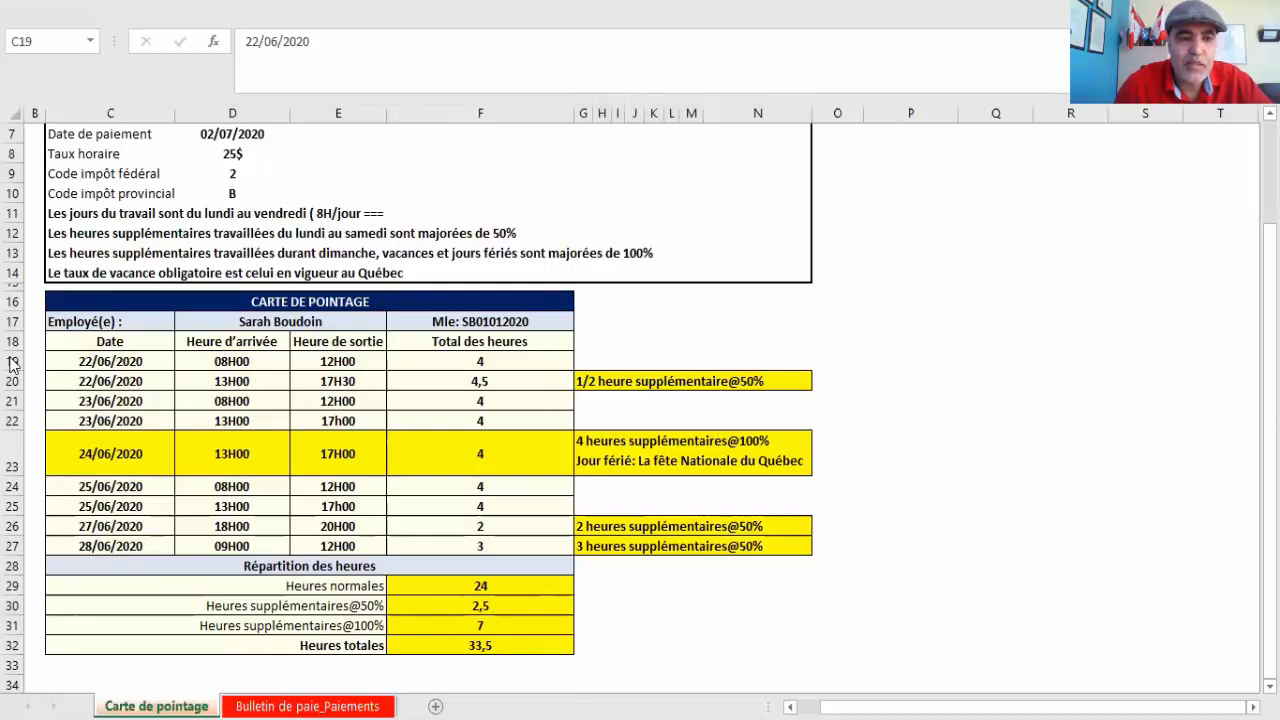
Review the timecard rows day by day from 22/06/2020 to 27/06/2020, including their overtime notes.
left_click_drag(12, 363, 22, 384)
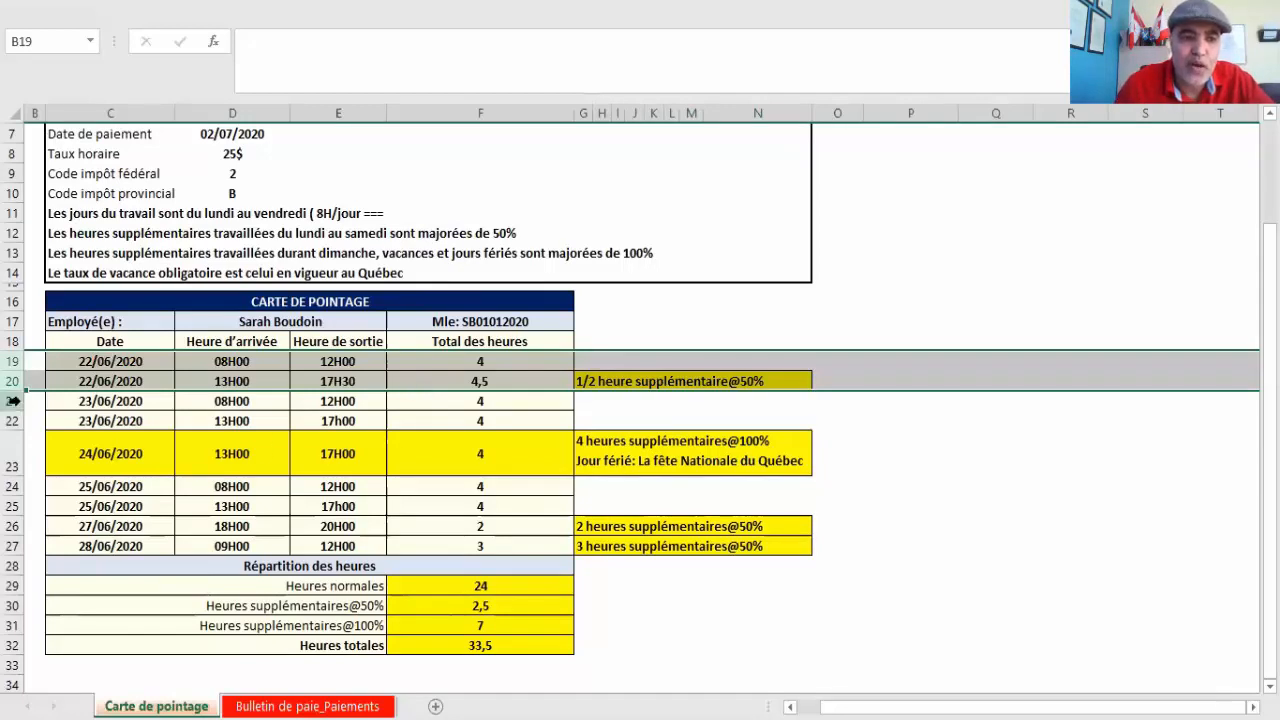
left_click(12, 402)
left_click_drag(14, 410, 15, 420)
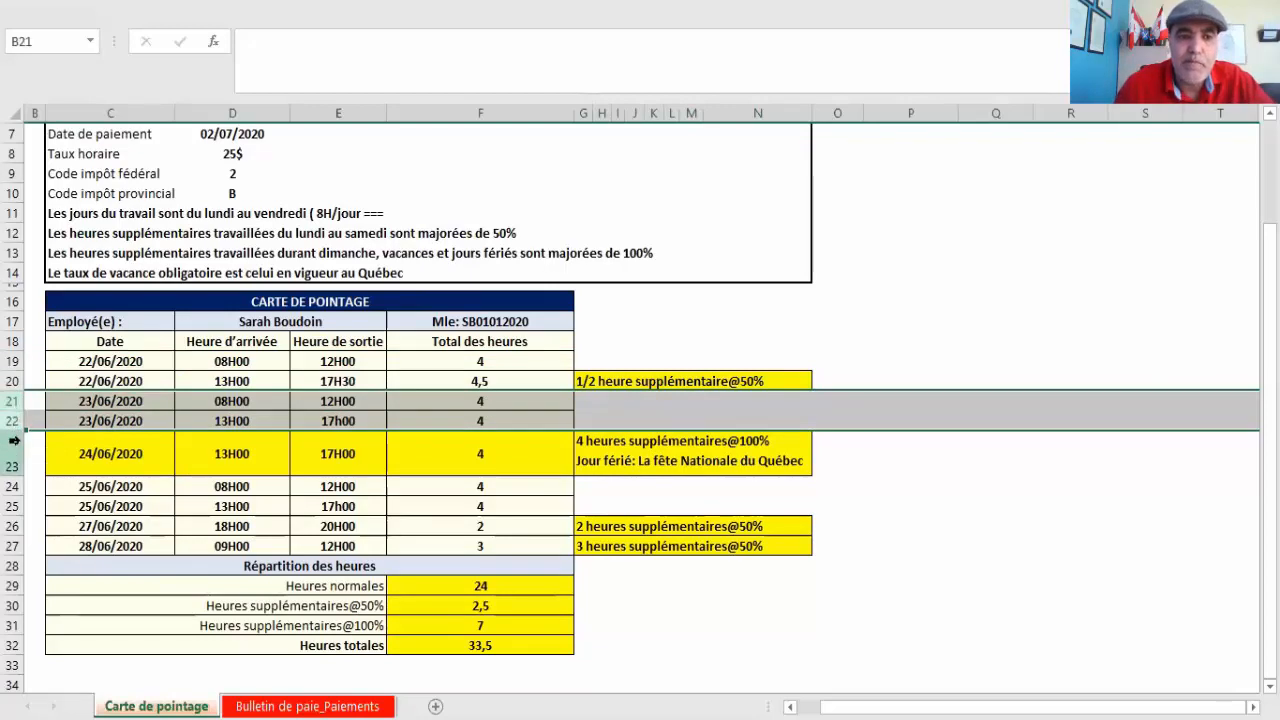
left_click(14, 451)
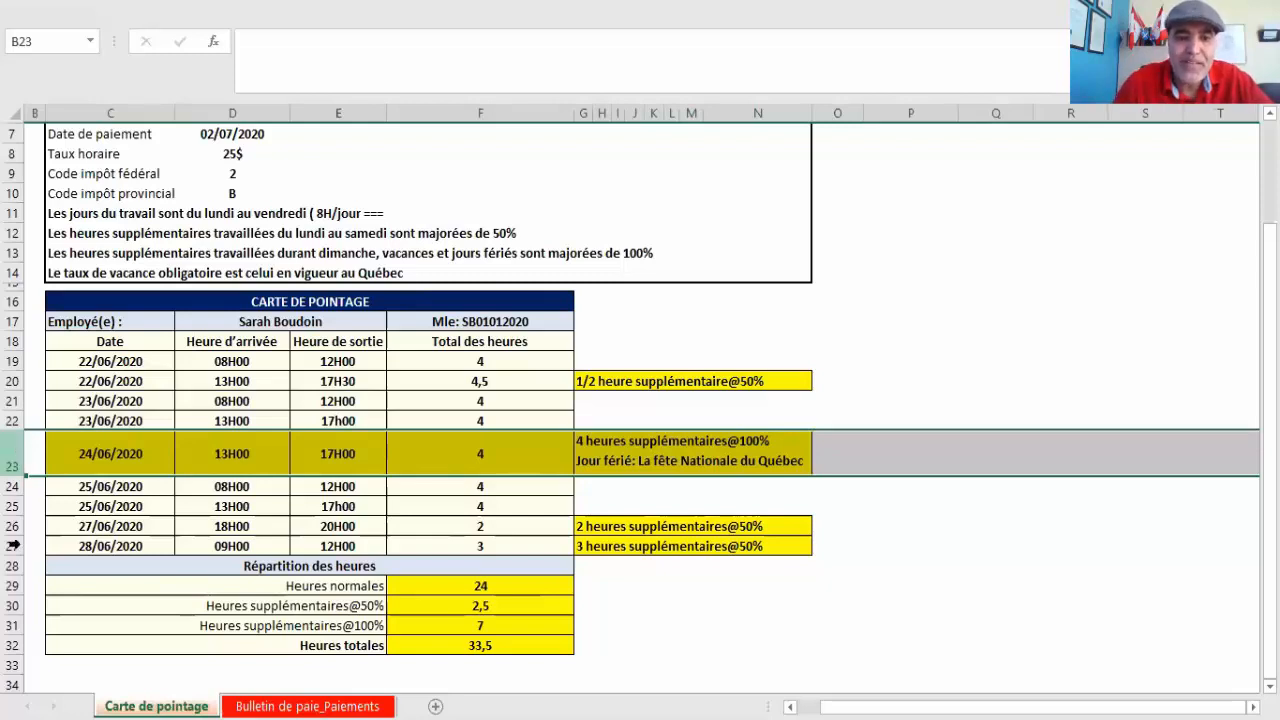
left_click(11, 487)
left_click_drag(11, 487, 16, 511)
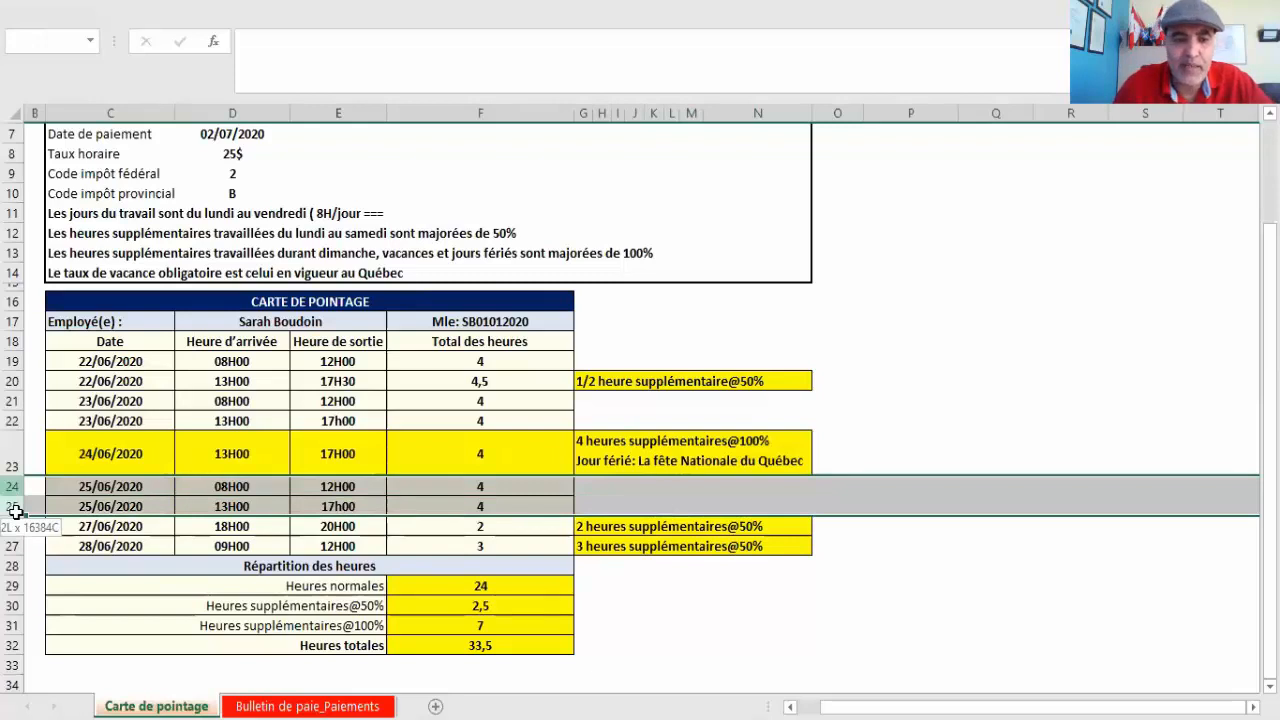
left_click(15, 527)
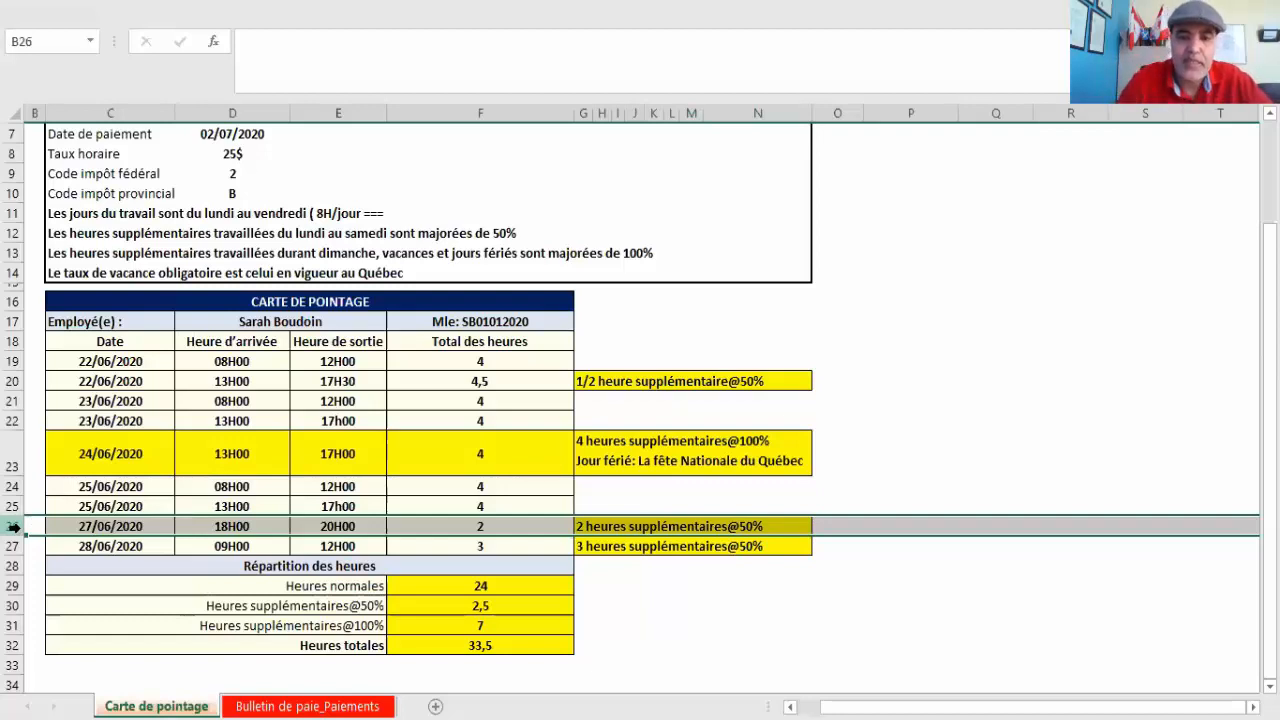
left_click(805, 610)
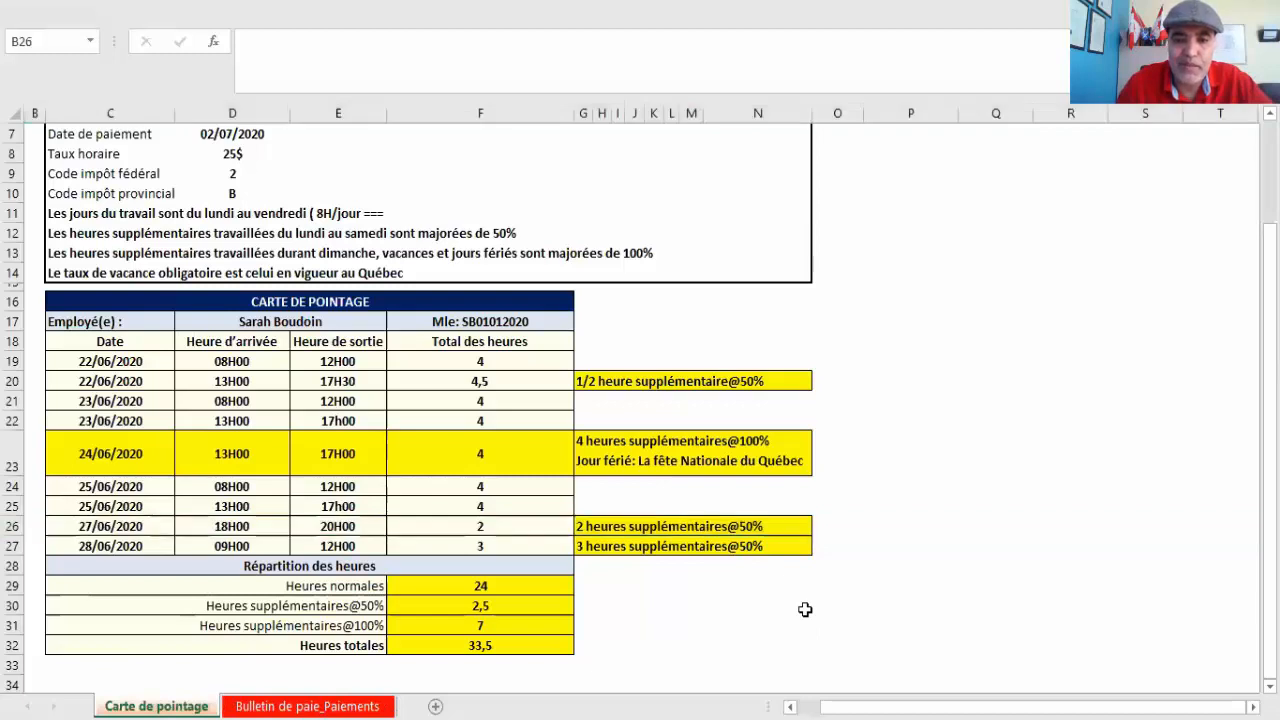
Correct the overtime note for 28/06/2020 in G27 to "3 heures supplémentaires@100%".
left_click(582, 546)
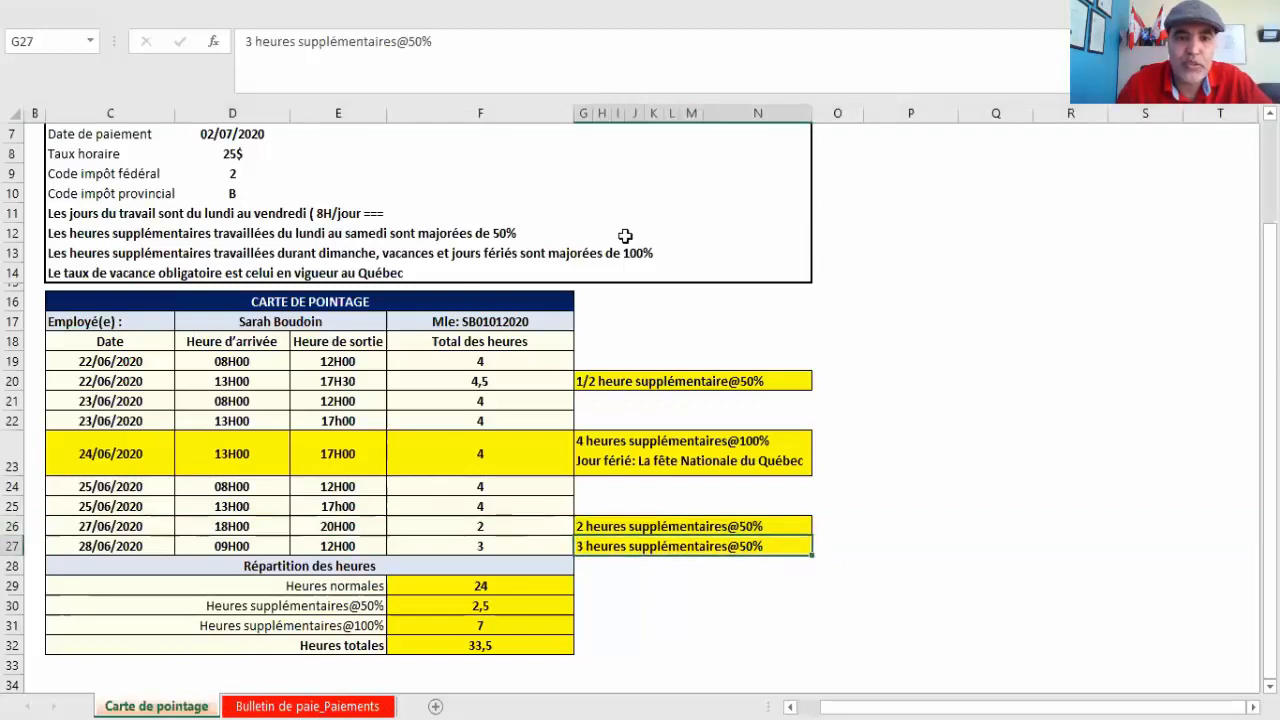
double_click(747, 546)
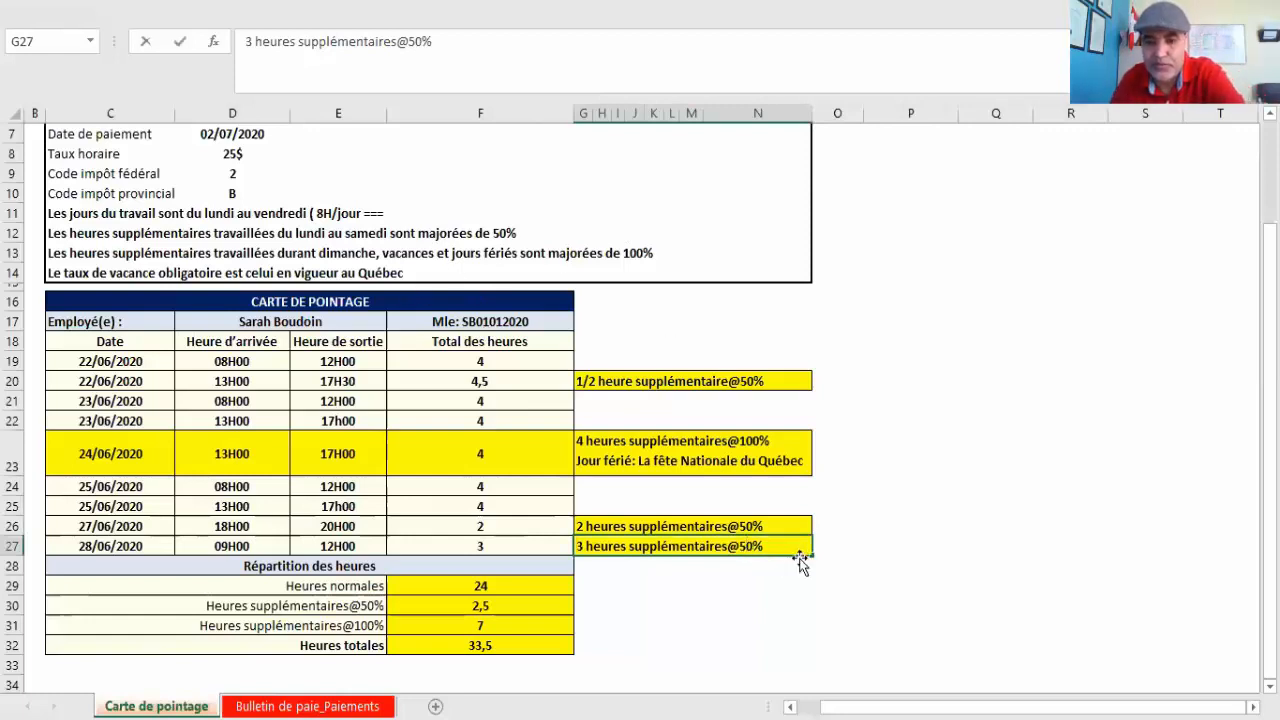
key("BackSpace")
type("10")
left_click(919, 486)
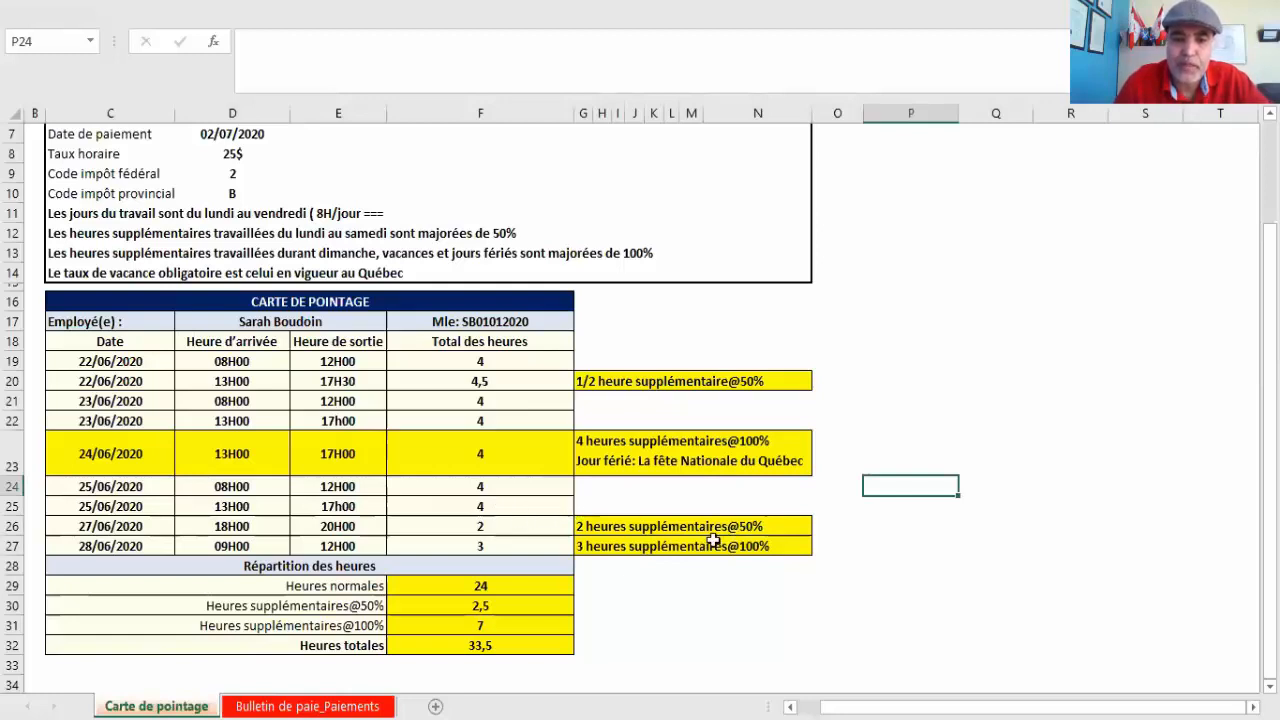
Review the total hours of the timecard entries through 28/06/2020 to distinguish regular hours from overtime hours.
left_click(476, 546)
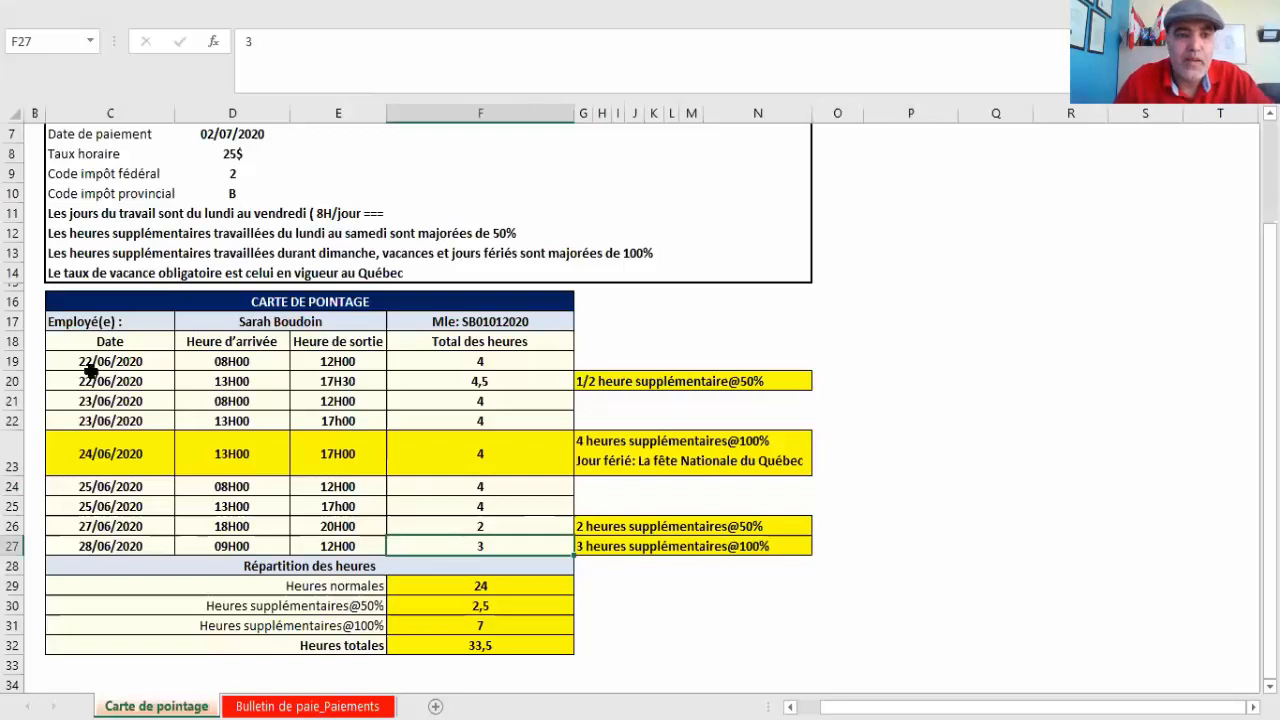
left_click_drag(15, 361, 29, 383)
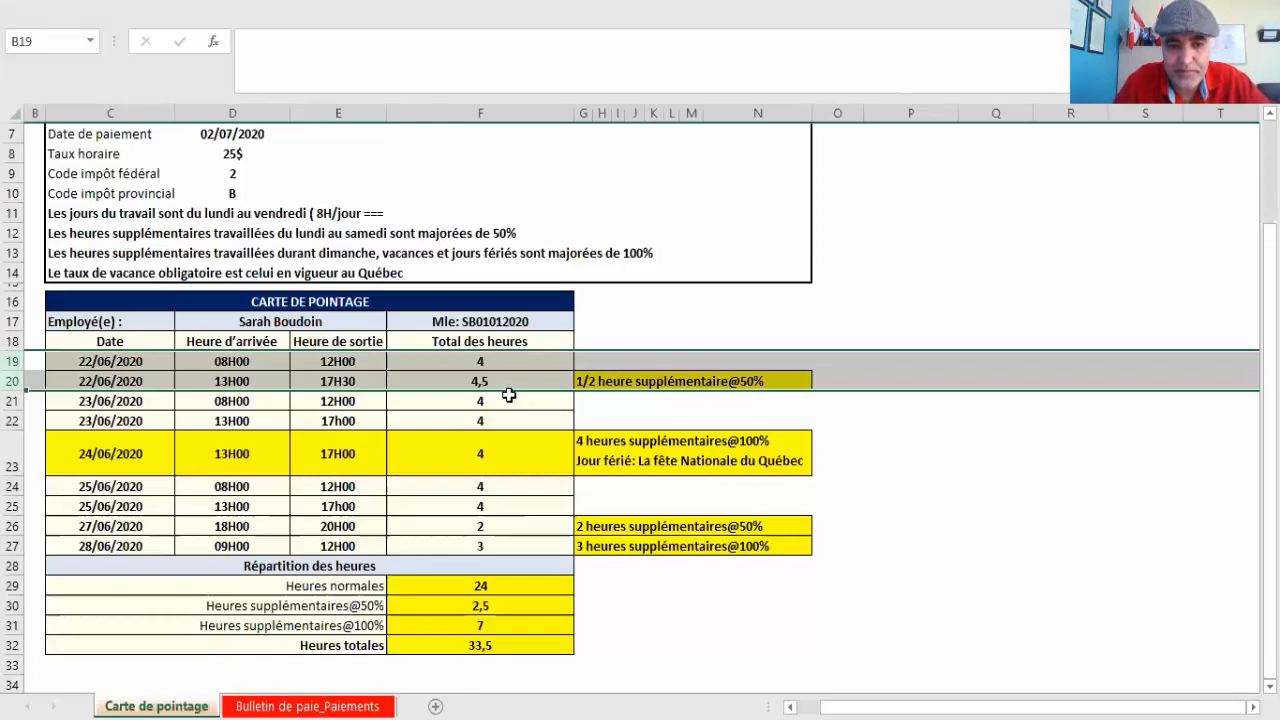
left_click_drag(527, 361, 512, 538)
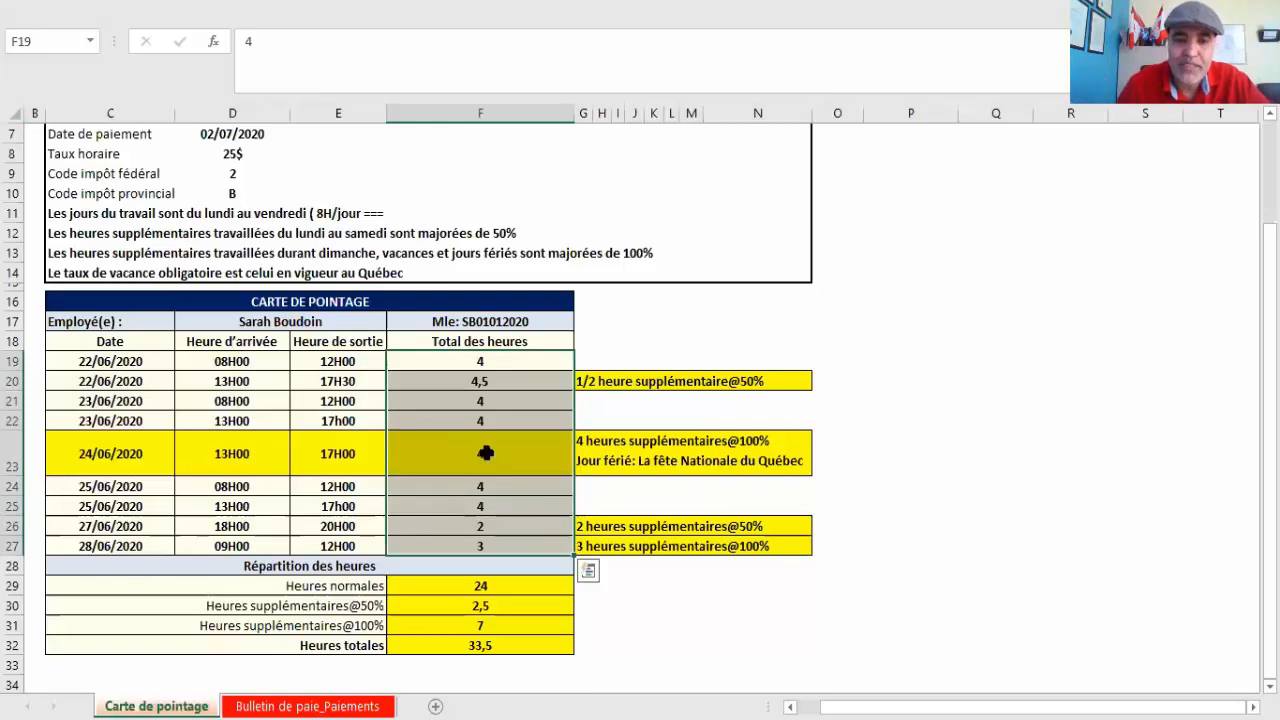
left_click_drag(479, 362, 484, 543)
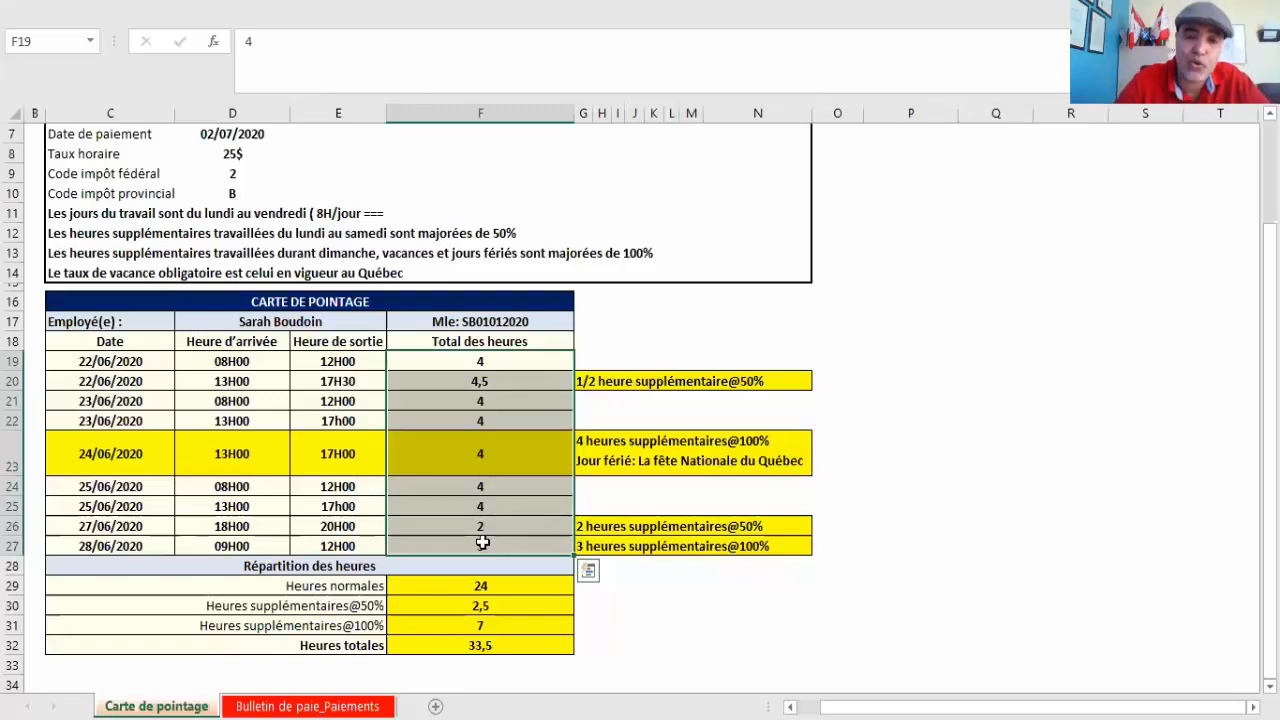
left_click(480, 381)
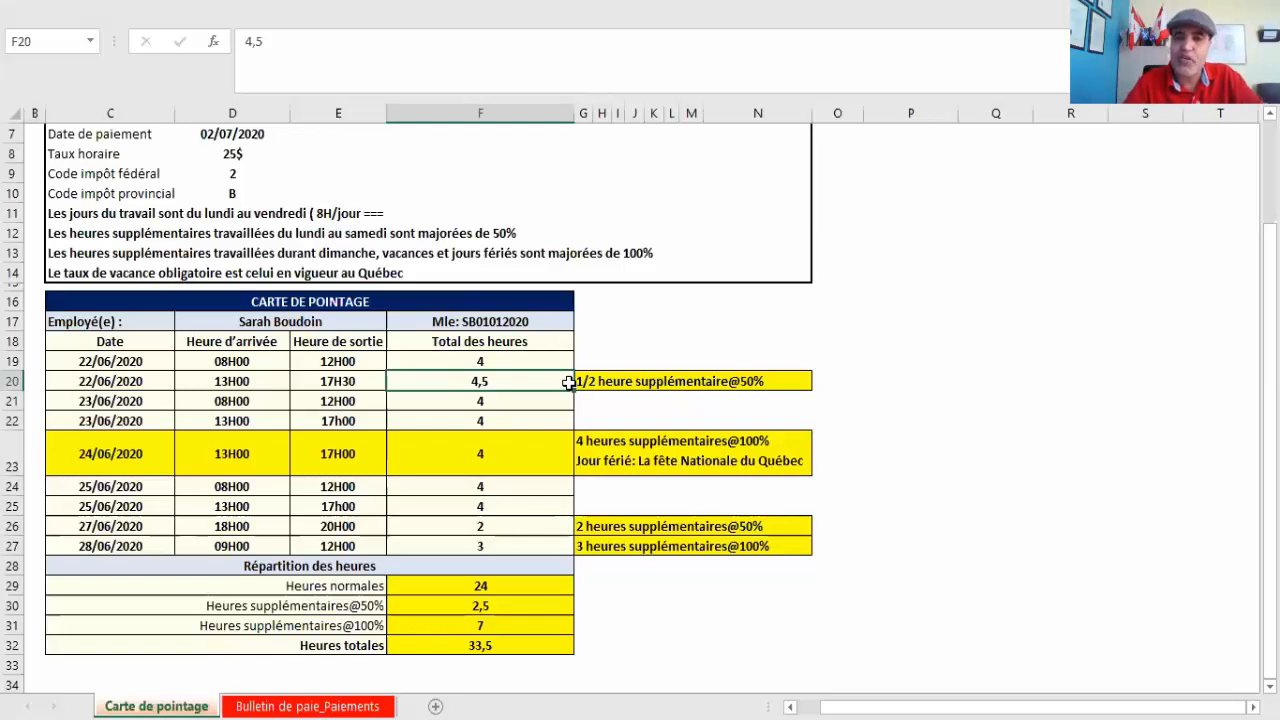
left_click(503, 447)
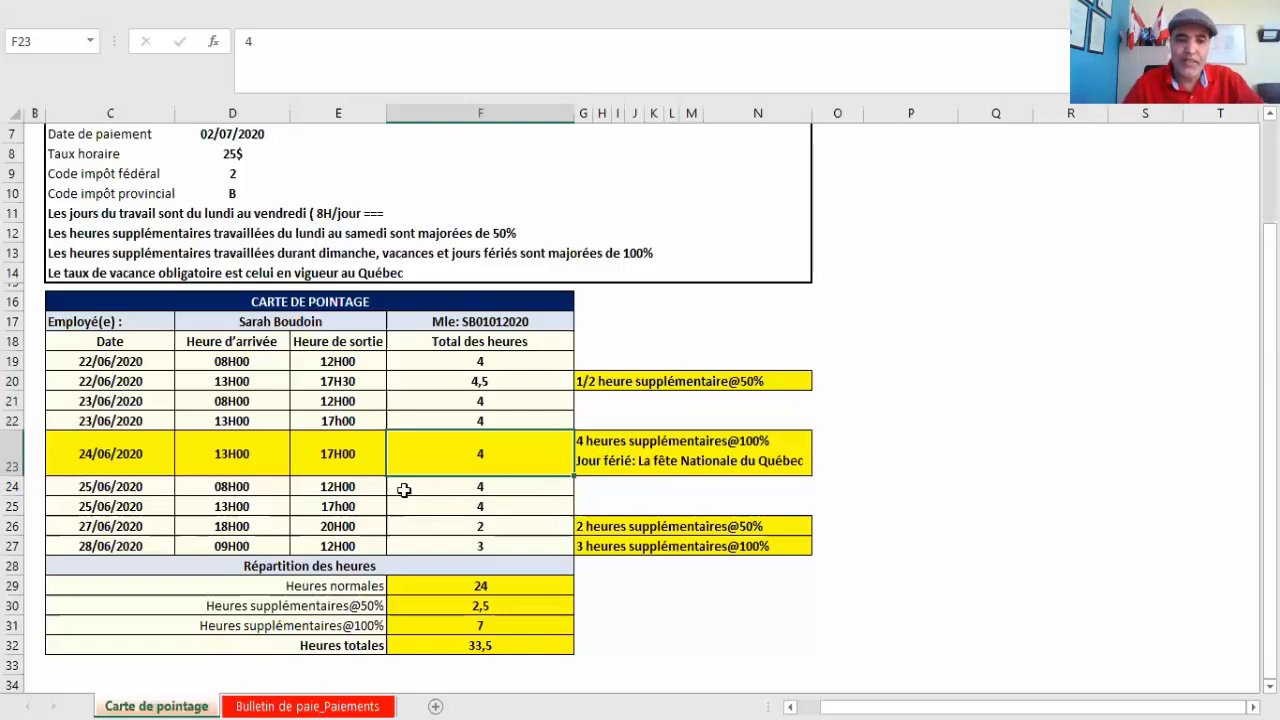
left_click_drag(444, 492, 451, 506)
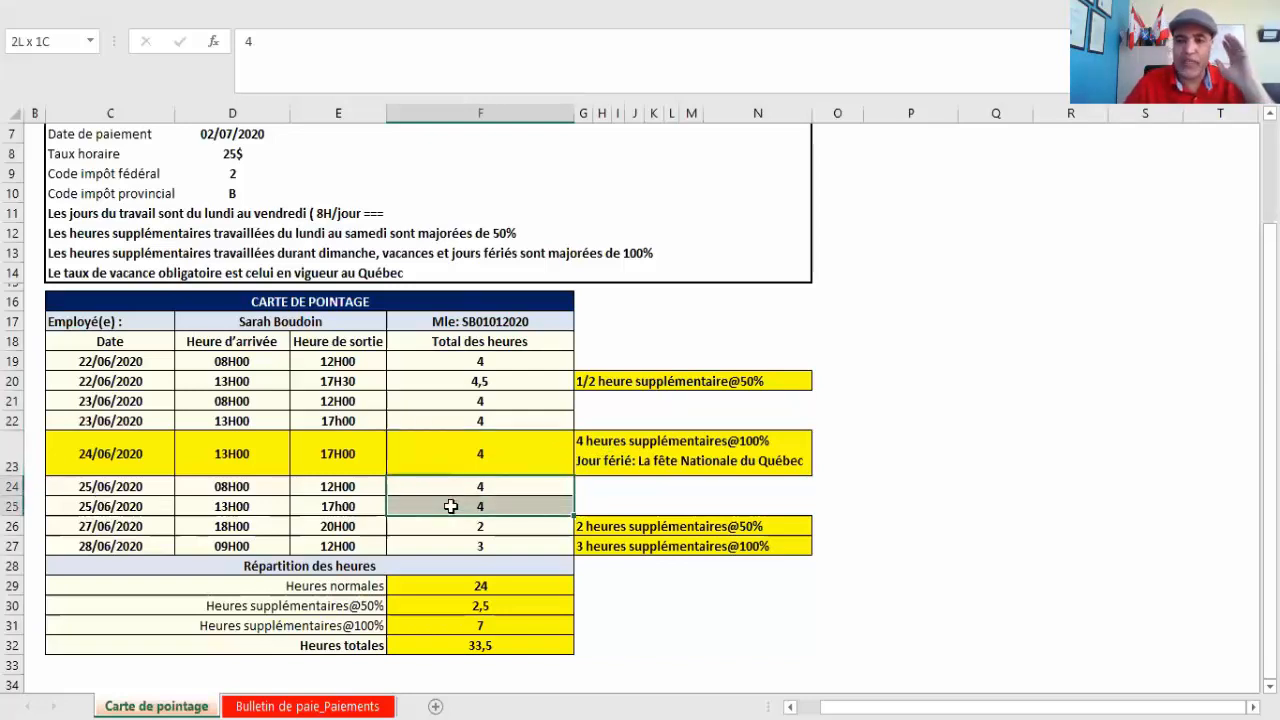
left_click(436, 527)
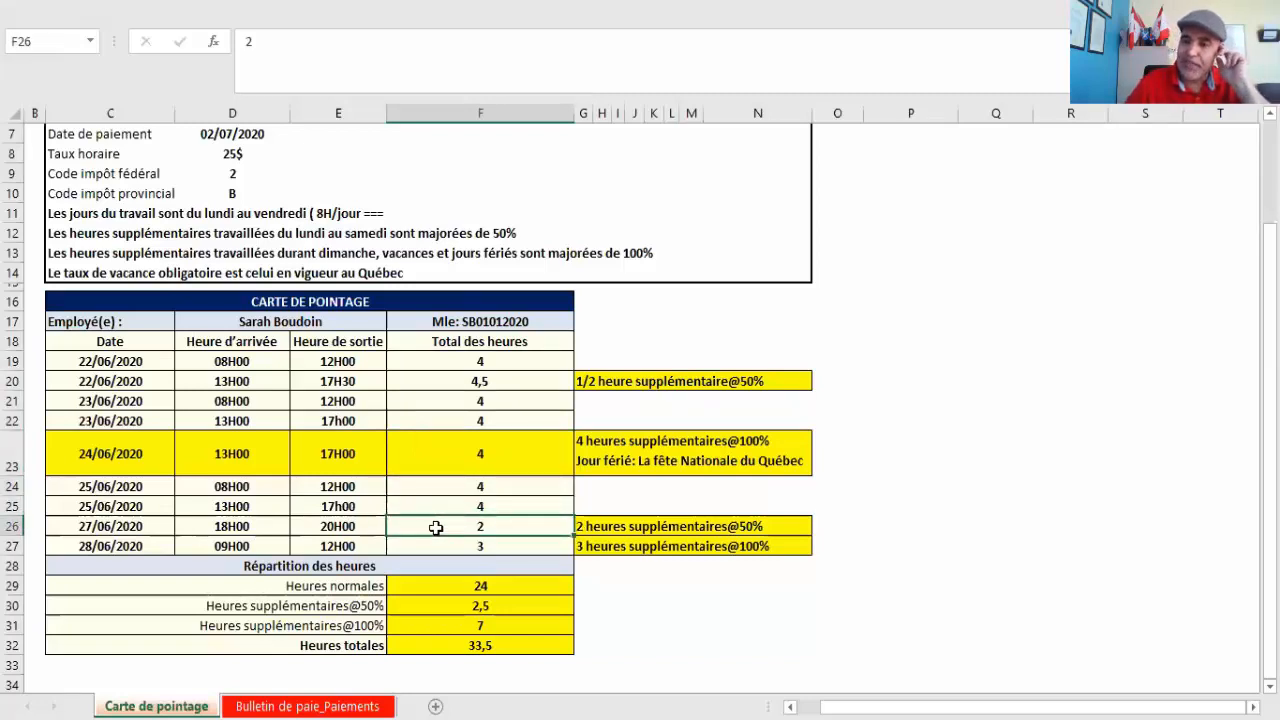
left_click(466, 553)
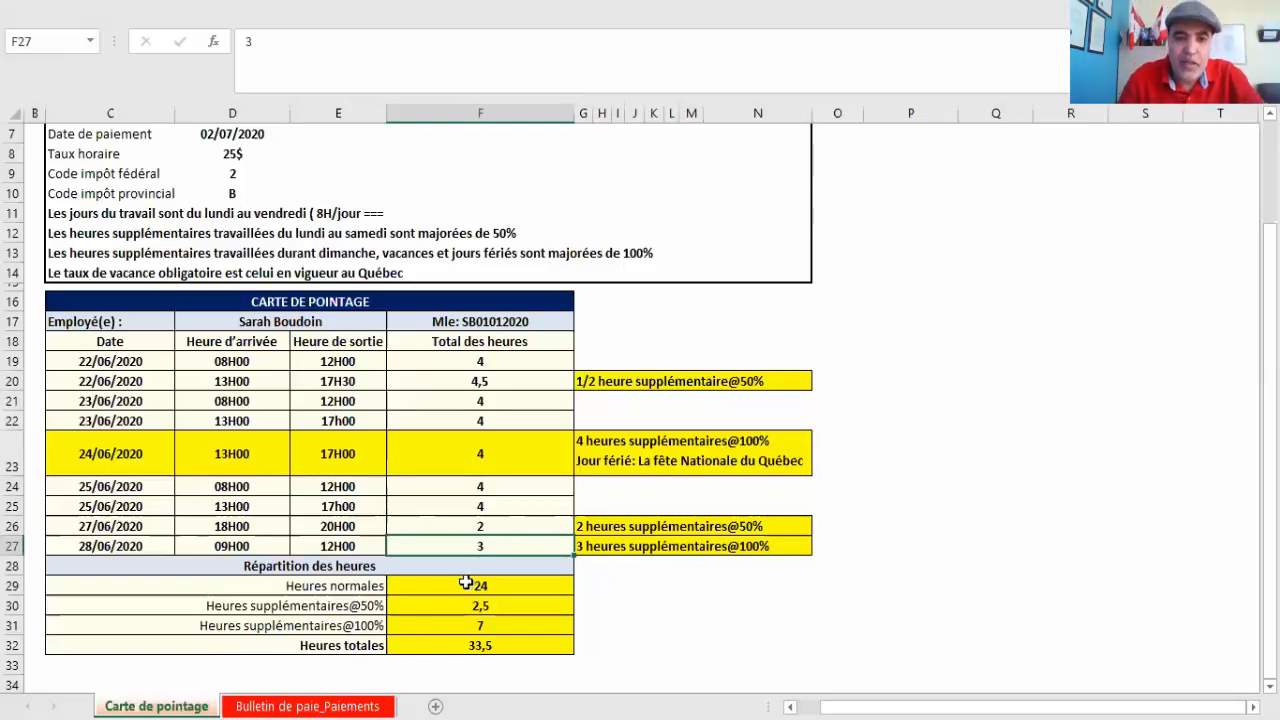
Select the total-hours cells F19 to F22, F24 and F25 together to identify the normal hours worked on 22, 23 and 25/06/2020.
left_click(476, 363)
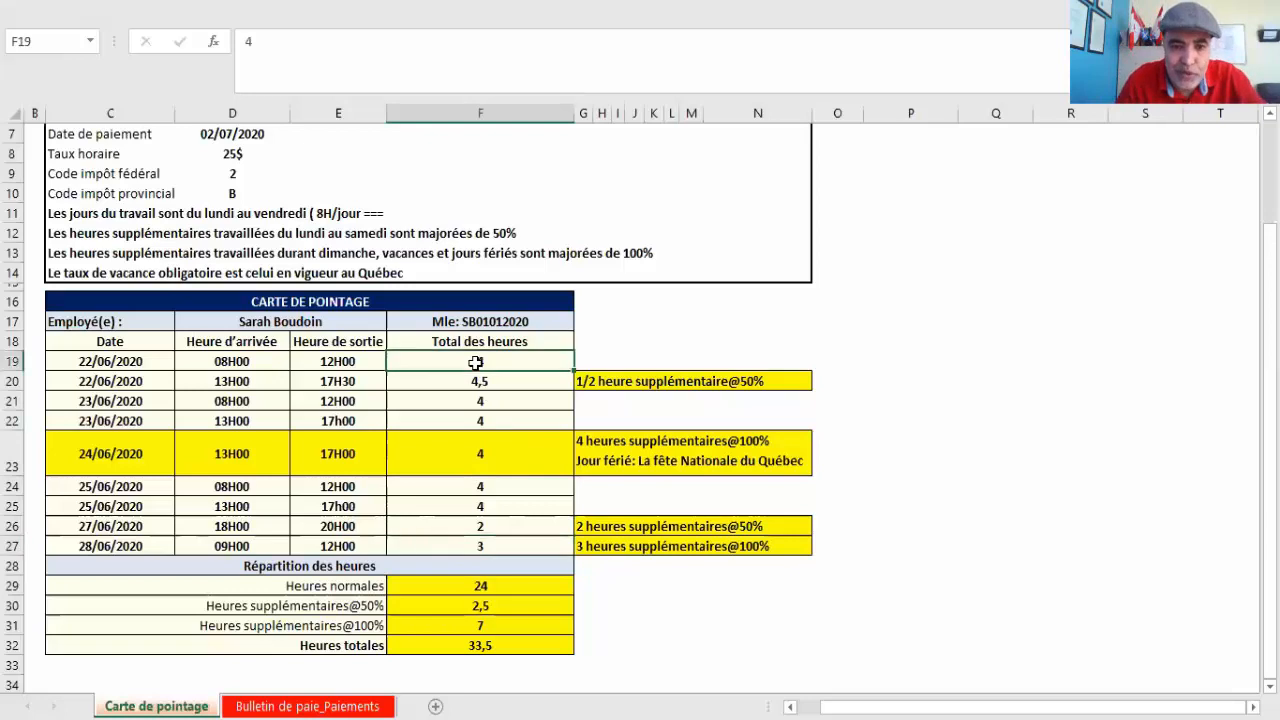
left_click(449, 385)
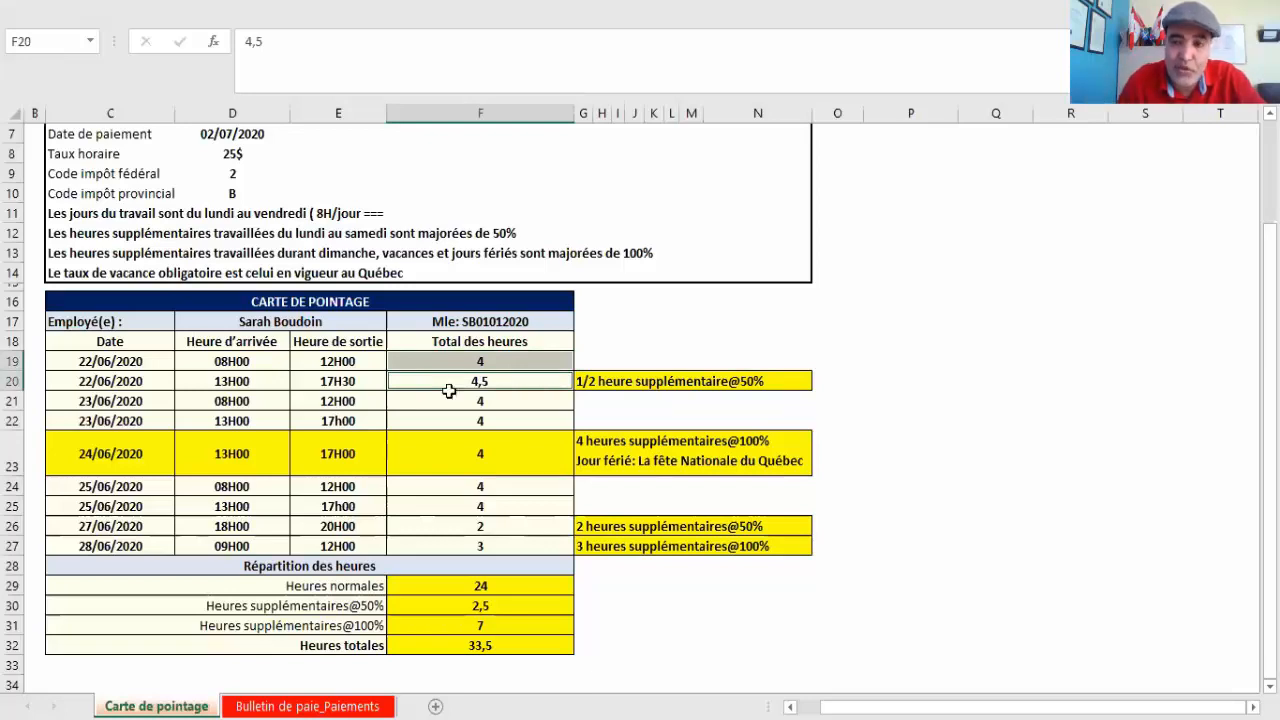
left_click(462, 360)
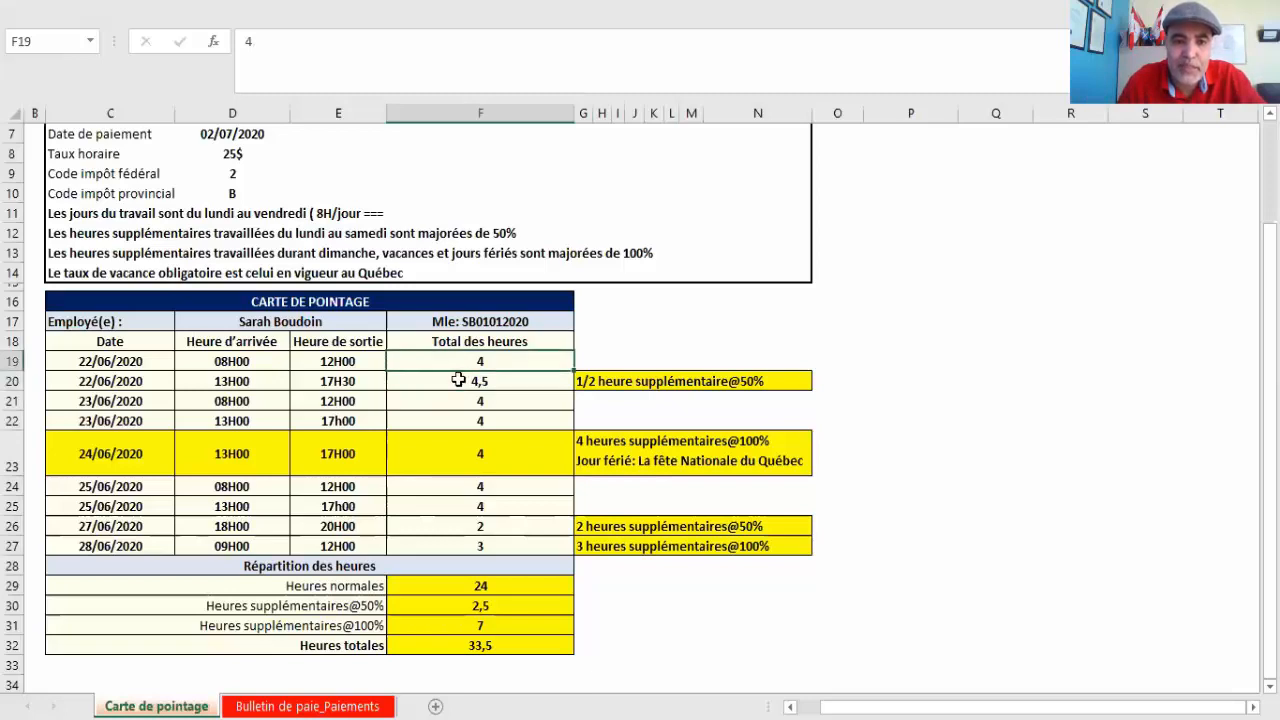
left_click(458, 380)
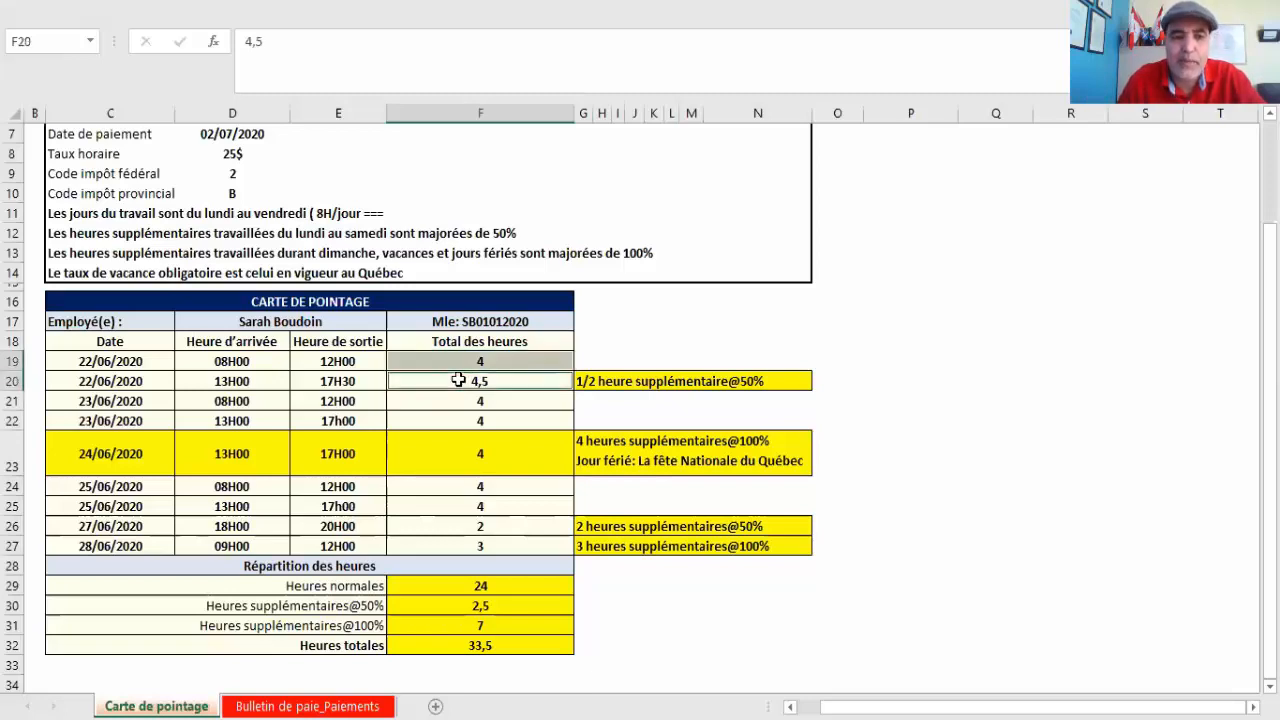
left_click(451, 402, "ctrl")
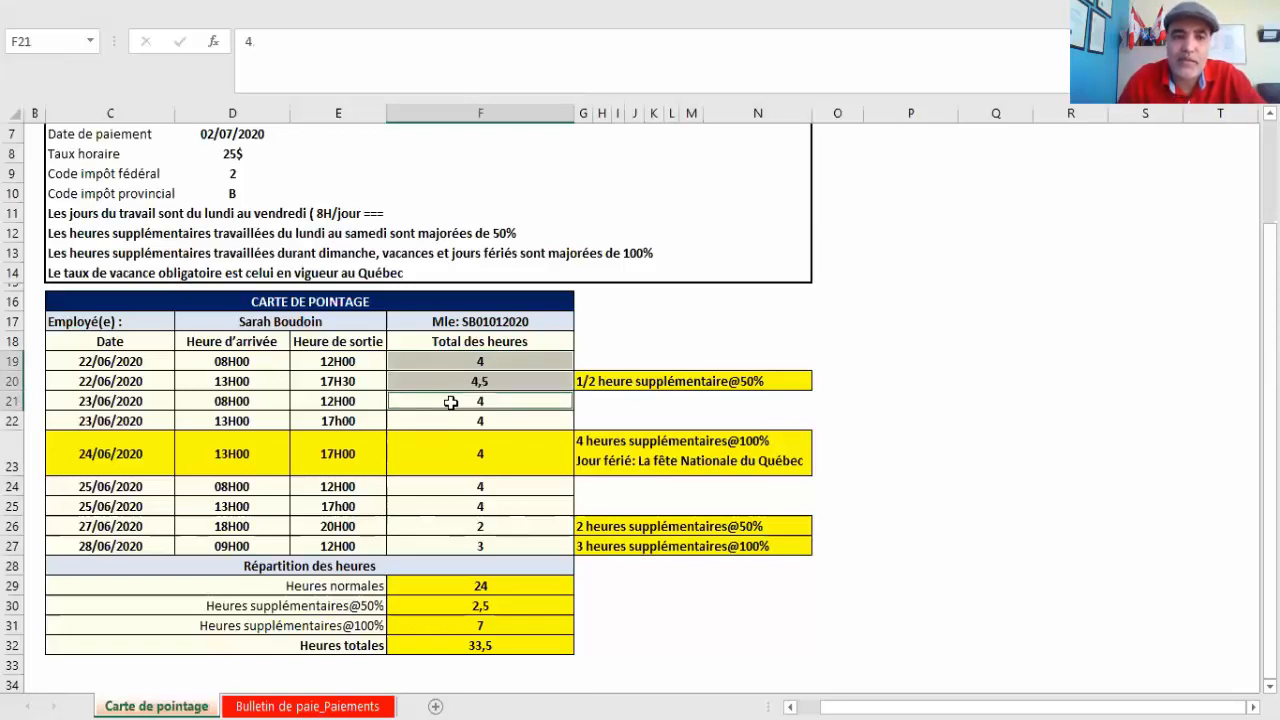
left_click(445, 421, "ctrl")
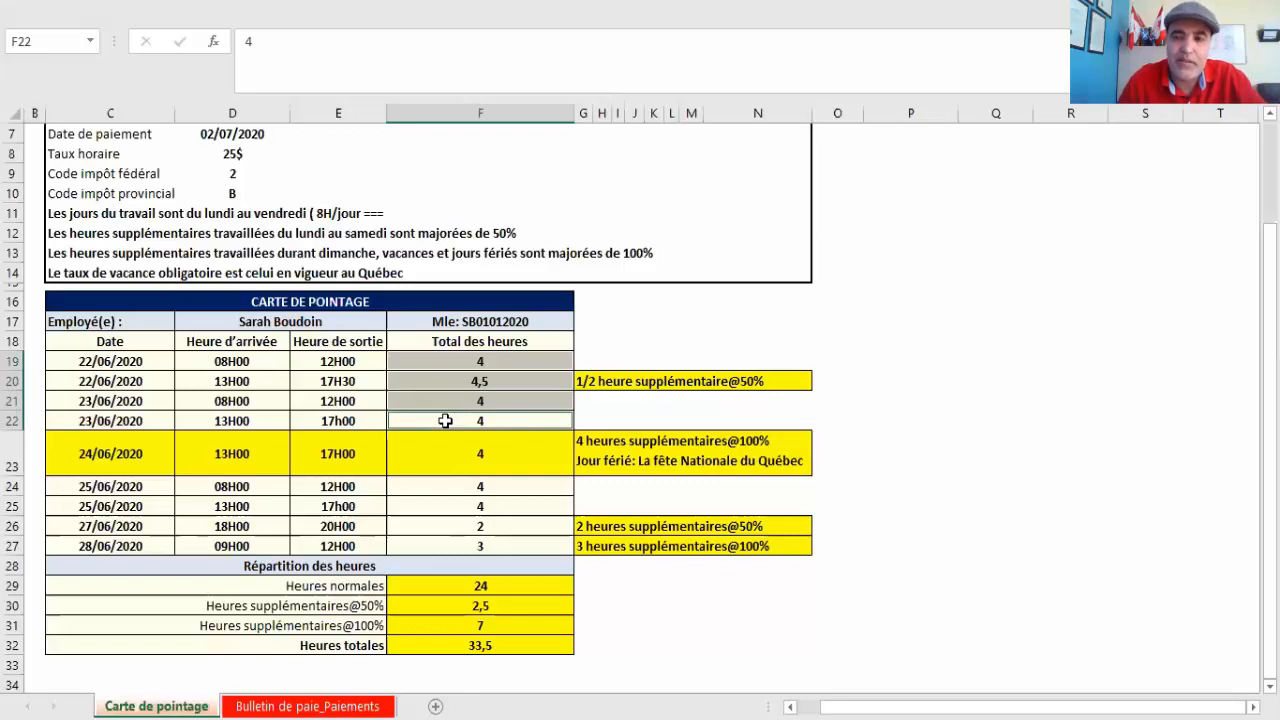
left_click(467, 486, "ctrl")
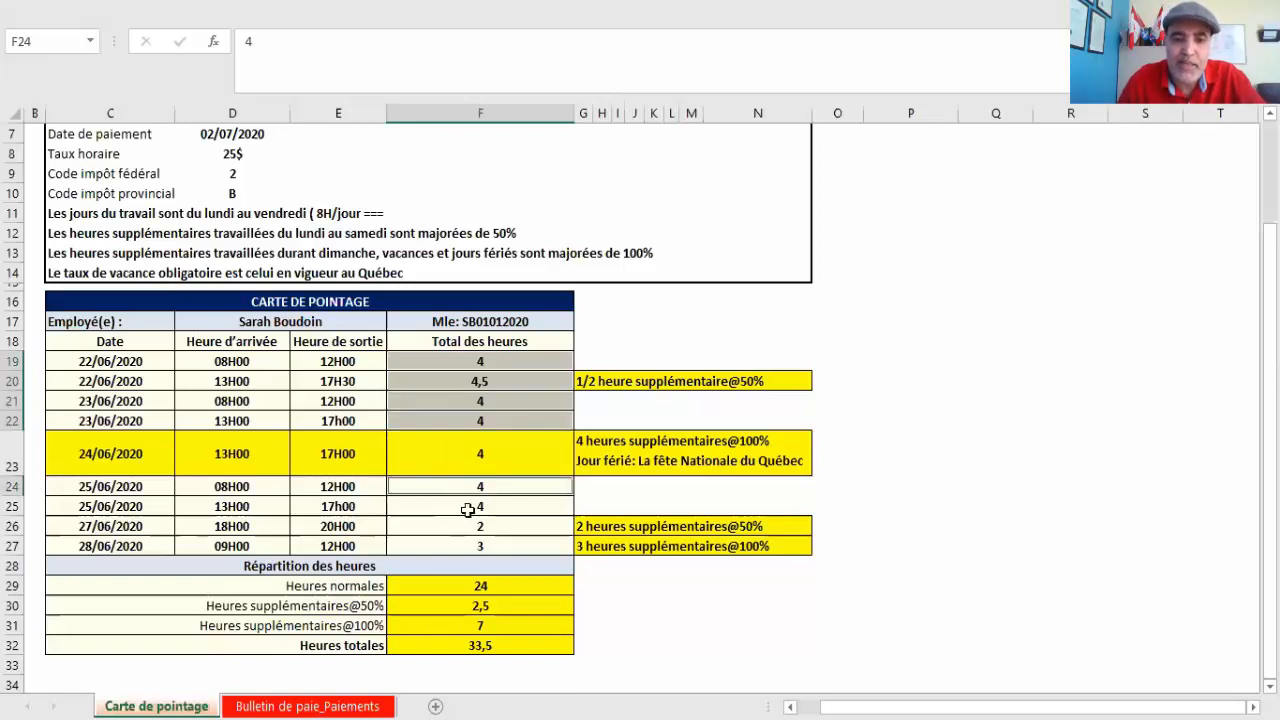
left_click(467, 508, "ctrl")
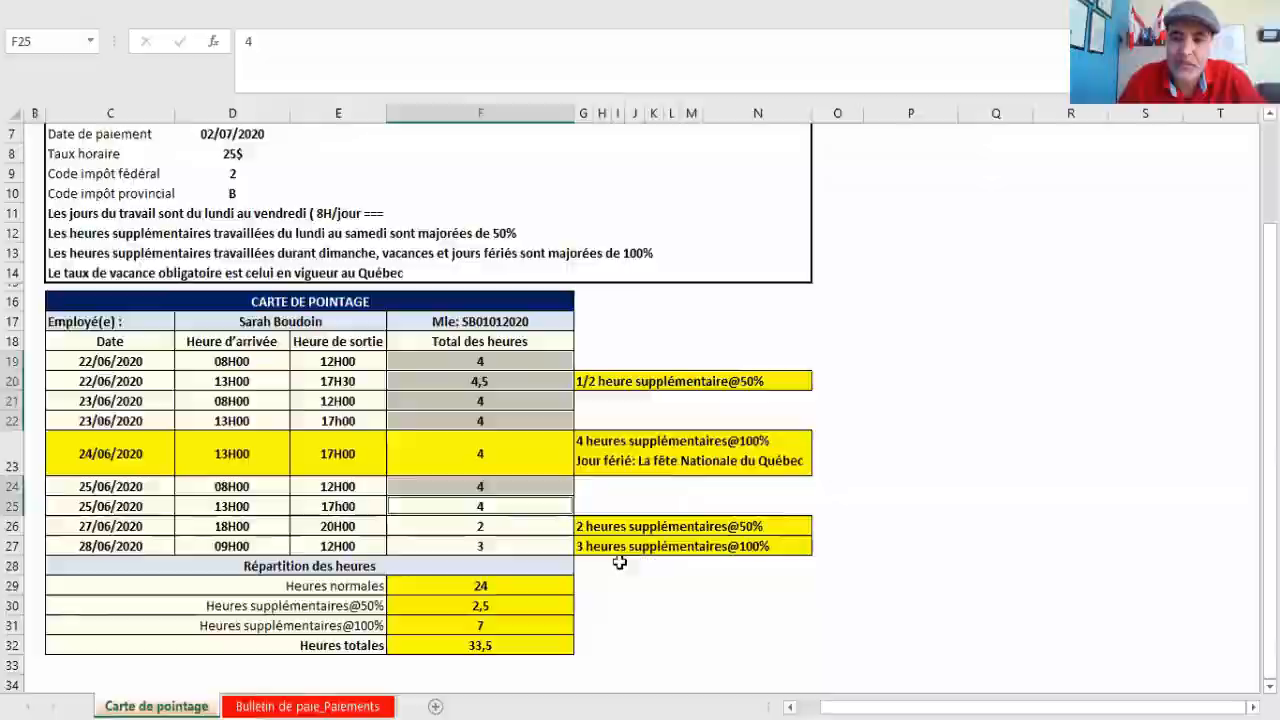
key("Down")
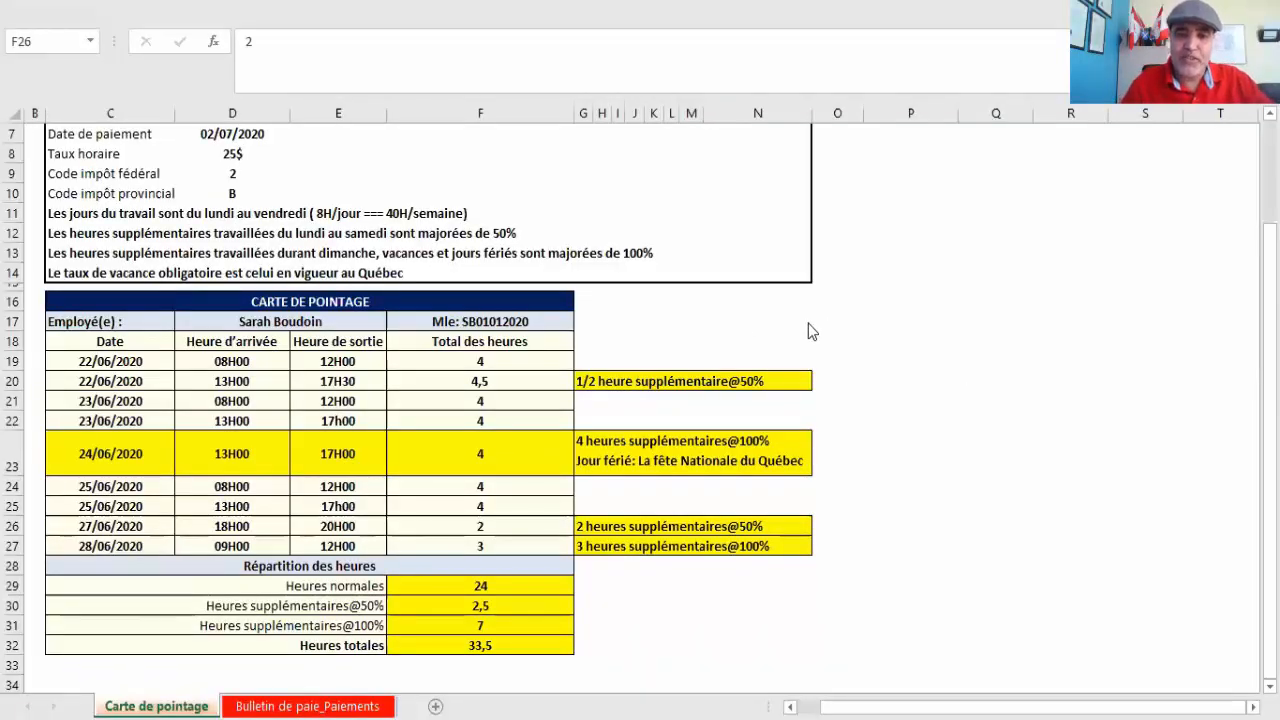
Compare the overtime entries of 22/06/2020 and 27/06/2020 with the 50% and 100% overtime rows of the hours breakdown.
left_click(468, 382)
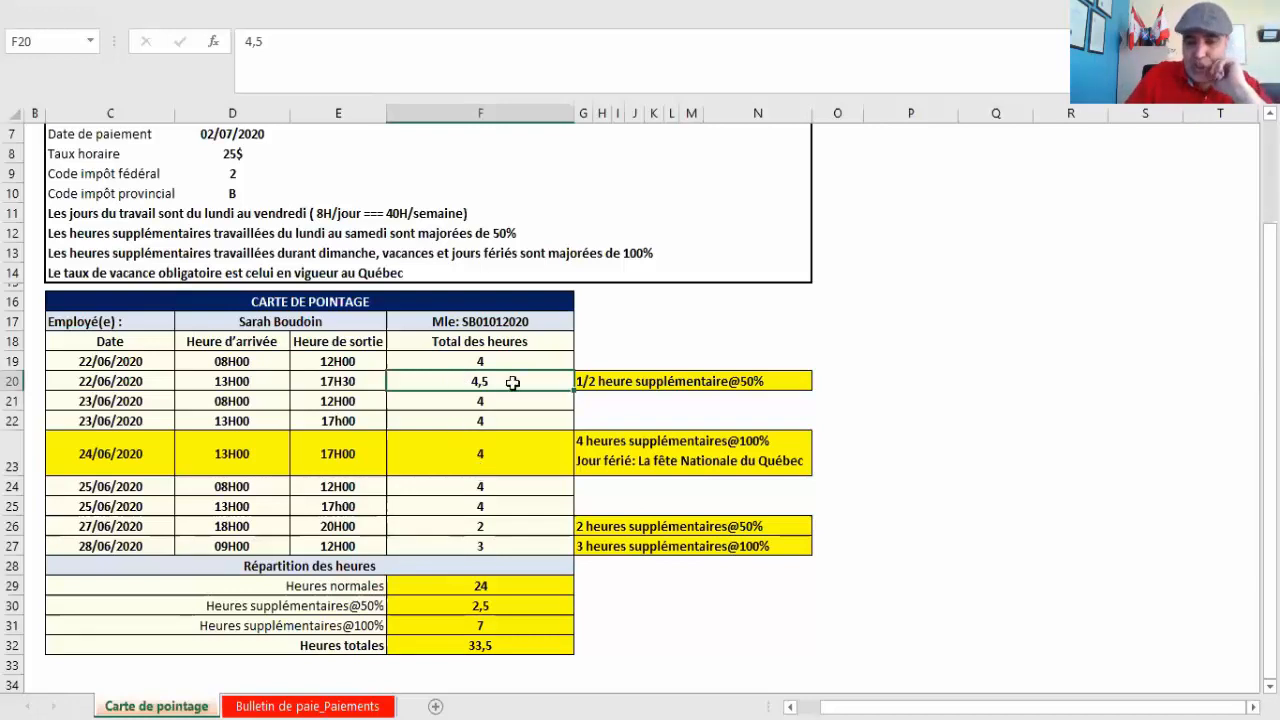
left_click(484, 526)
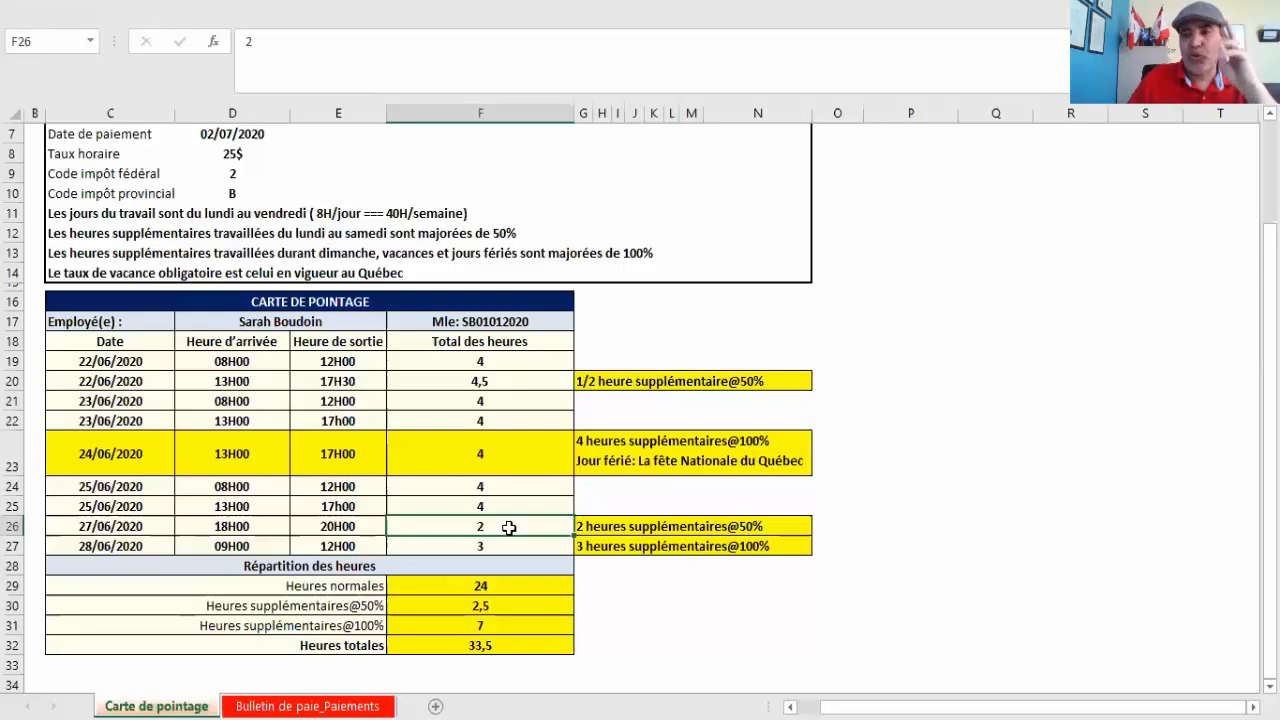
left_click(462, 606)
left_click(464, 630)
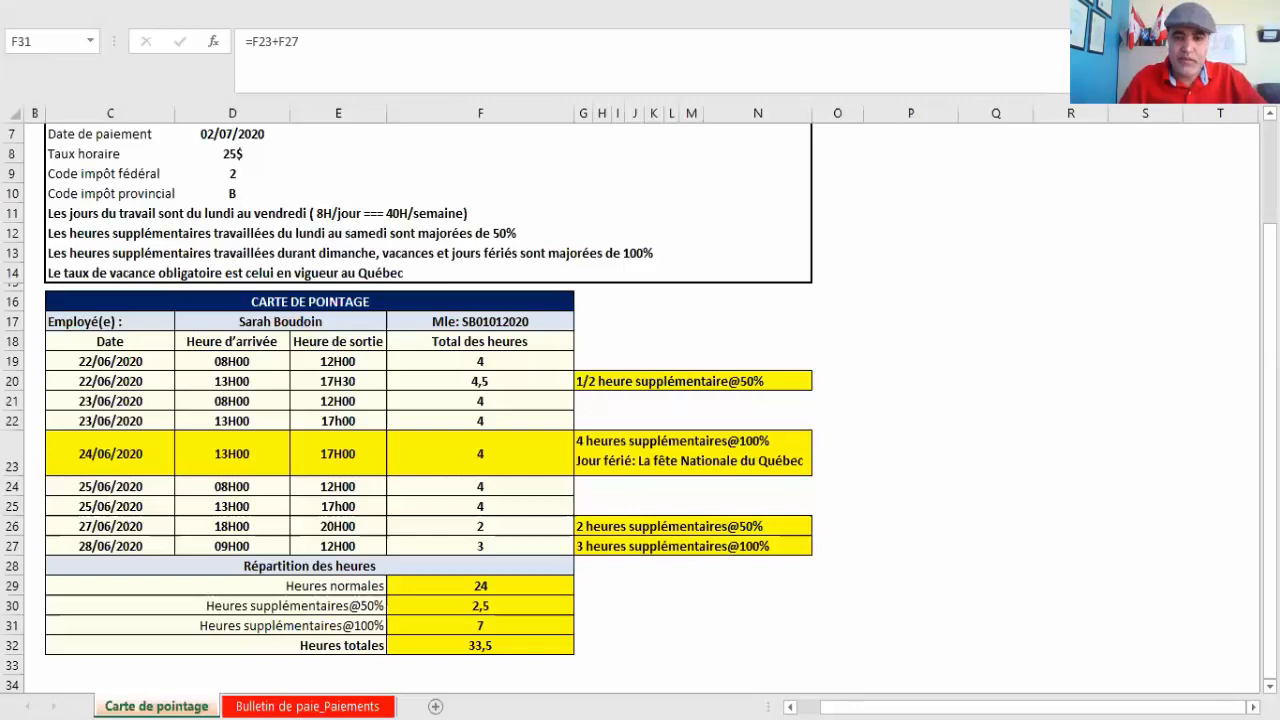
Look over the timecard once more, and open the Bulletin de paie_Paiements sheet to view the payslip from header to net salary.
scroll(890, 366, "down", 1)
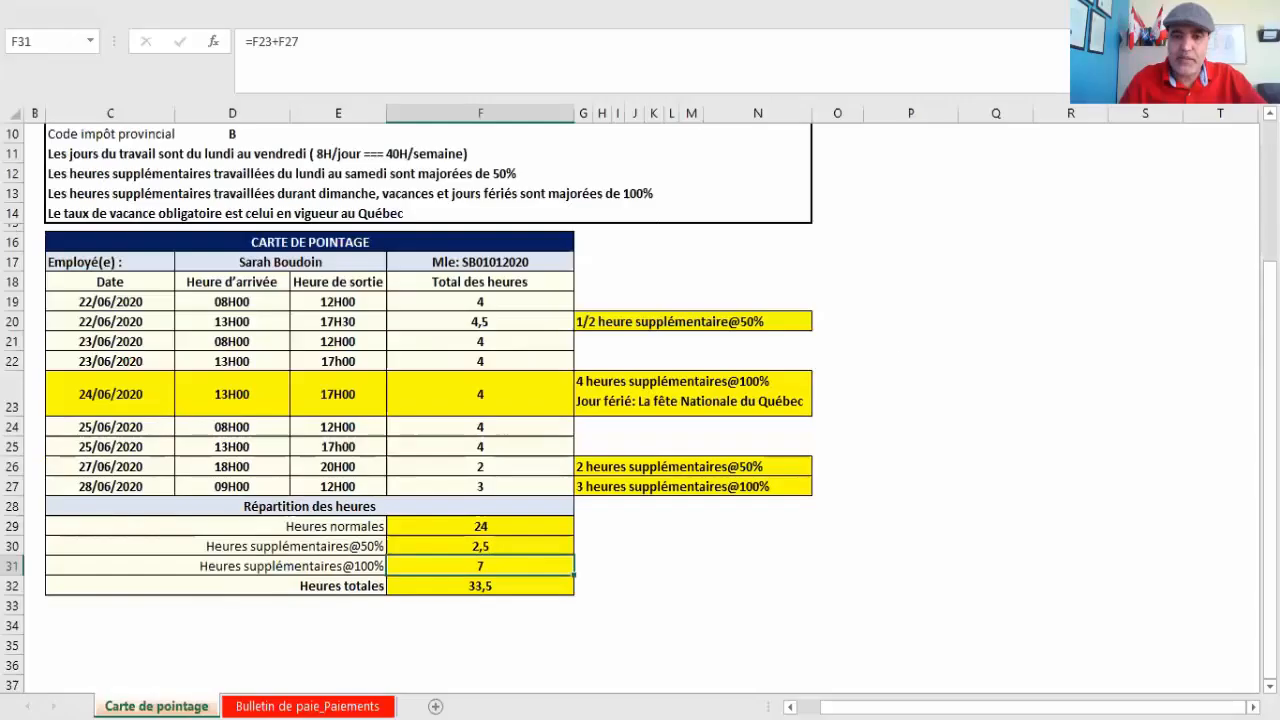
scroll(890, 413, "up", 3)
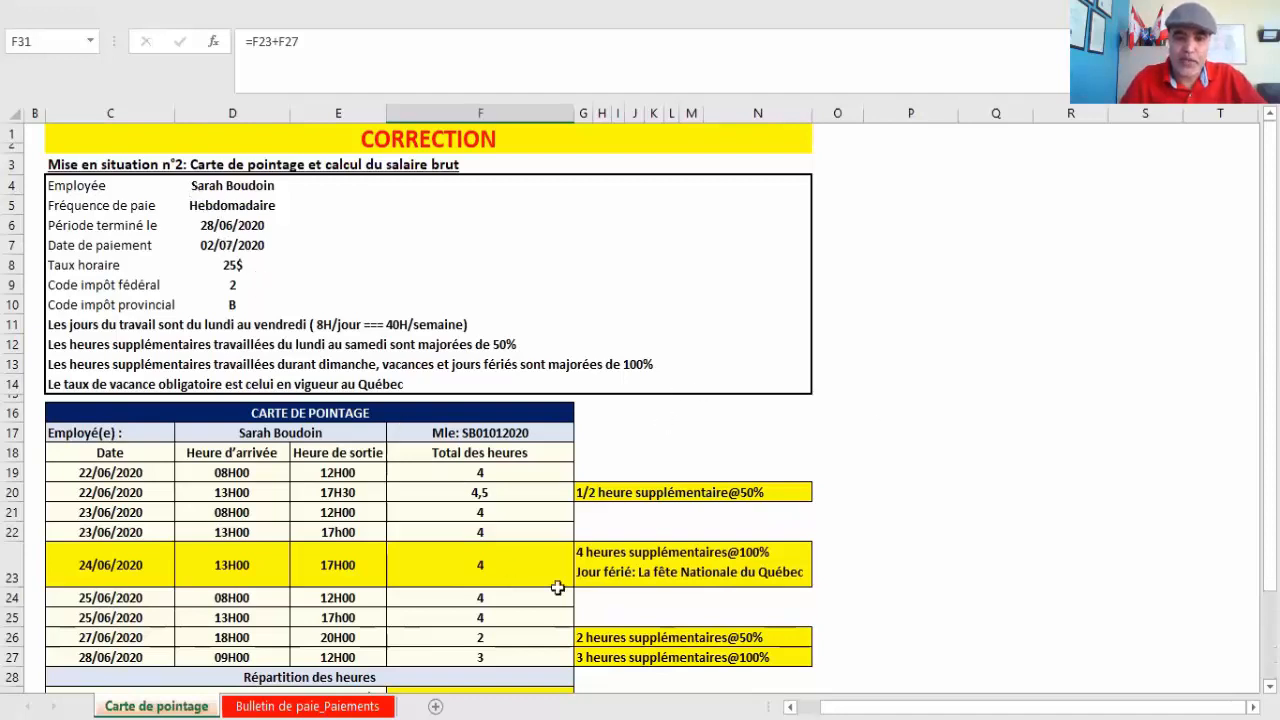
scroll(937, 429, "down", 2)
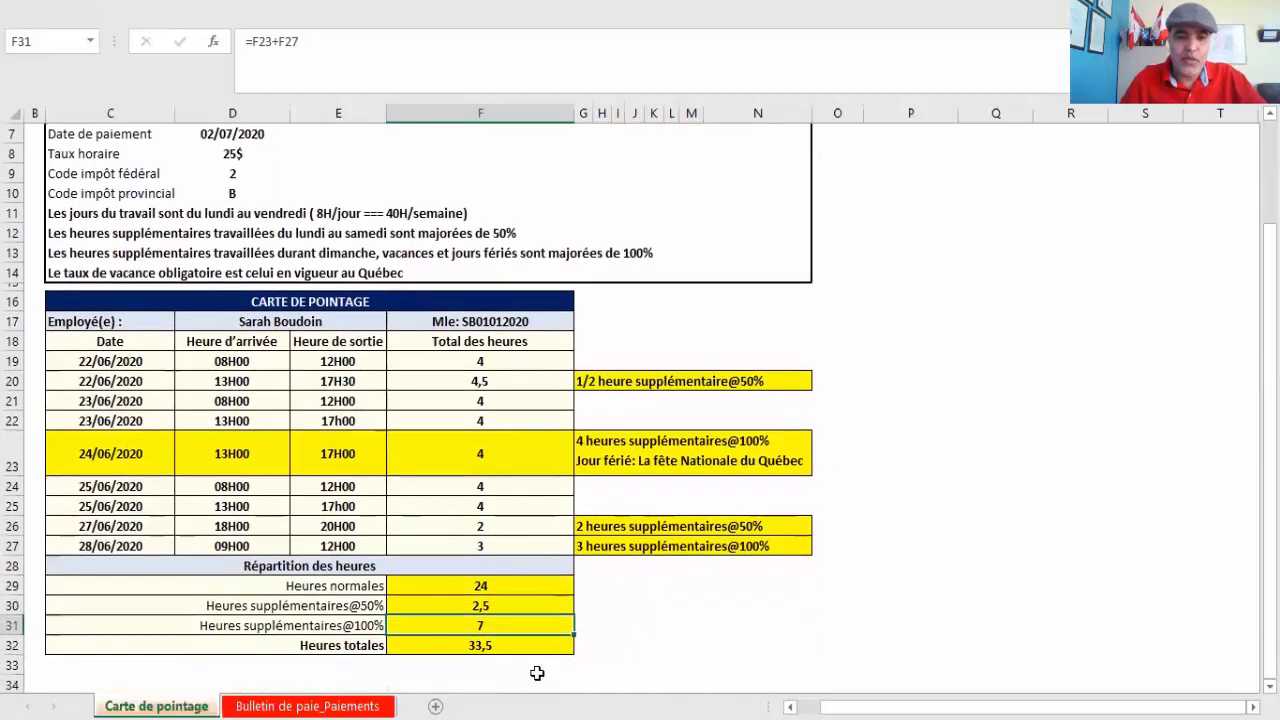
left_click(308, 706)
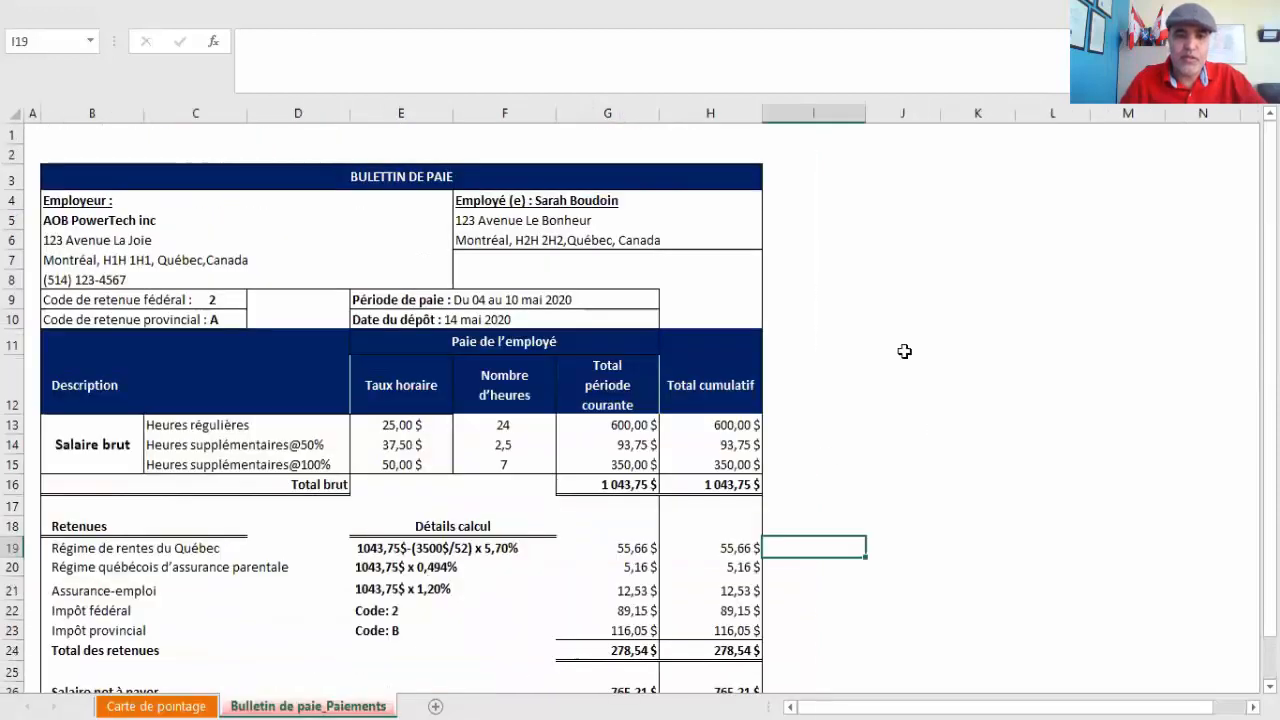
left_click(951, 313)
scroll(951, 312, "down", 1)
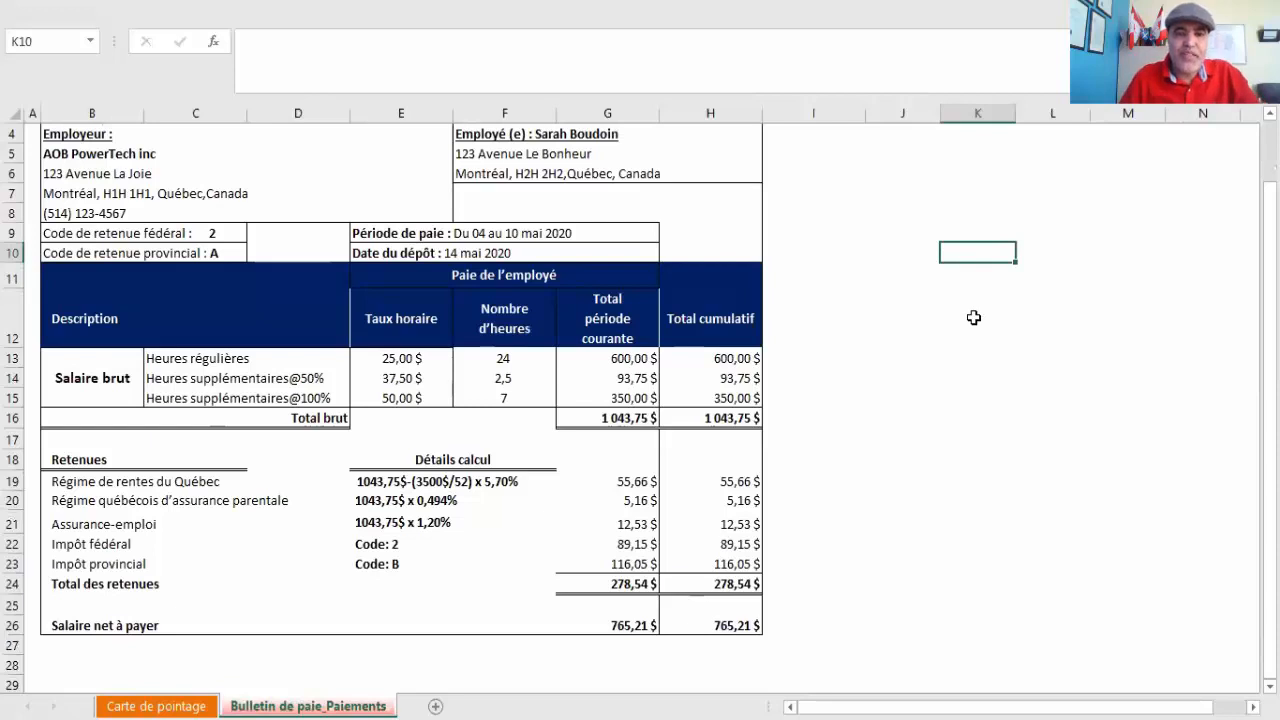
scroll(975, 317, "up", 1)
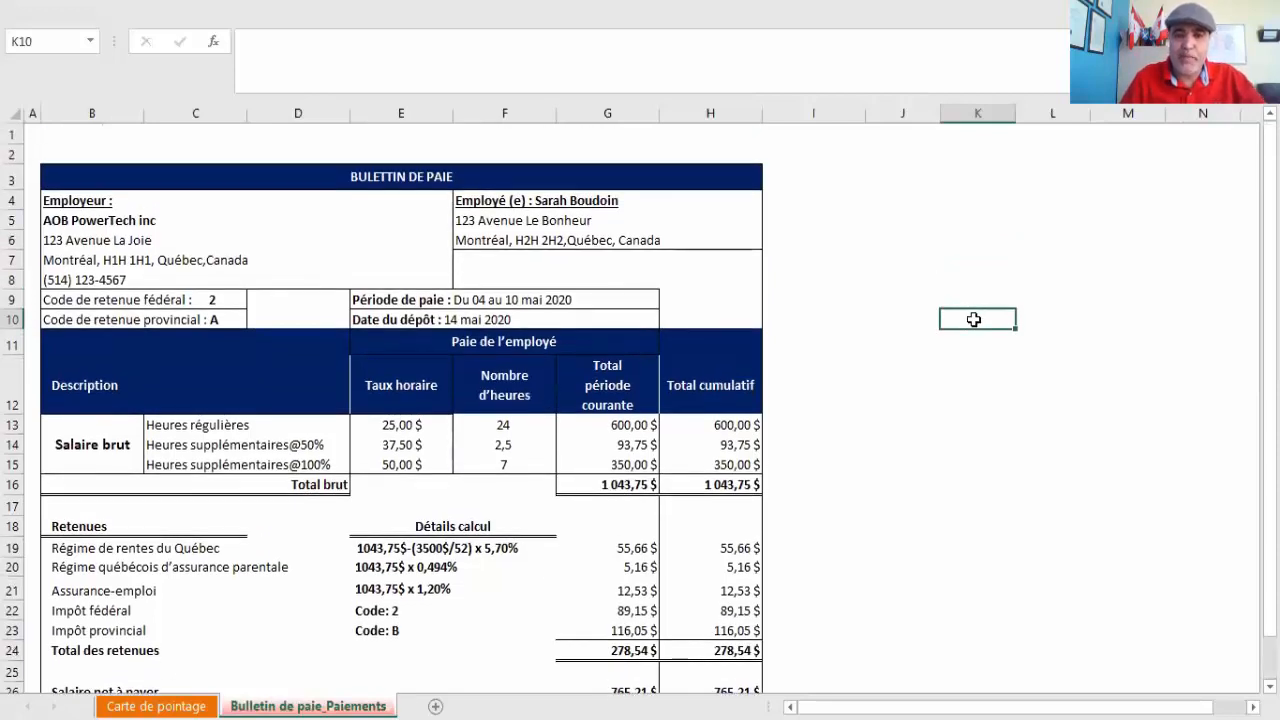
scroll(974, 319, "down", 3)
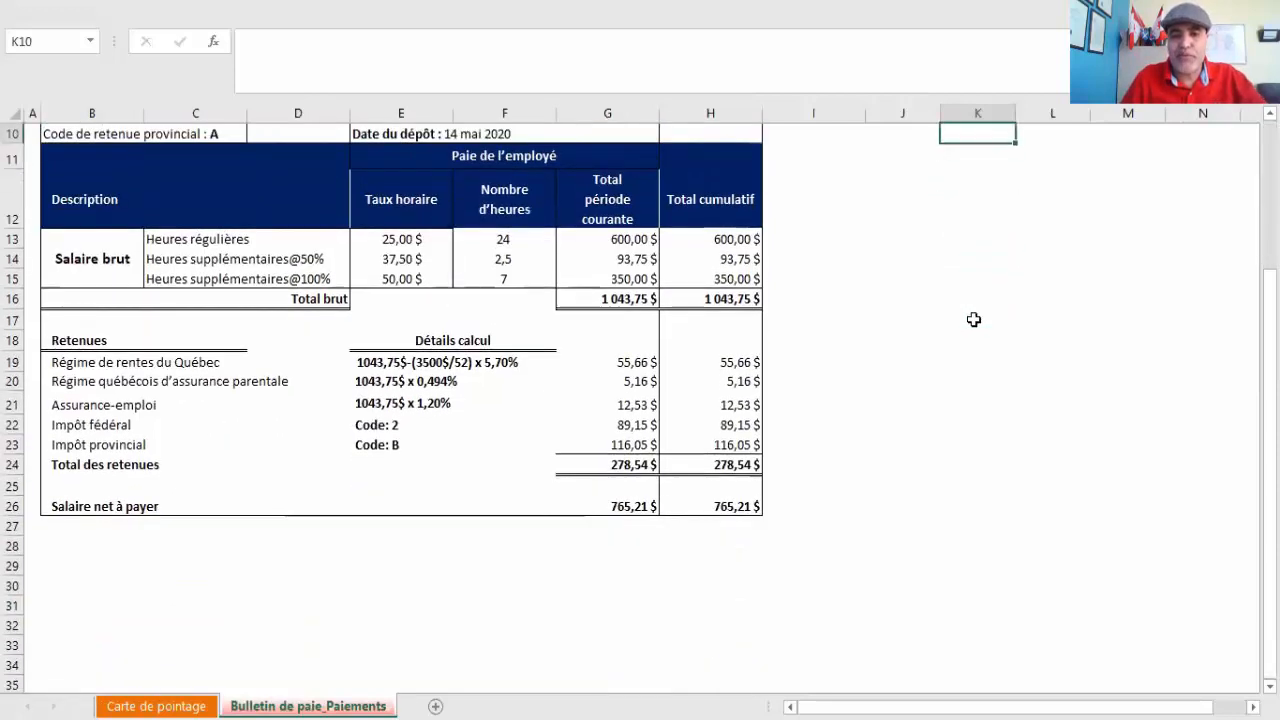
scroll(974, 319, "up", 2)
scroll(974, 319, "up", 1)
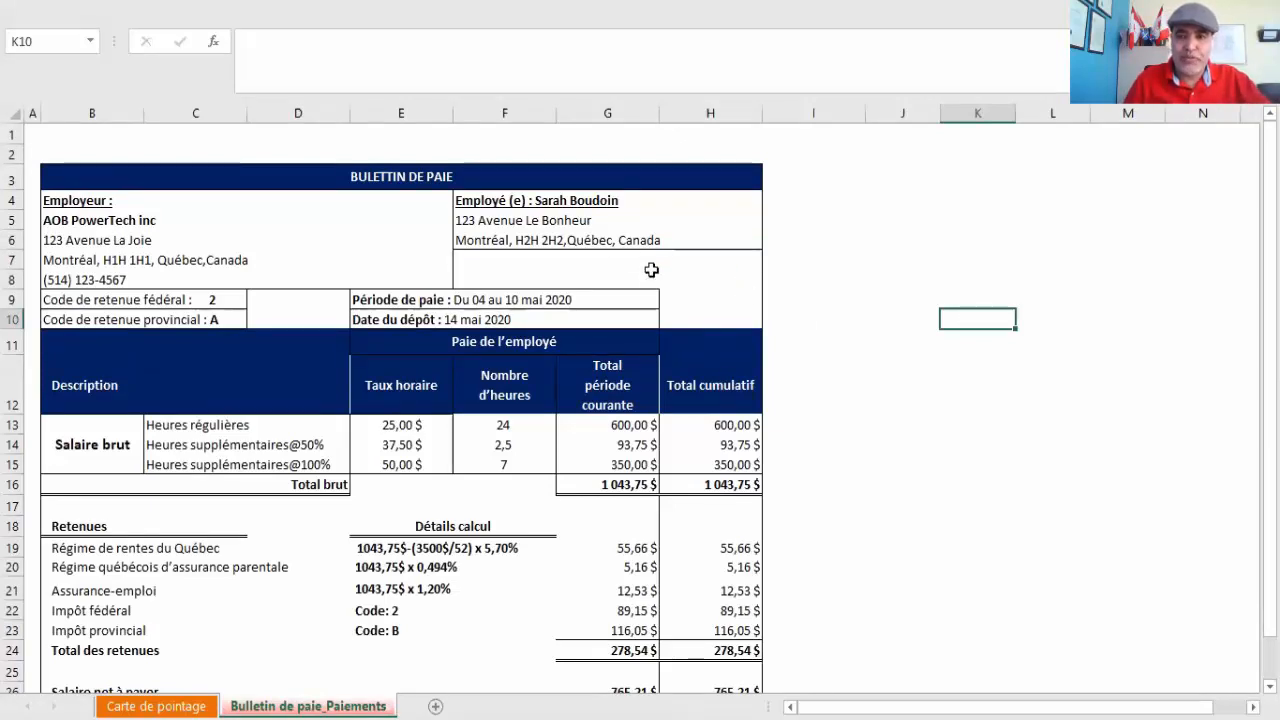
Examine the payslip header: the employee's name and address, the employer details, the tax codes and the pay period.
left_click(482, 204)
left_click(469, 223)
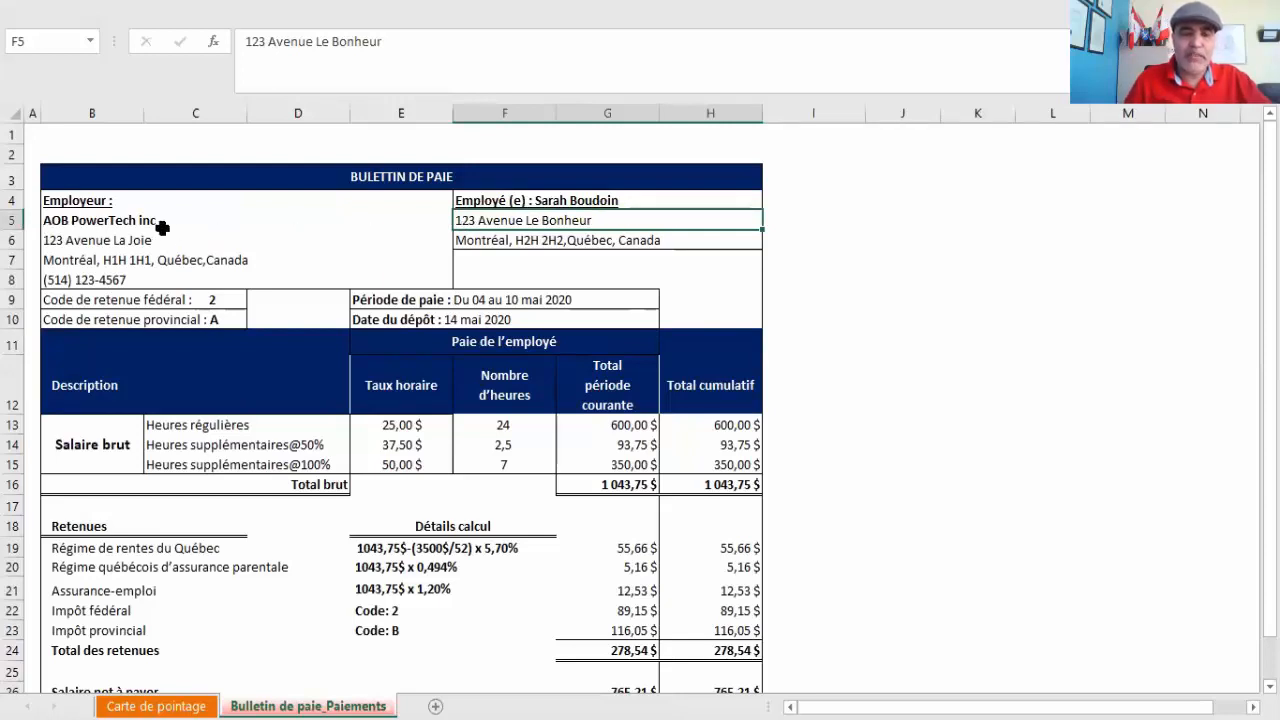
scroll(137, 252, "down", 1)
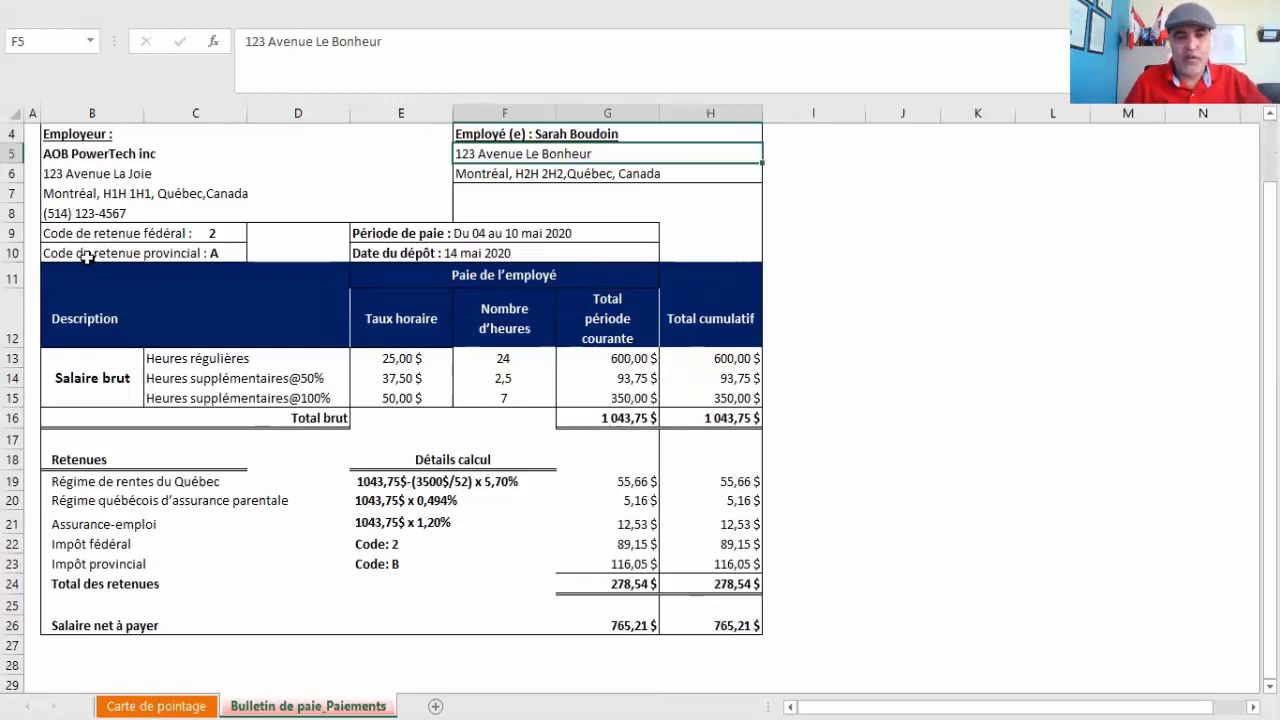
left_click(361, 236)
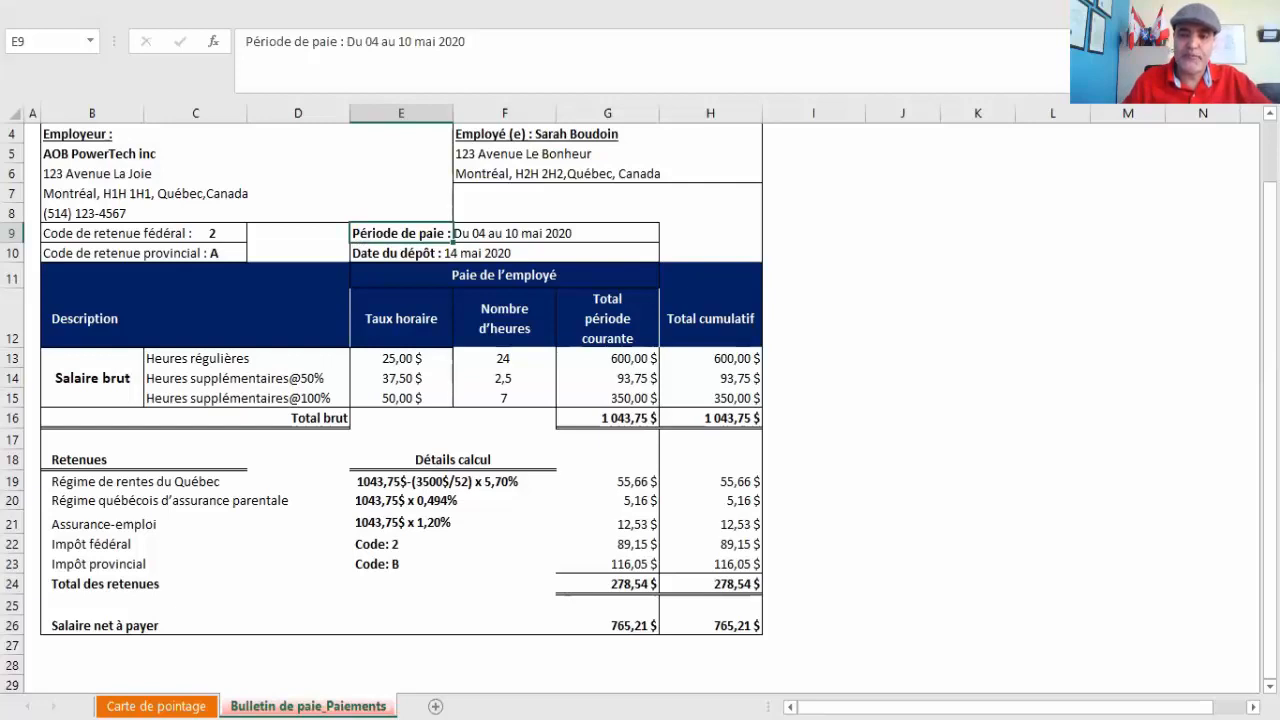
Examine the Salaire brut section of the payslip, including the hourly rates and the number of hours in F13 and F14.
left_click(1050, 440)
left_click(89, 402)
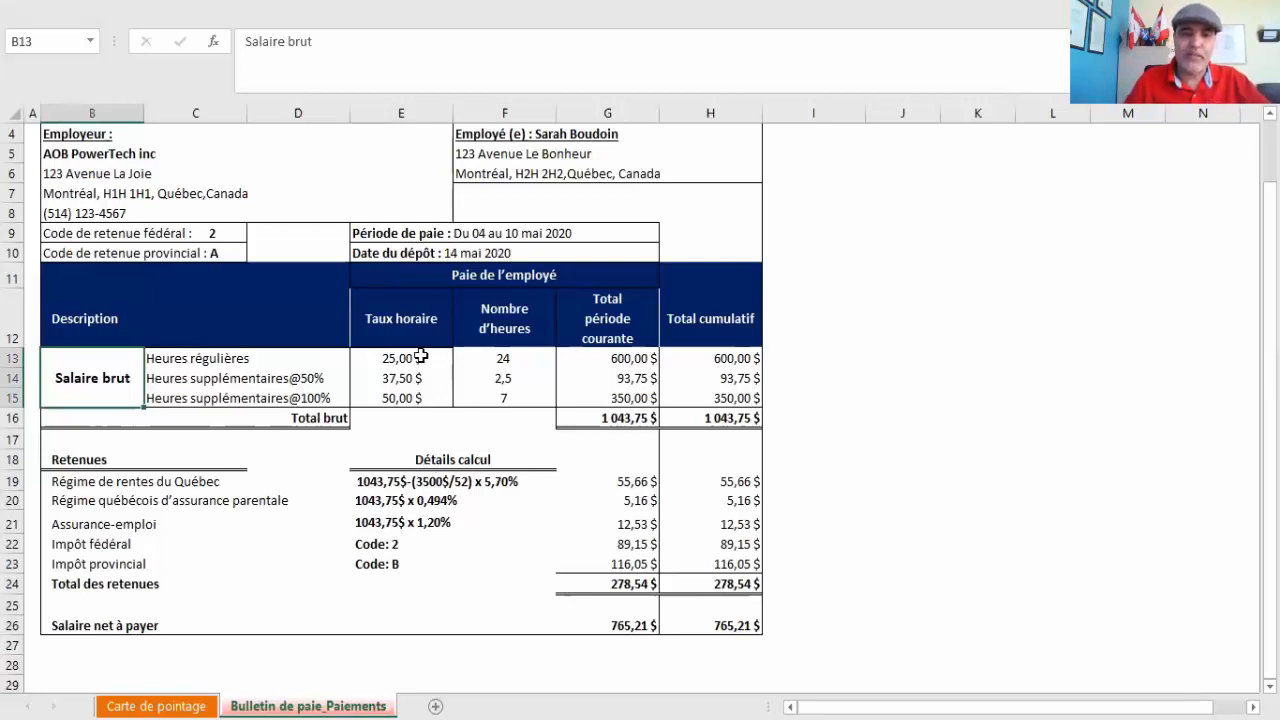
left_click(484, 363)
left_click(523, 378)
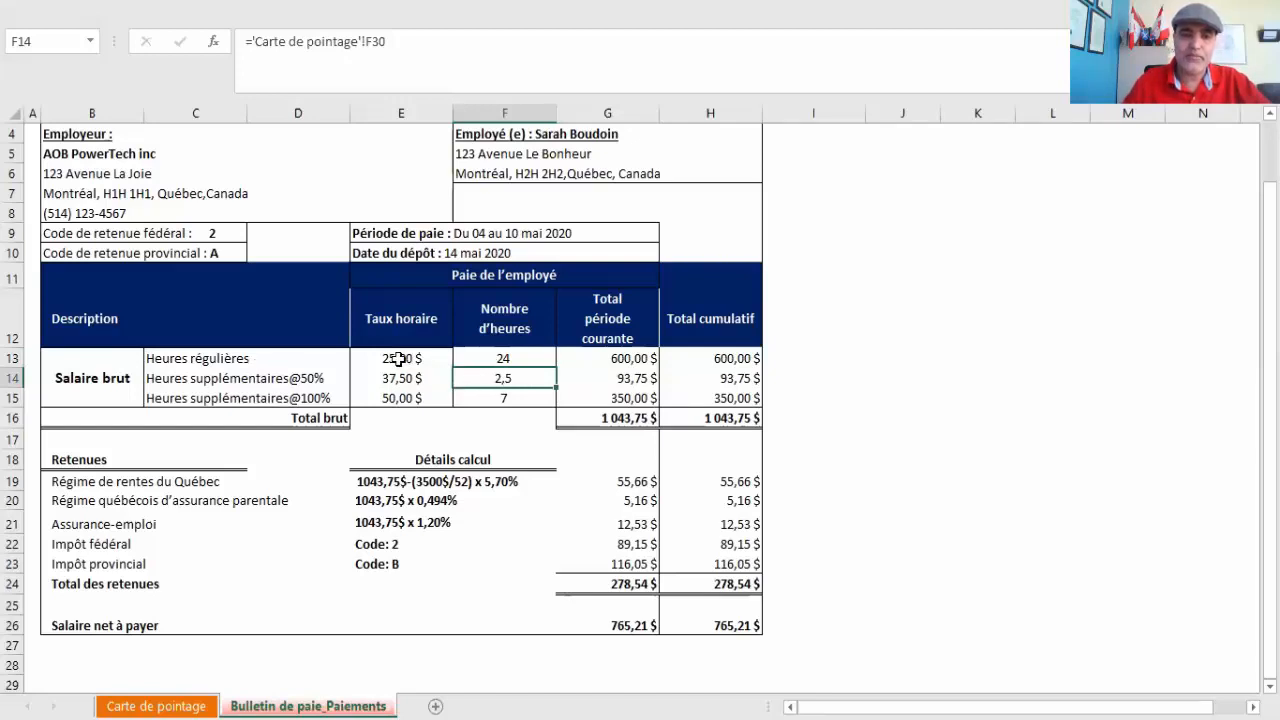
Compare the regular hours in payslip cell F13 with their source, cell F29 of the Carte de pointage sheet.
left_click(486, 357)
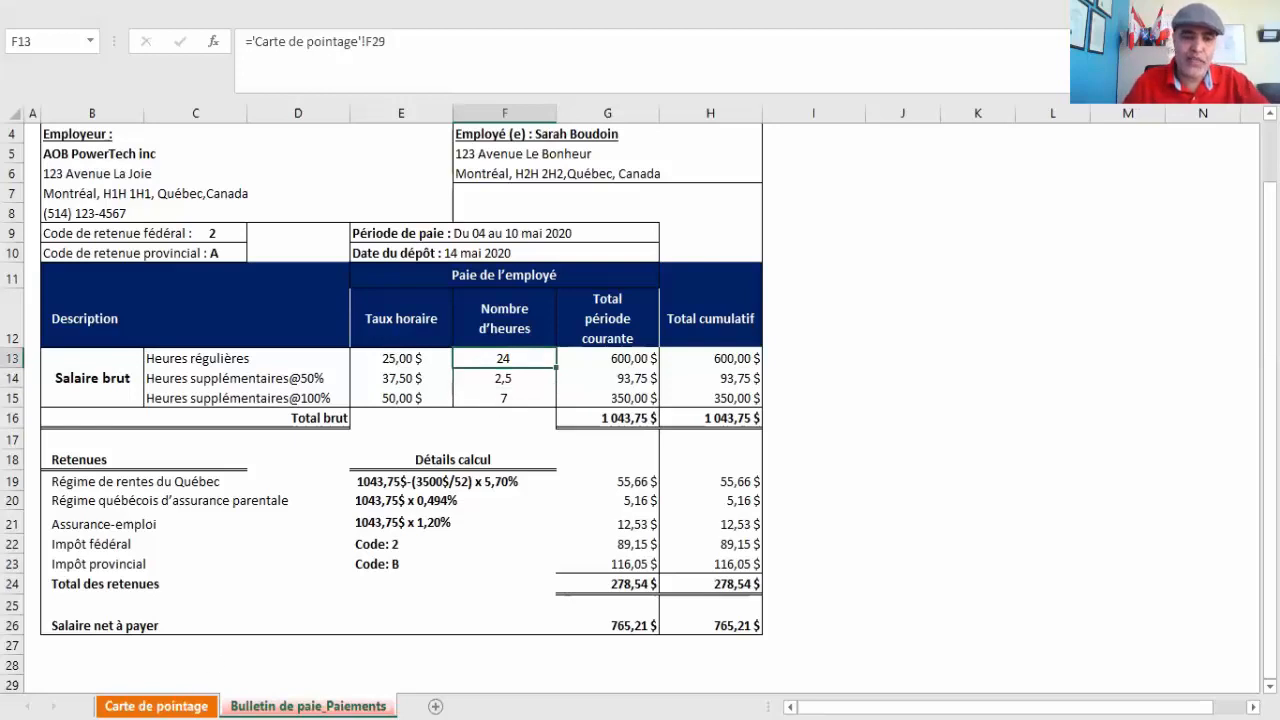
left_click(182, 704)
left_click(451, 587)
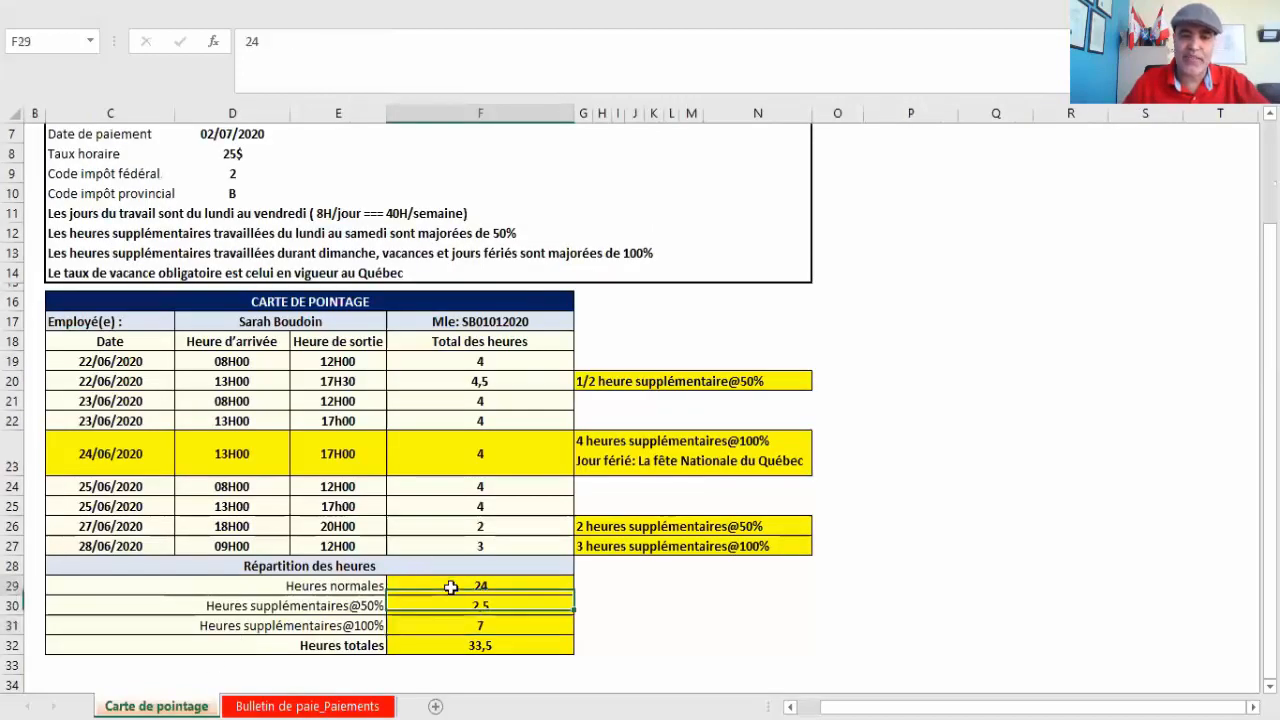
left_click(330, 706)
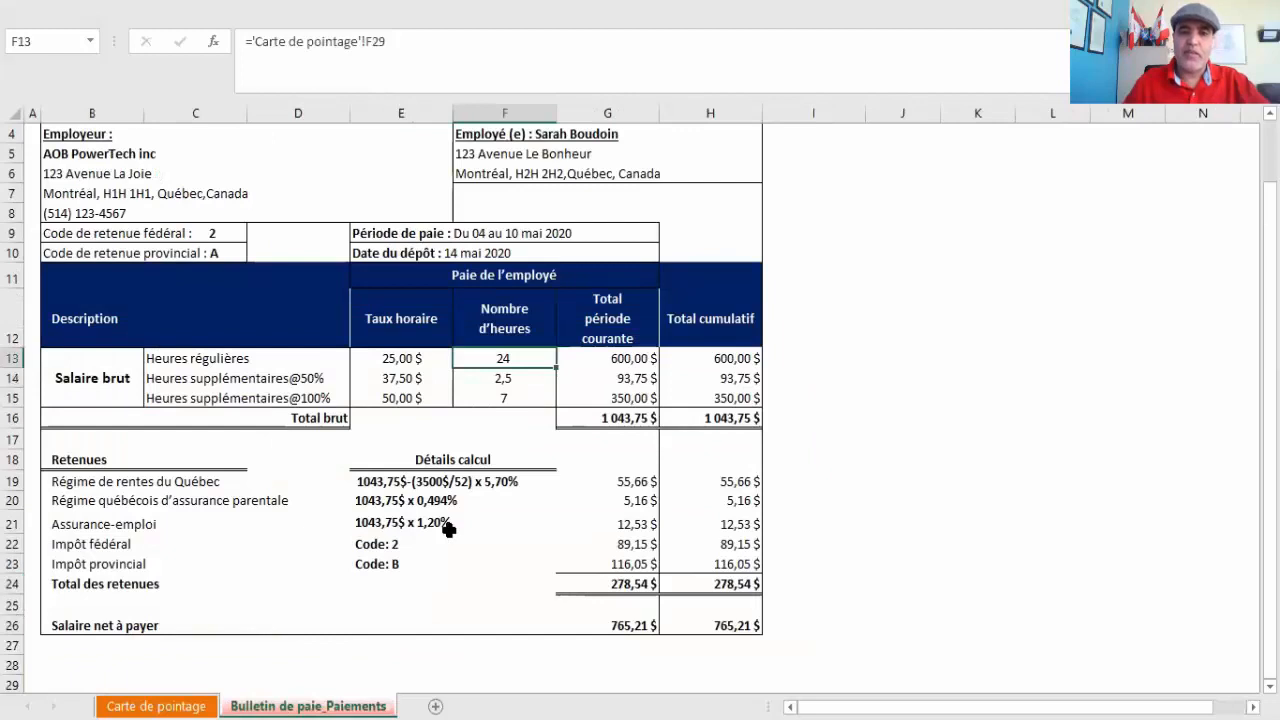
Compare the 50% overtime hours in payslip cell F14 with their source, cell F30 of the Carte de pointage sheet.
left_click(484, 383)
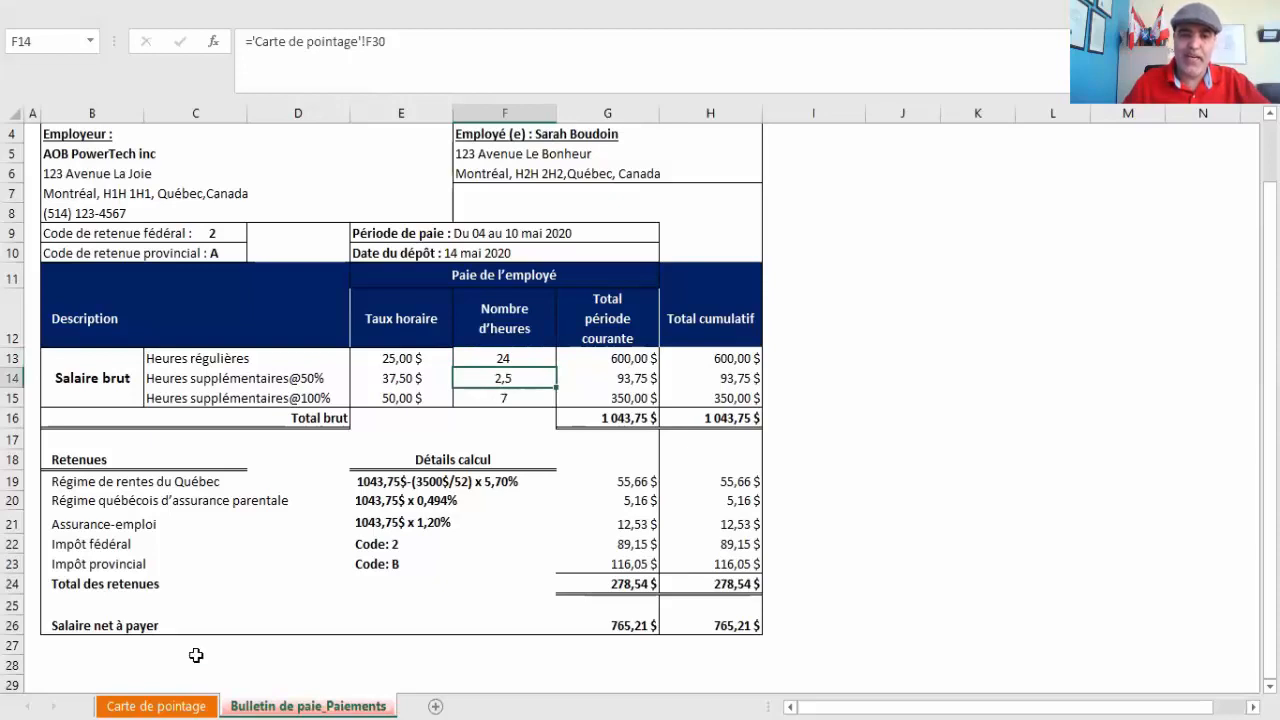
left_click(156, 706)
left_click(458, 606)
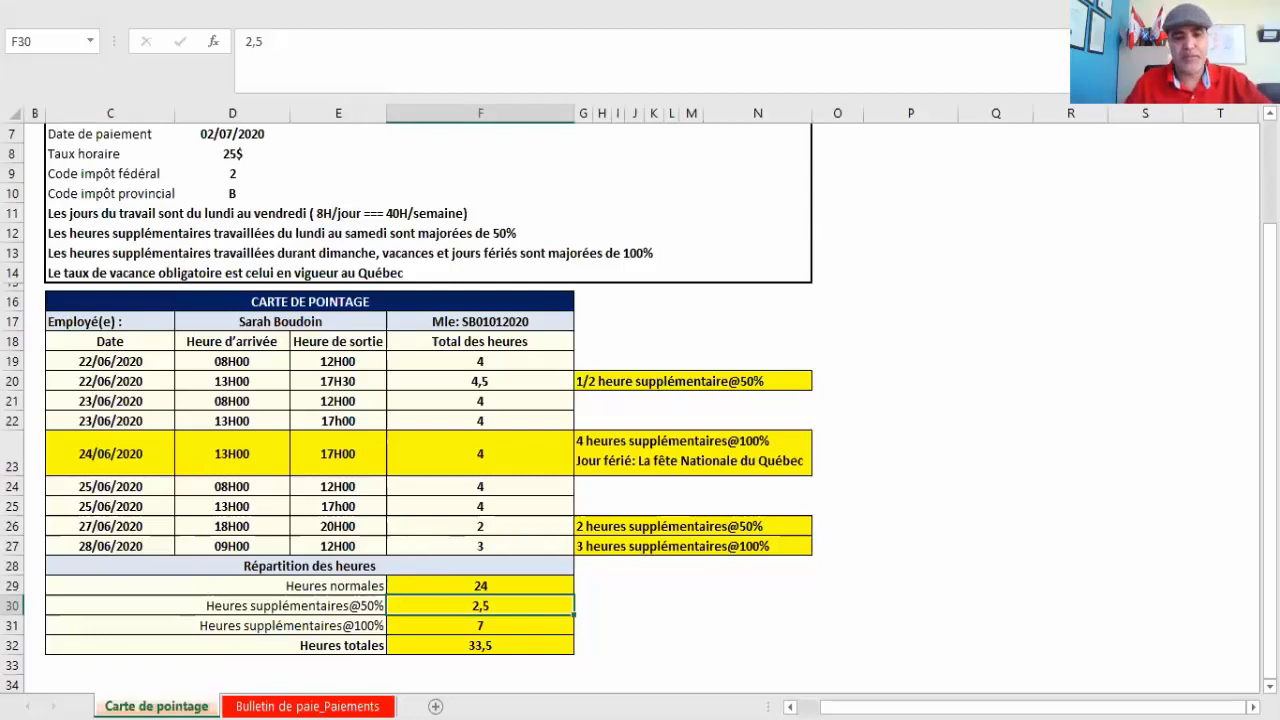
left_click(307, 706)
Compare the 100% overtime hours in payslip cell F15 with their source, cell F31 of the Carte de pointage sheet.
left_click(513, 399)
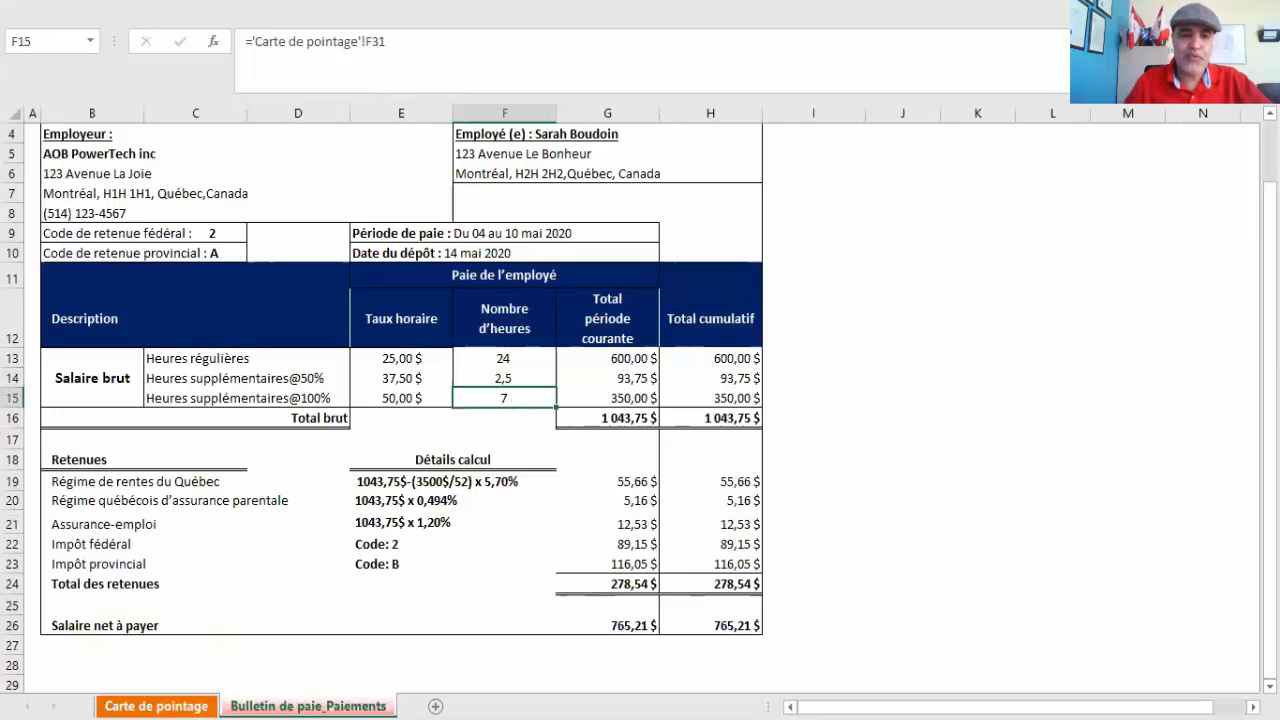
left_click(156, 706)
left_click(408, 625)
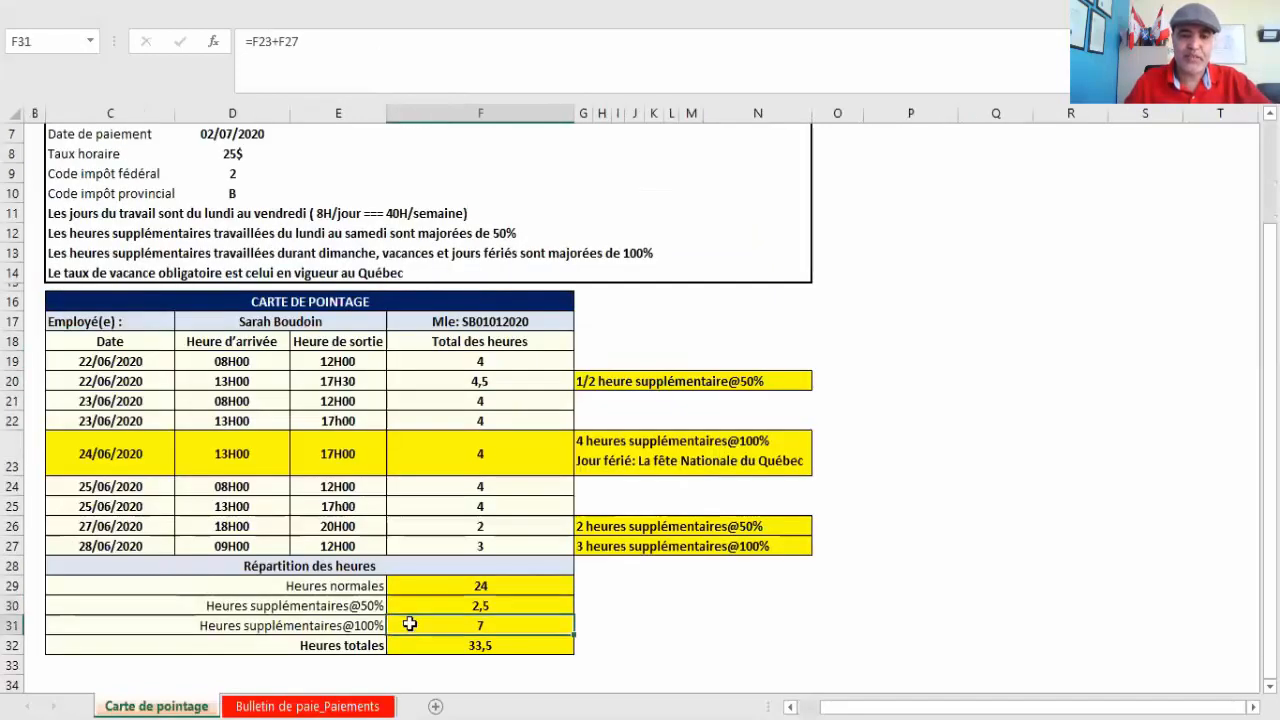
left_click(368, 703)
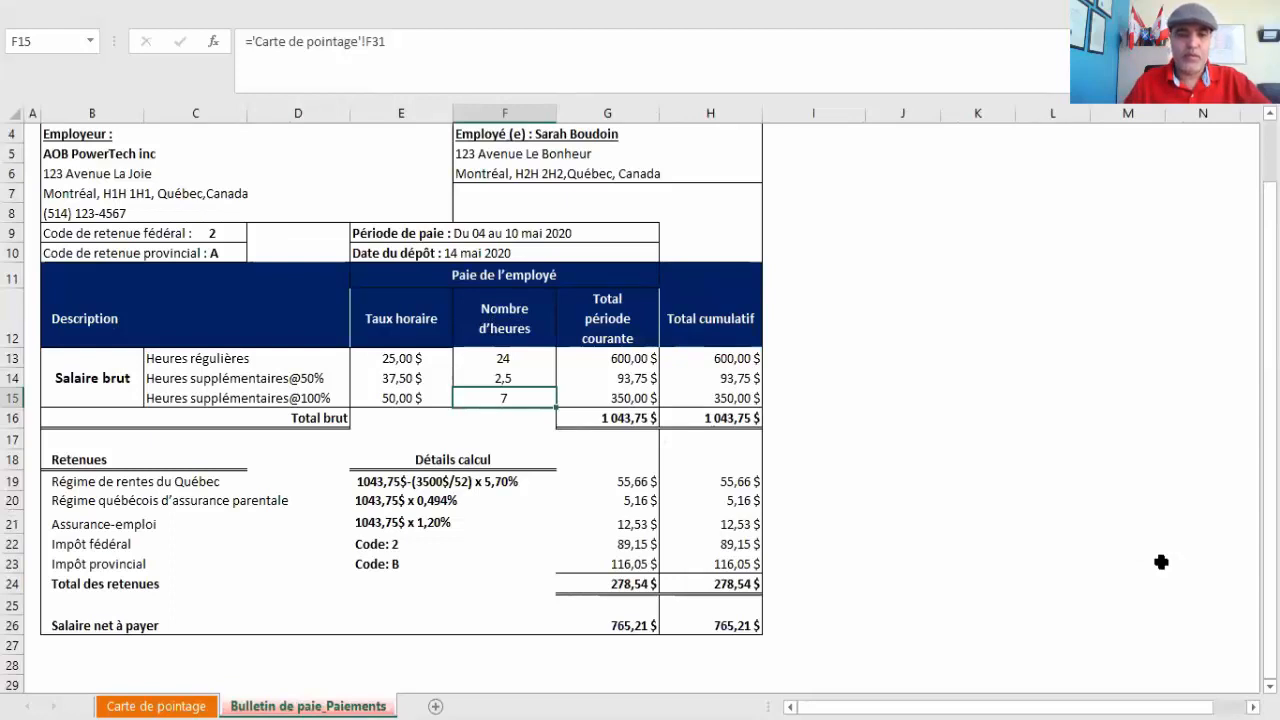
key("alt+Tab")
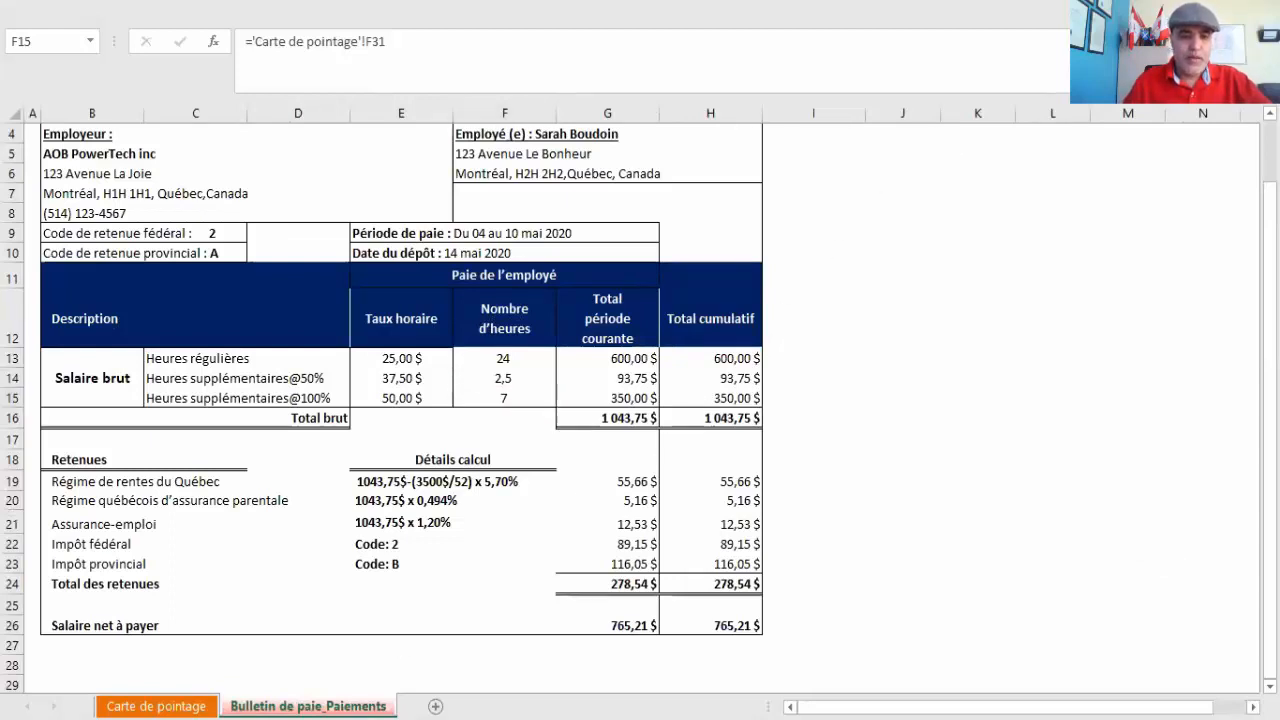
key("ctrl+bracketleft")
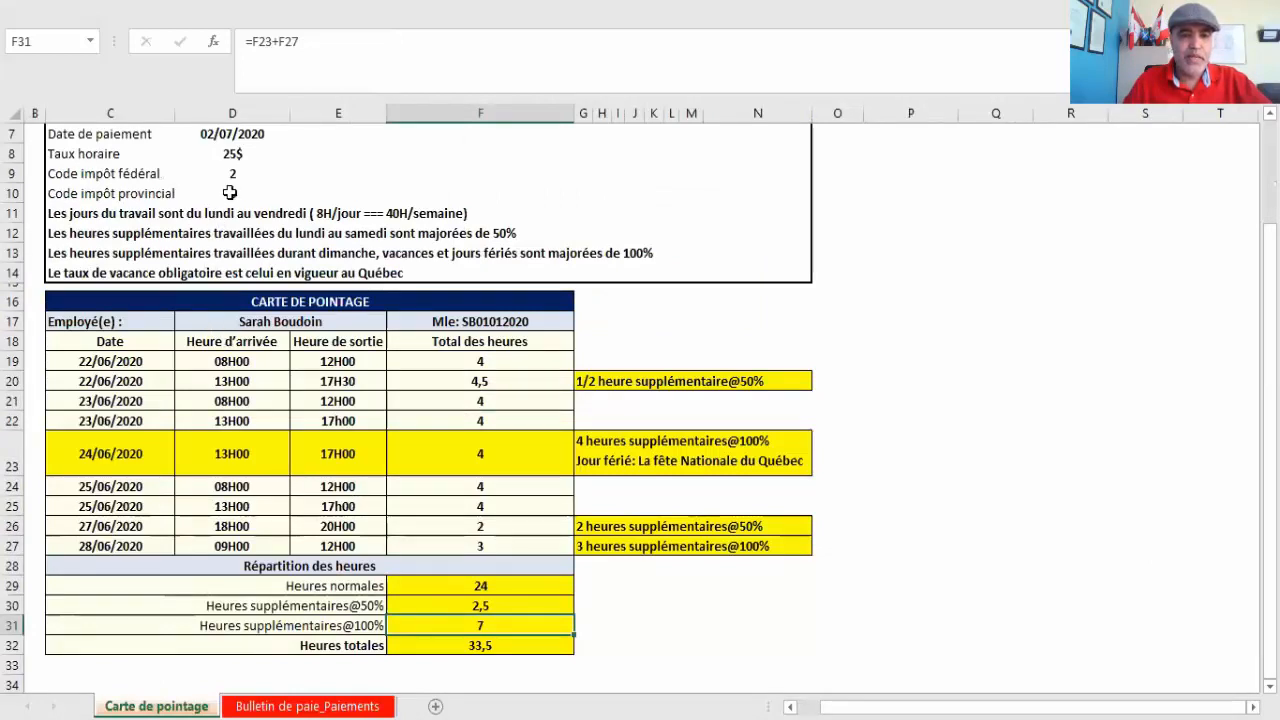
Compare the provincial deduction code on the payslip with the Code impôt provincial in D10 of the Carte de pointage sheet.
left_click(305, 706)
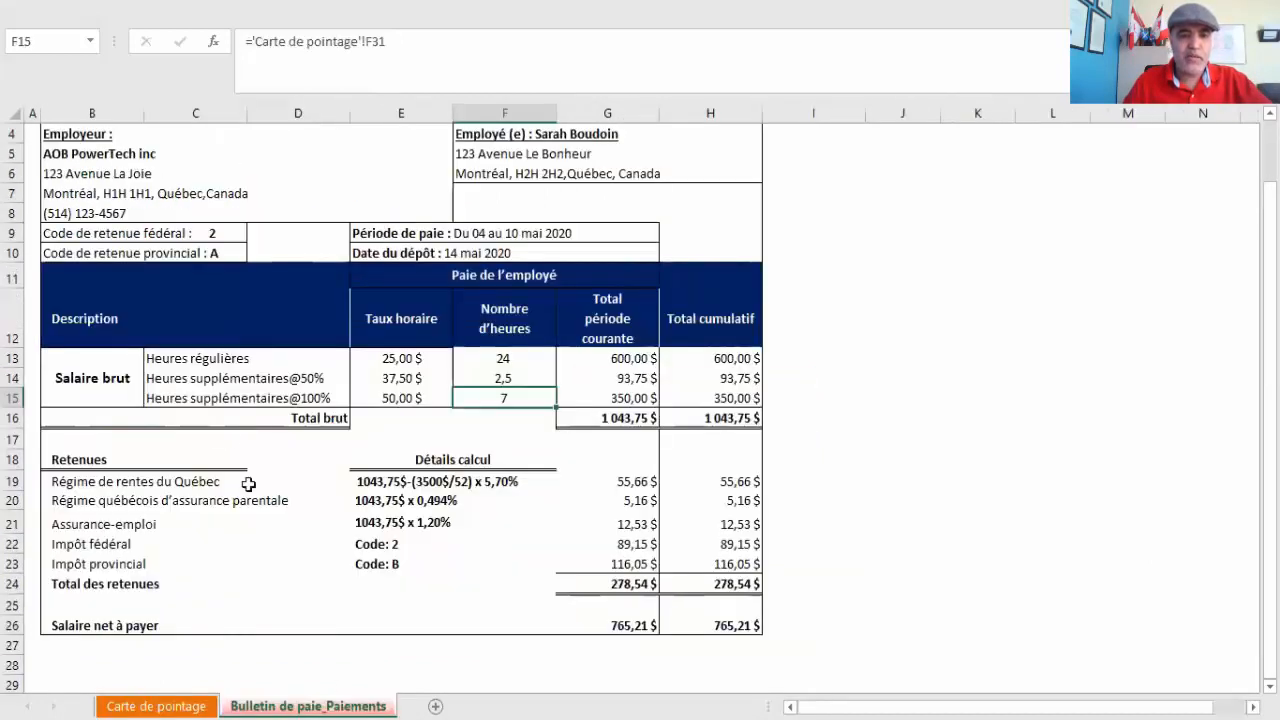
left_click(214, 254)
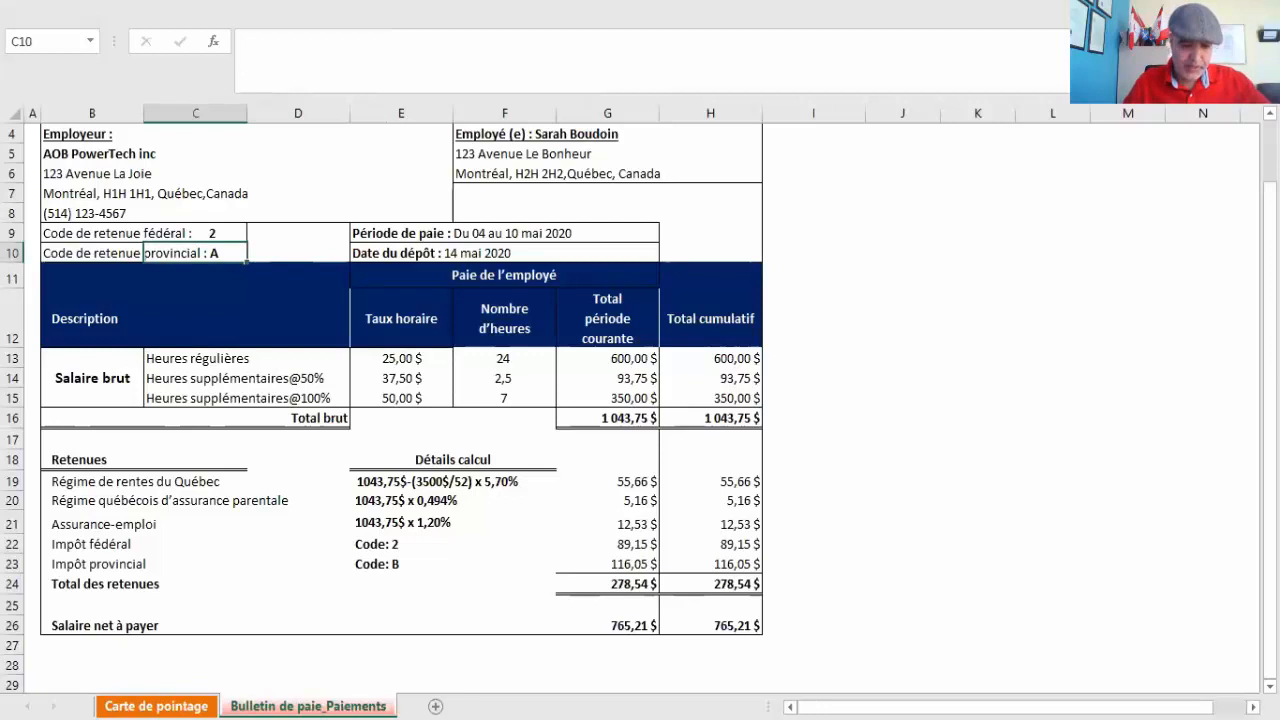
key("ctrl+Page_Up")
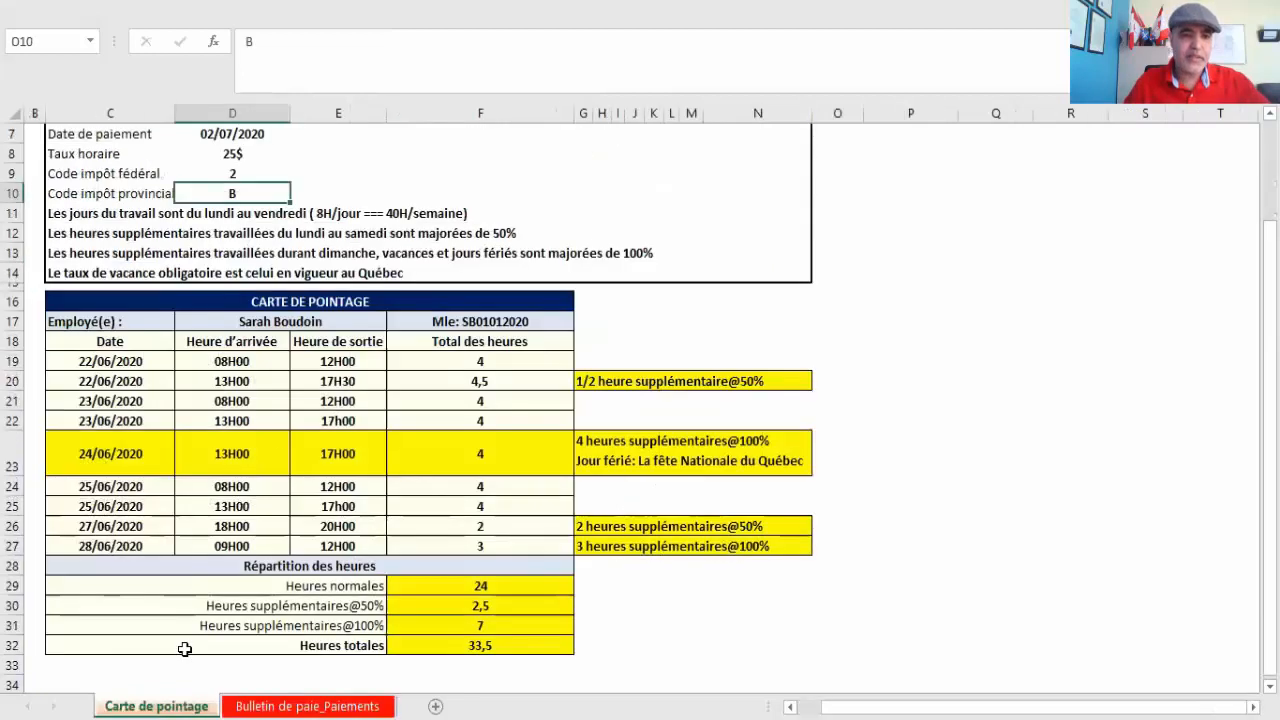
key("ctrl+Page_Down")
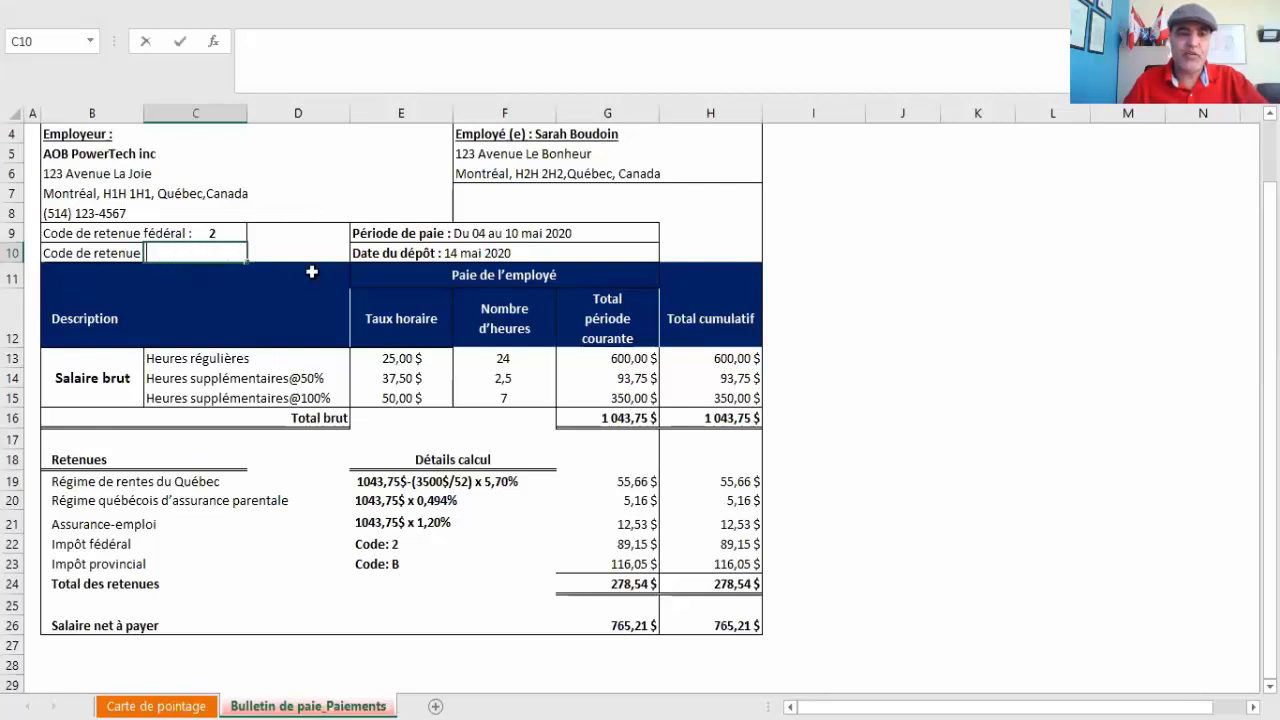
Change the provincial deduction code in payslip cell B10 to B and add a space before the colon.
left_click(60, 252)
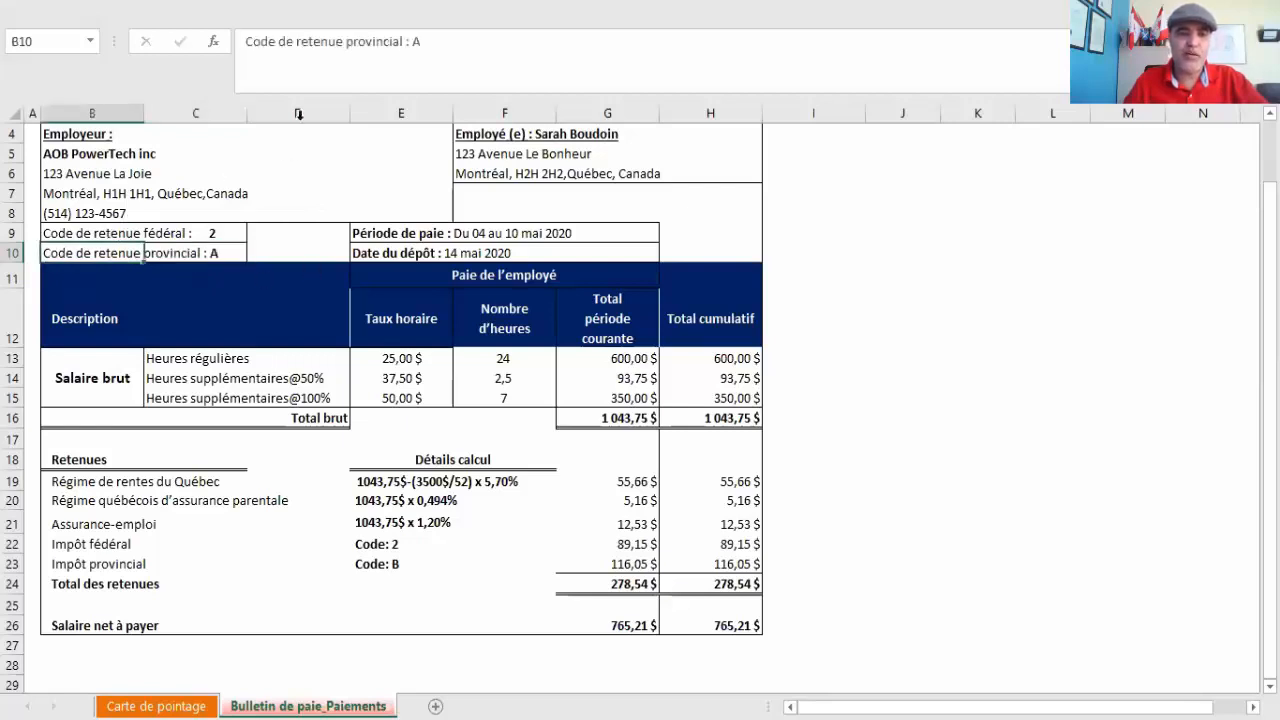
left_click(414, 41)
key("BackSpace")
key("BackSpace")
type("B")
left_click(829, 302)
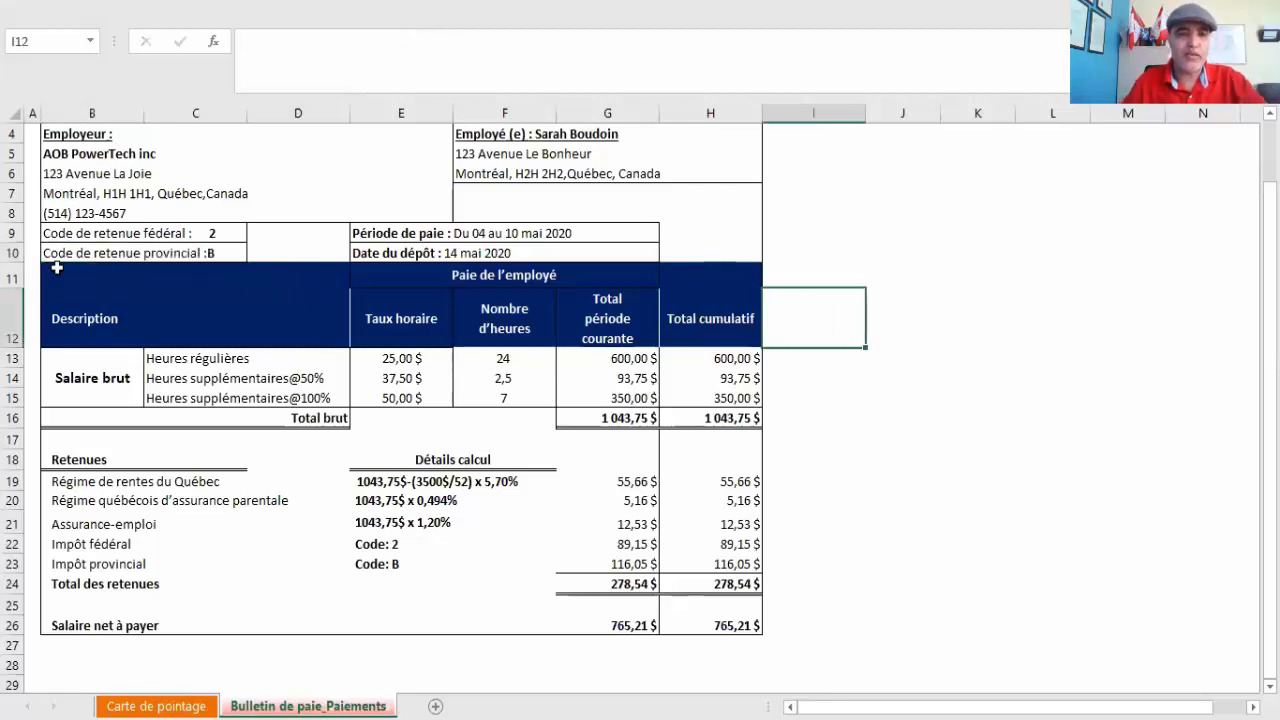
left_click(52, 251)
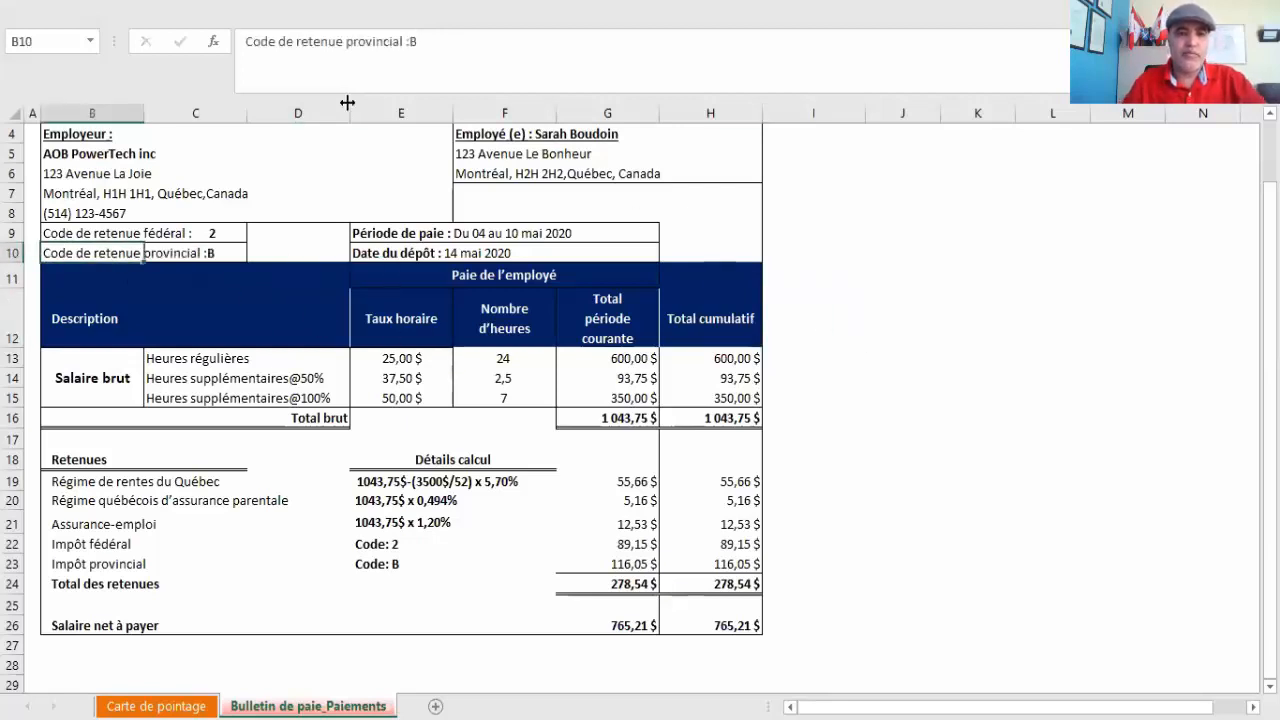
left_click(409, 41)
left_click(857, 303)
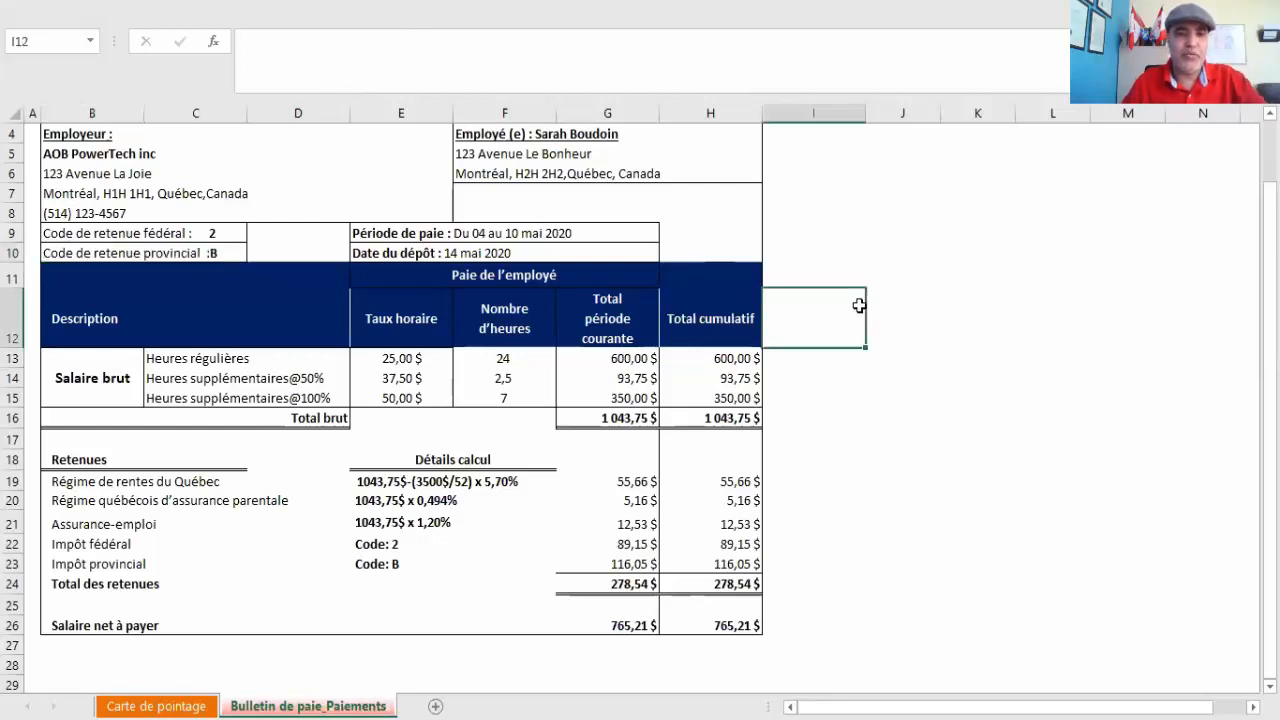
Examine the current-period gross pay amounts in G13:G15 and the formula of the Total brut in G16.
scroll(524, 411, "down", 2)
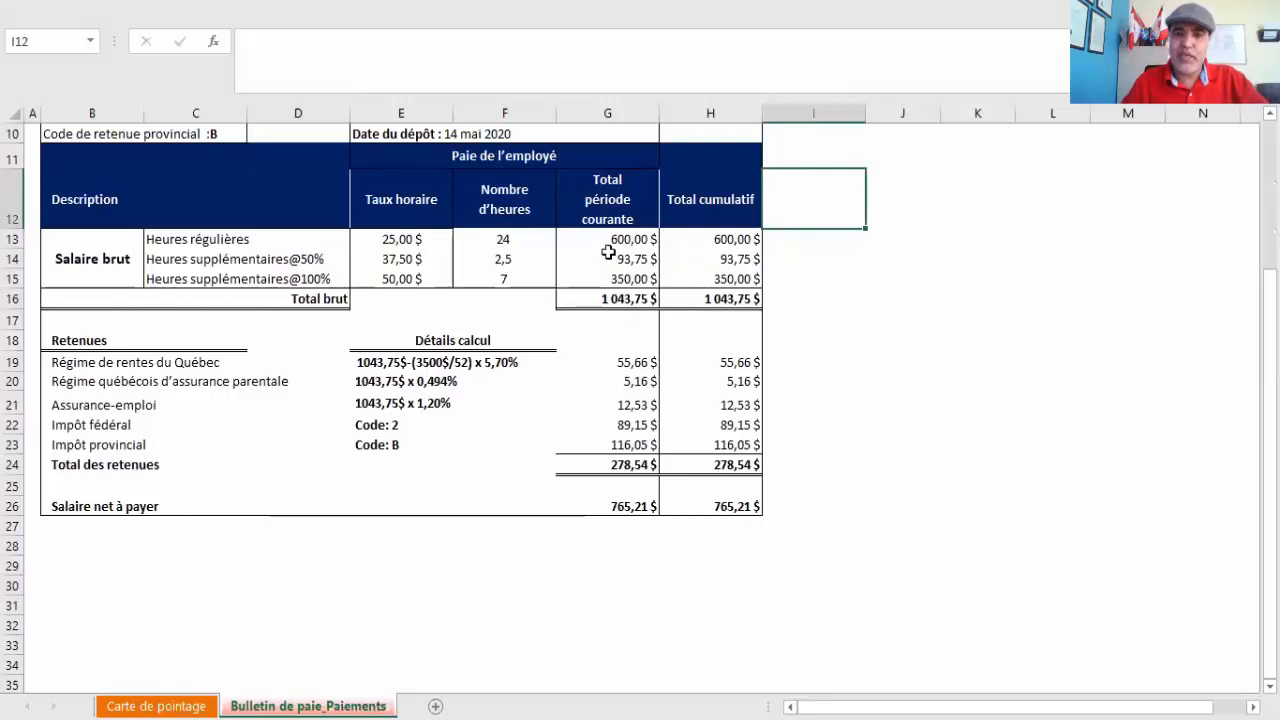
left_click_drag(600, 240, 603, 274)
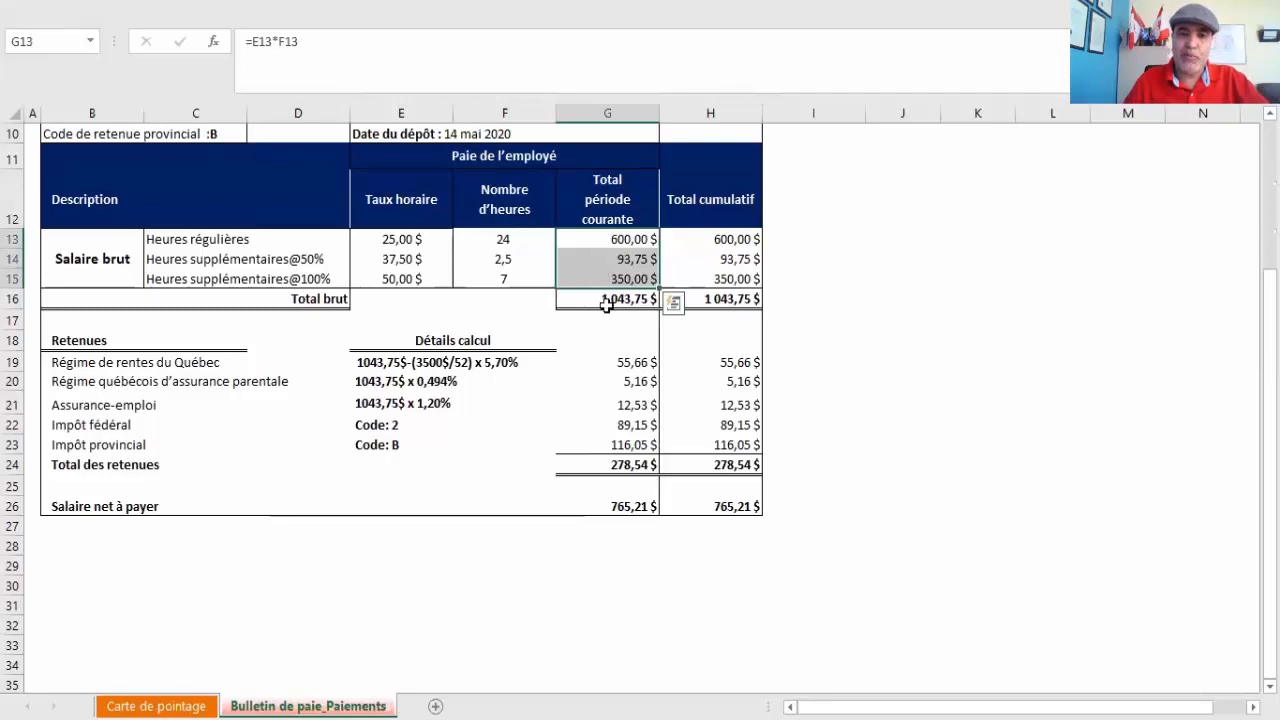
left_click(598, 303)
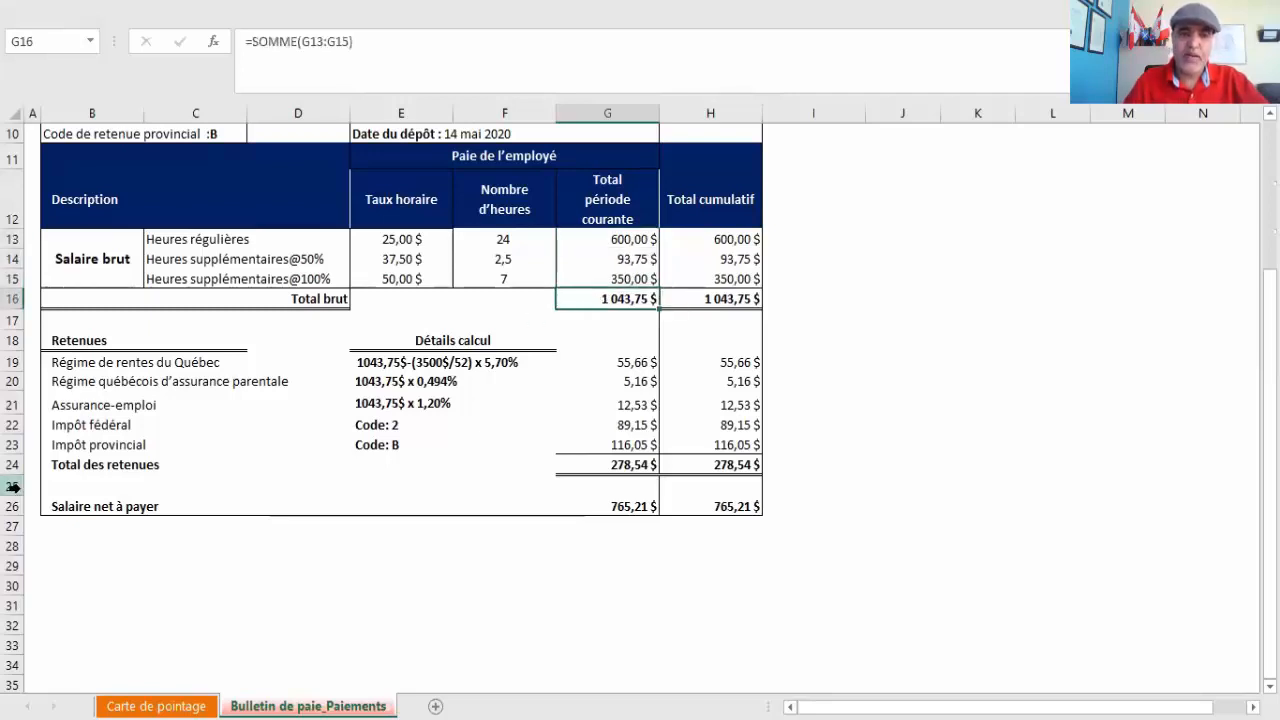
Examine the Retenues section, including the Régime de rentes du Québec line and the provincial tax code detail in E23.
left_click(62, 365)
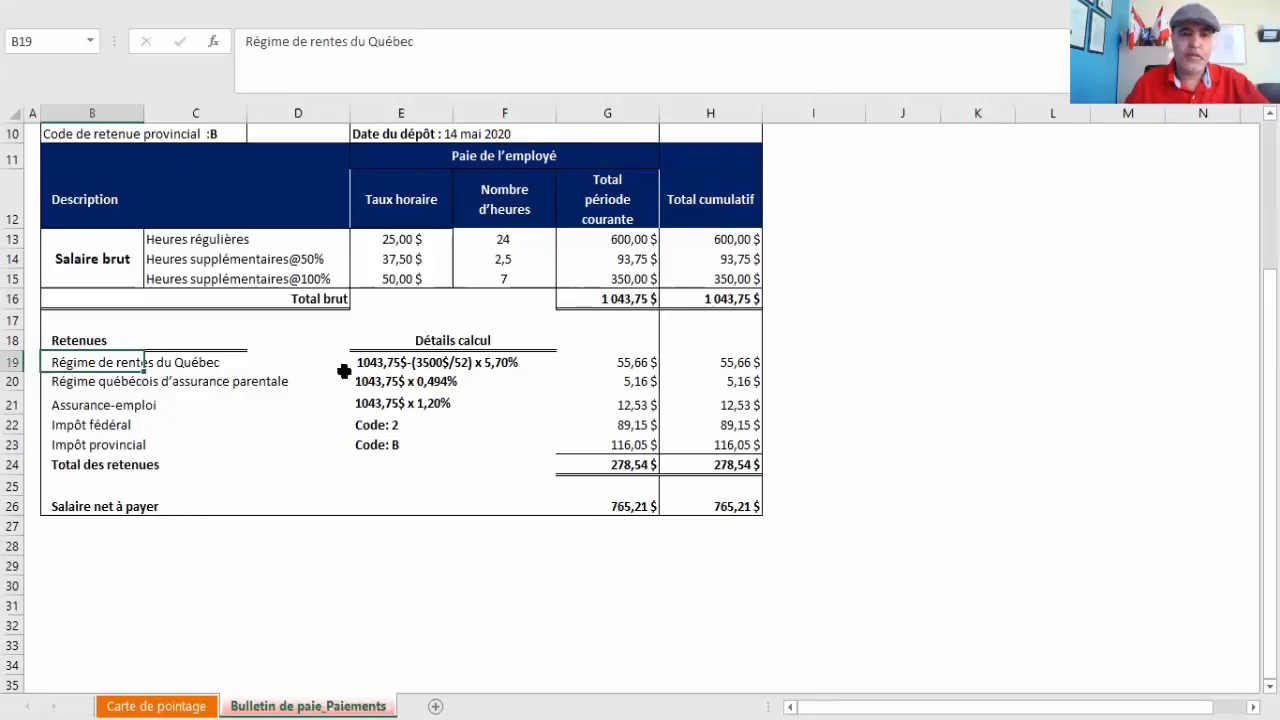
left_click(300, 212)
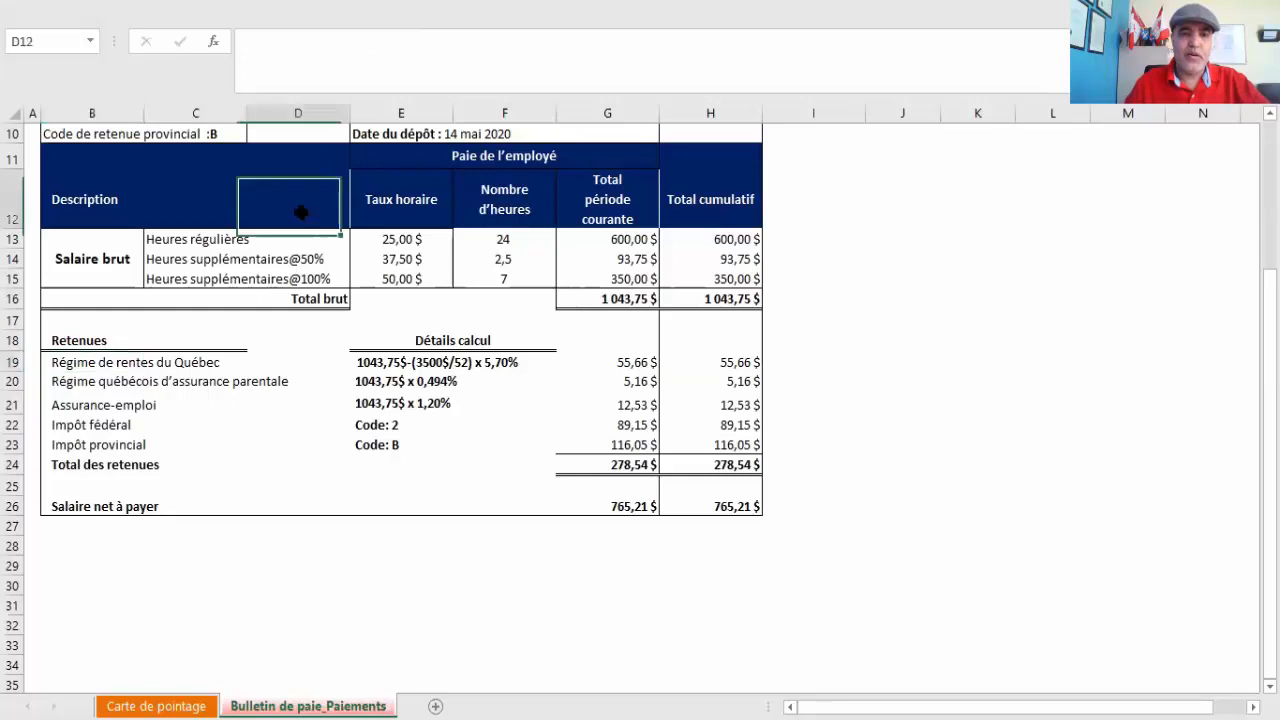
left_click(378, 449)
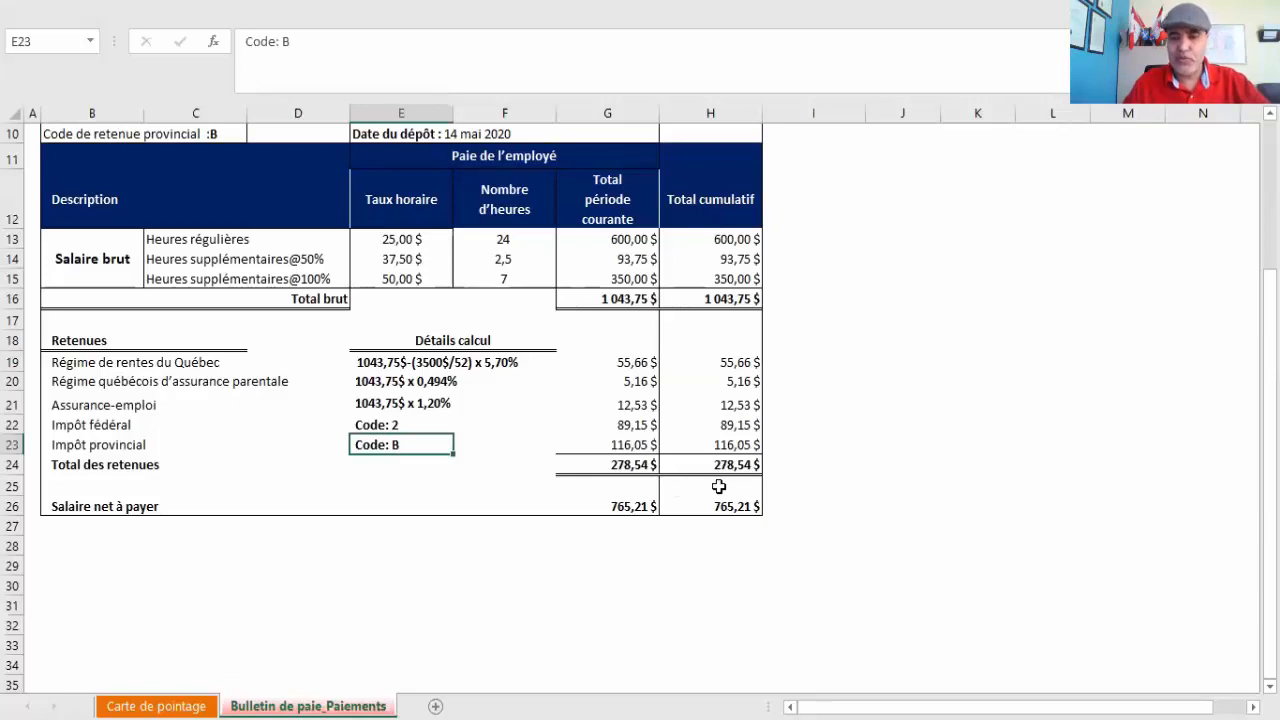
left_click(1003, 342)
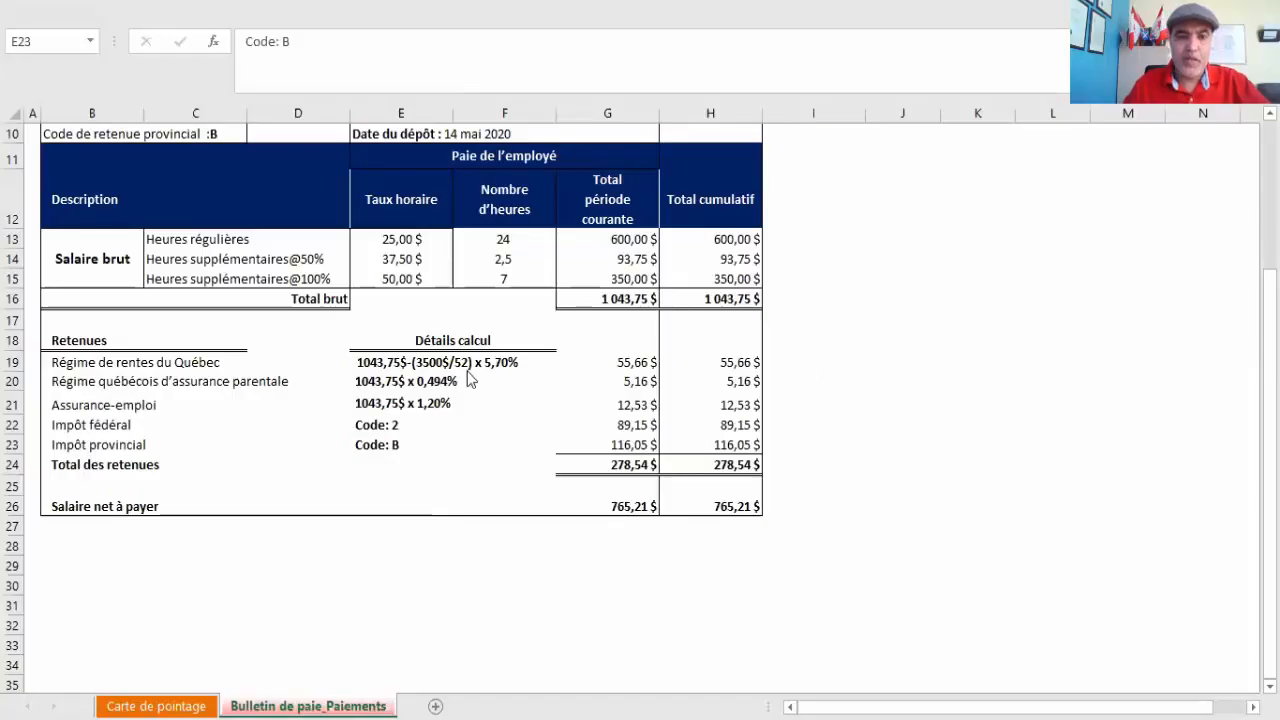
left_click(57, 370)
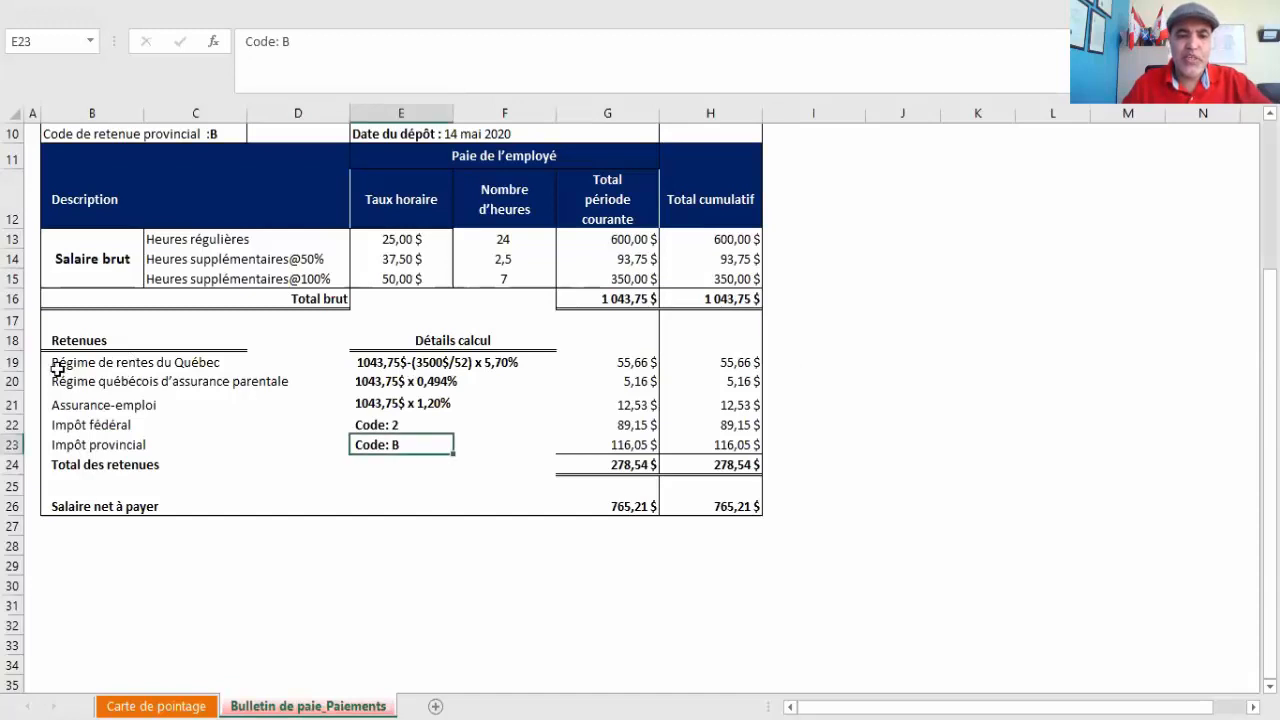
Change the deduction label in cell B19 to "Régie rentes du Québec".
left_click(57, 366)
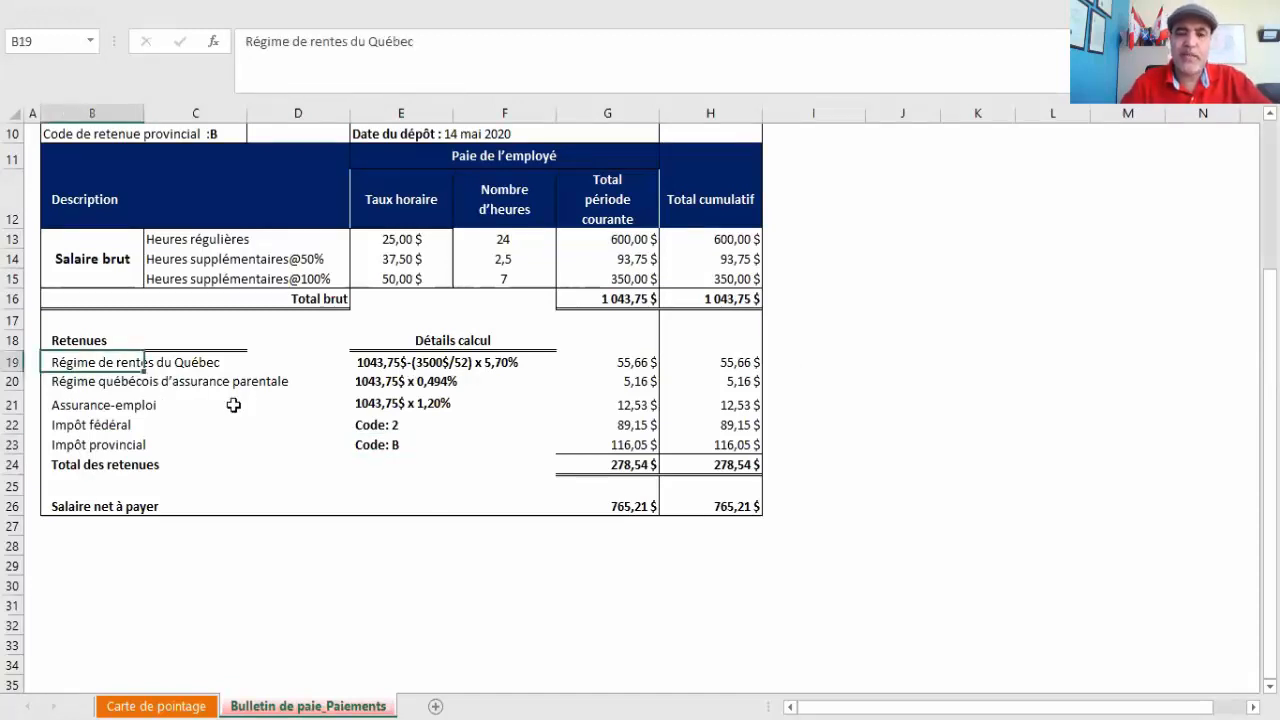
left_click(292, 50)
key("Delete")
key("Delete")
key("Delete")
key("Delete")
key("Delete")
key("Delete")
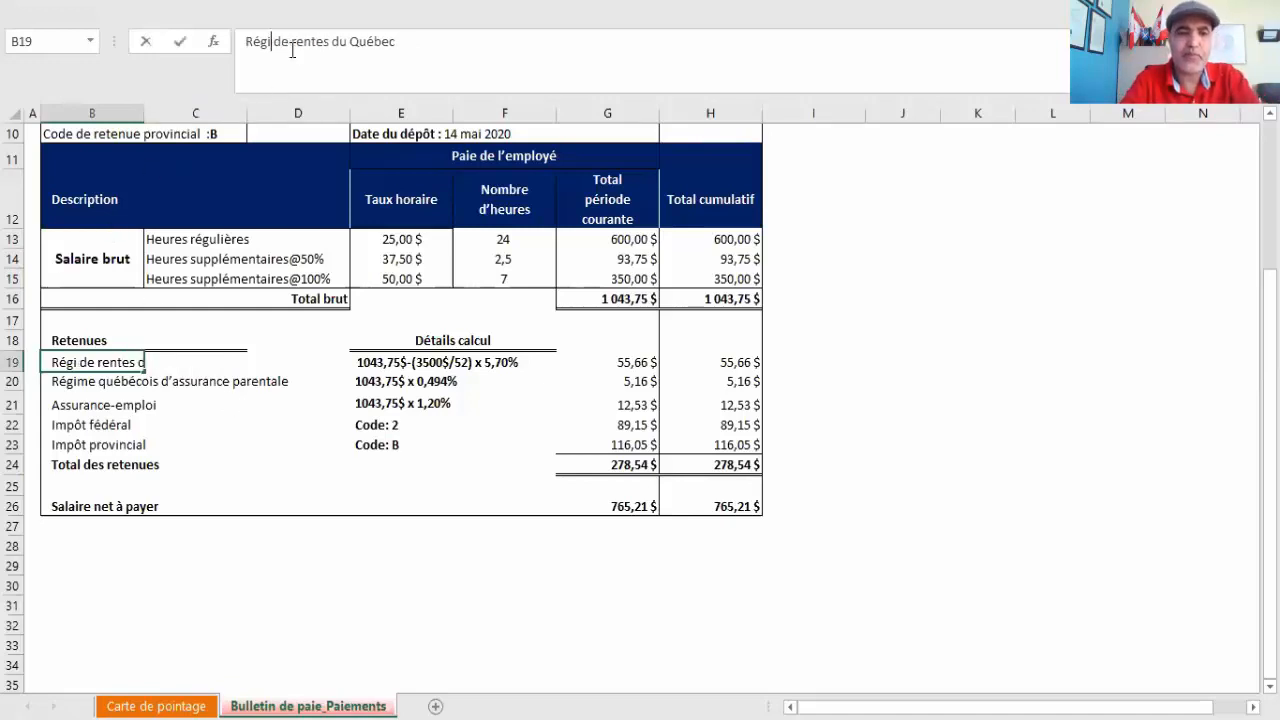
key("Return")
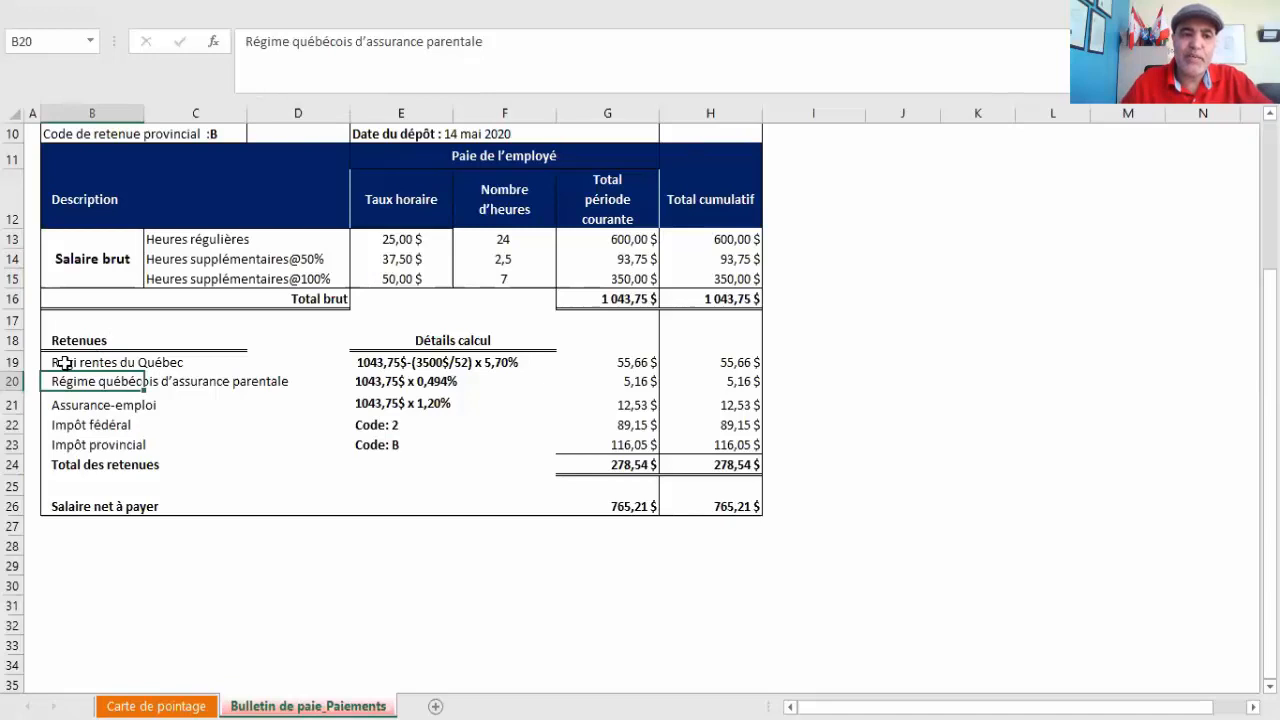
left_click(62, 362)
left_click(270, 41)
type("e")
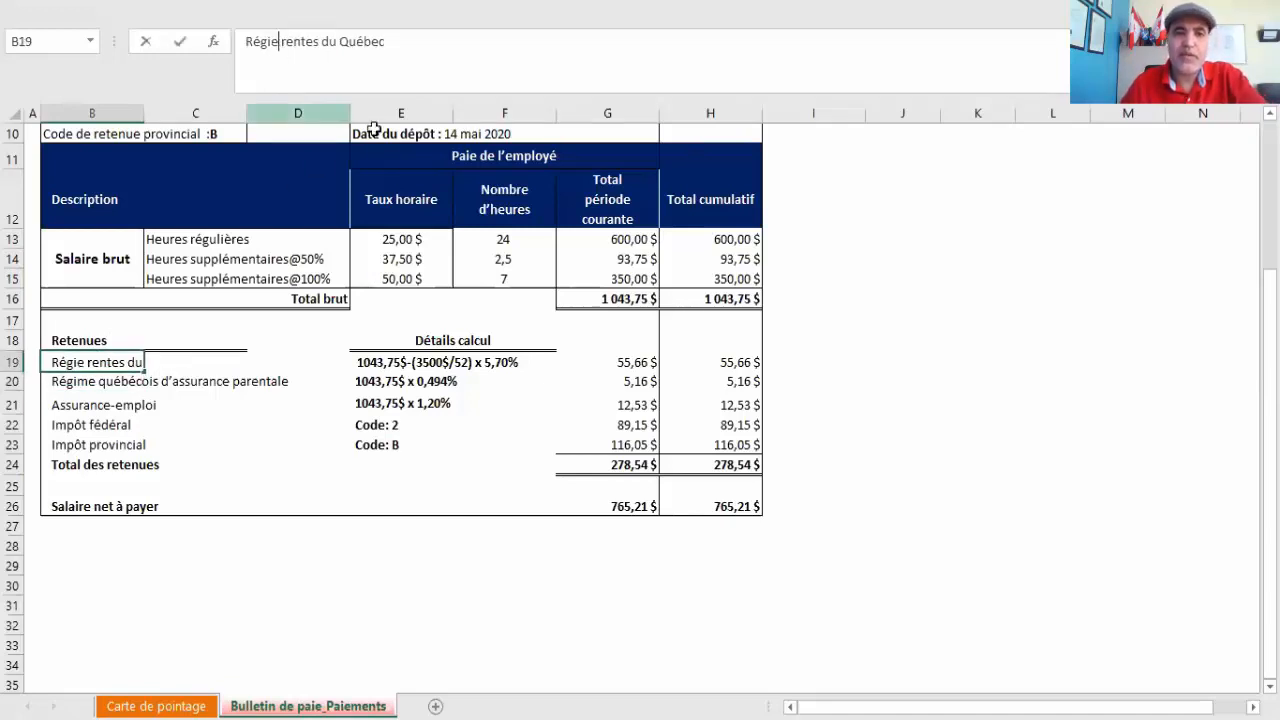
left_click(115, 380)
Examine the Québec pension deduction in row 19, including its calculation details in E19 and the formula in G19.
left_click(86, 364)
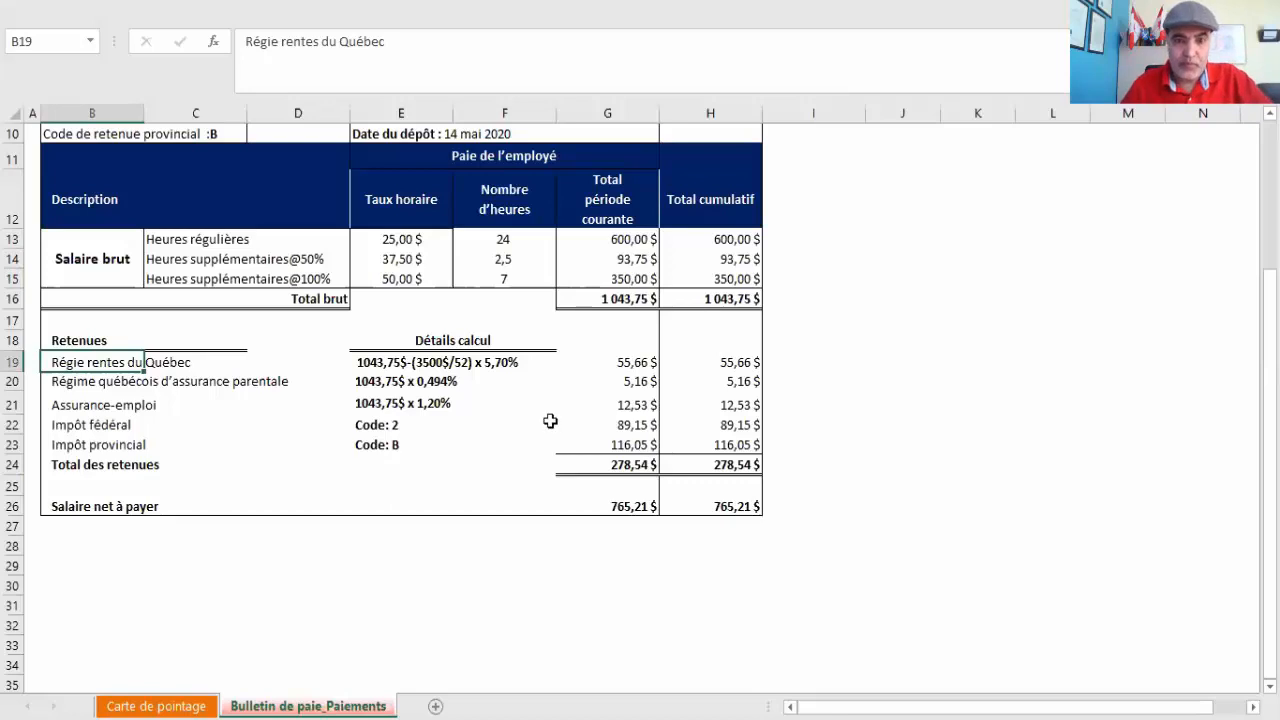
left_click(461, 364)
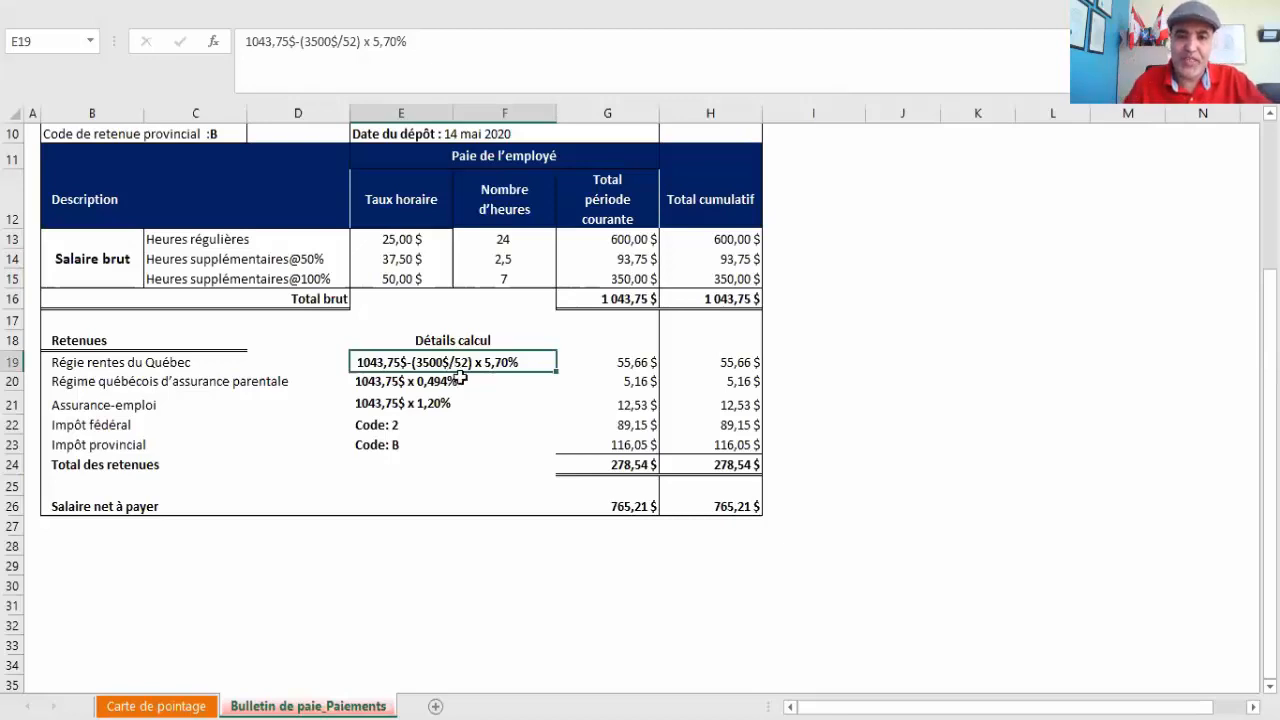
left_click(611, 363)
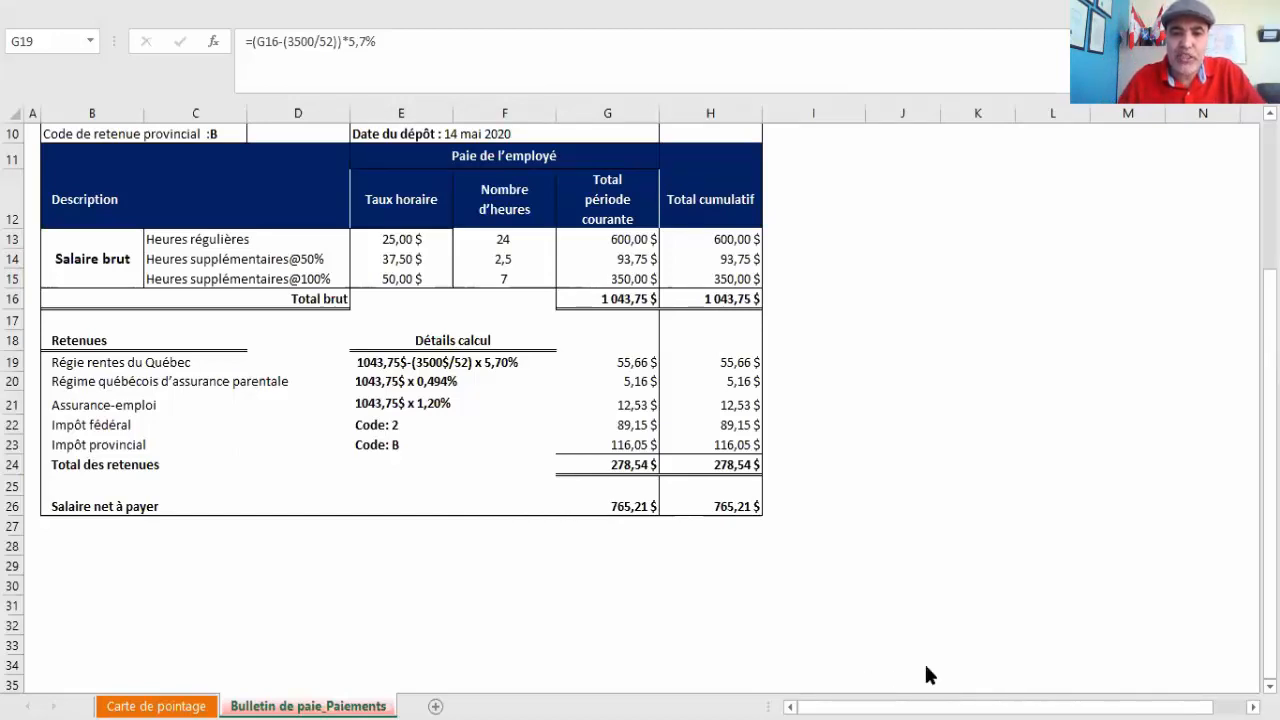
Switch to Foxit PhantomPDF and look through the 26-pay-period federal tax table in t4032-qc-26pp-20-fra.
key("alt+Tab")
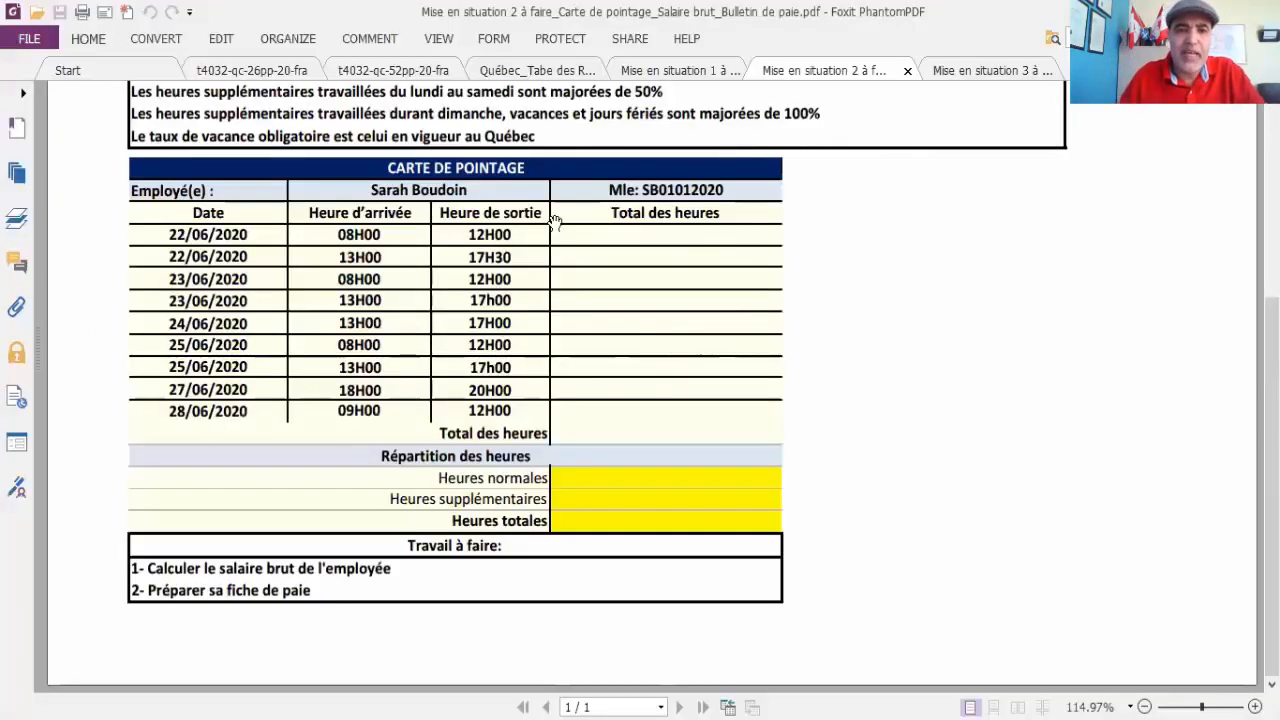
left_click(276, 70)
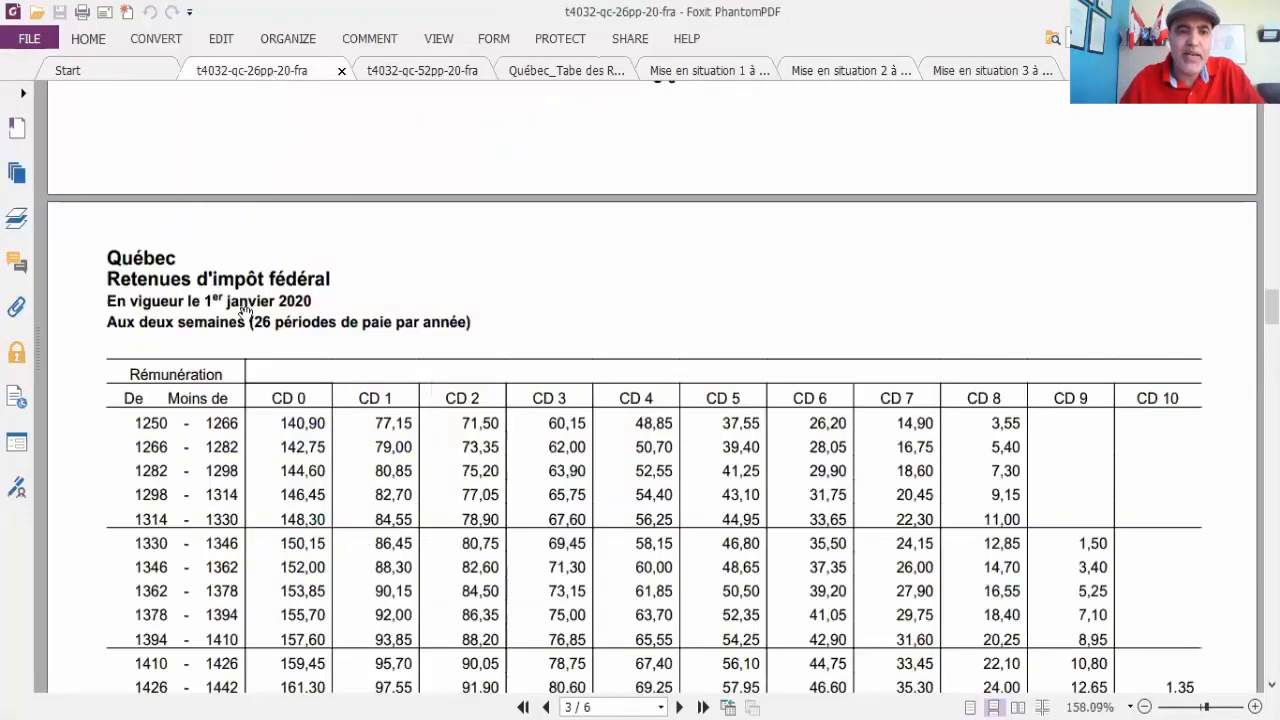
scroll(248, 318, "down", 1)
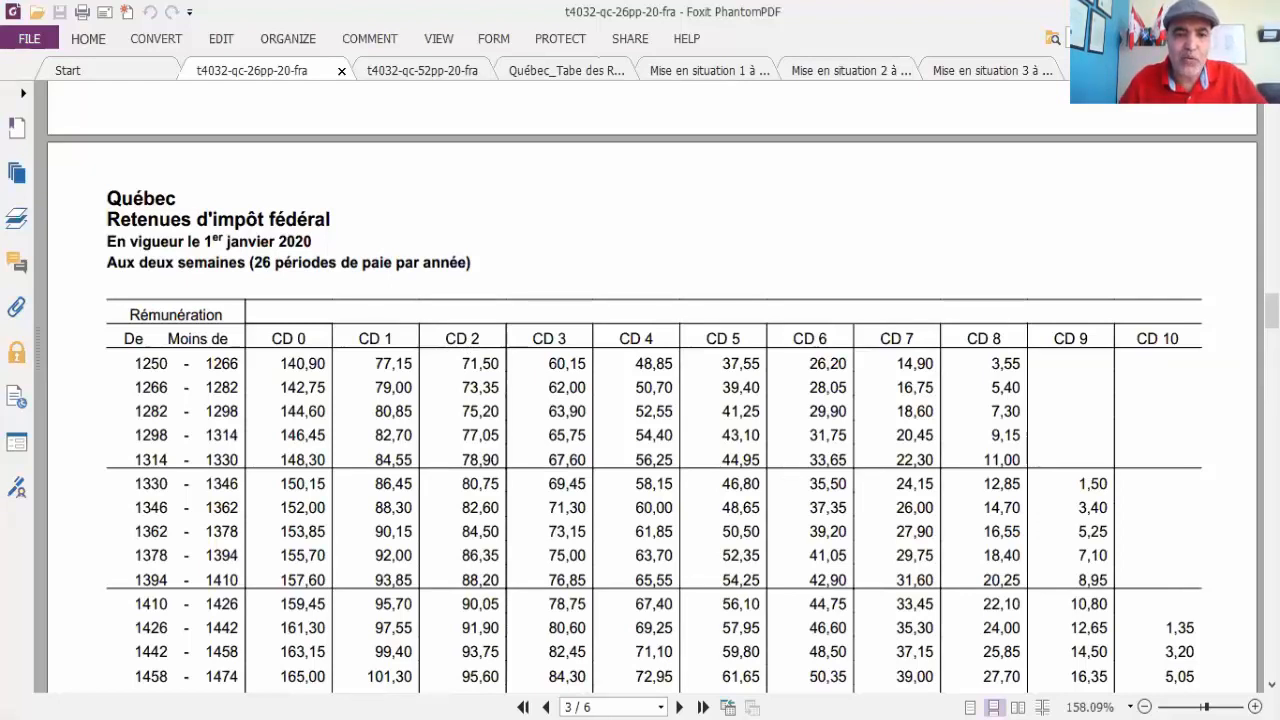
scroll(266, 420, "down", 10)
scroll(266, 420, "up", 7)
scroll(266, 420, "up", 6)
scroll(266, 420, "down", 2)
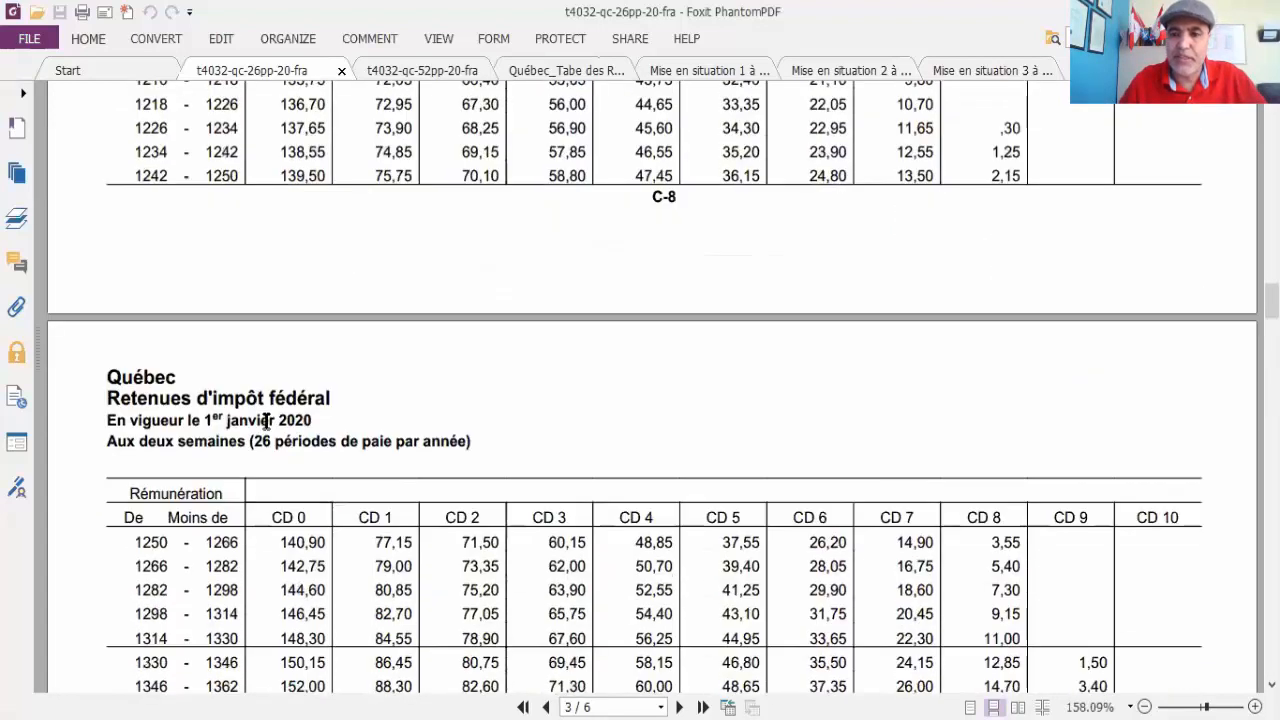
scroll(262, 447, "down", 4)
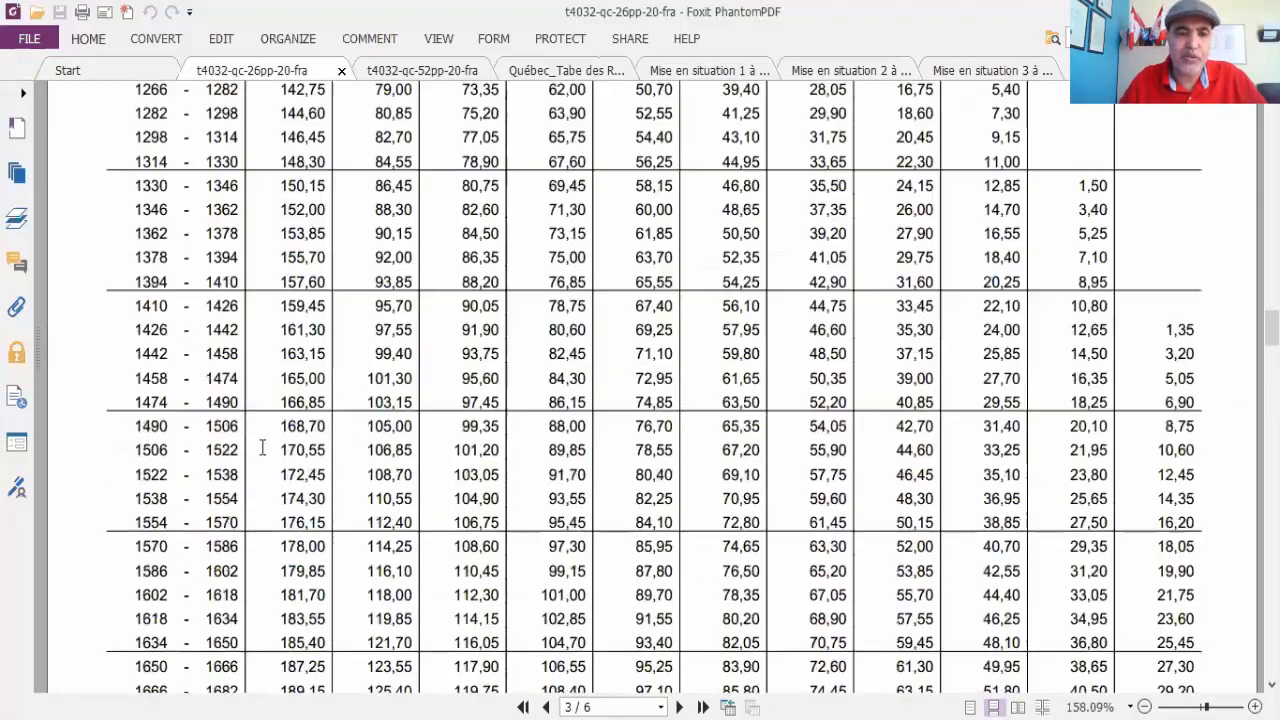
scroll(262, 447, "up", 10)
scroll(262, 444, "up", 8)
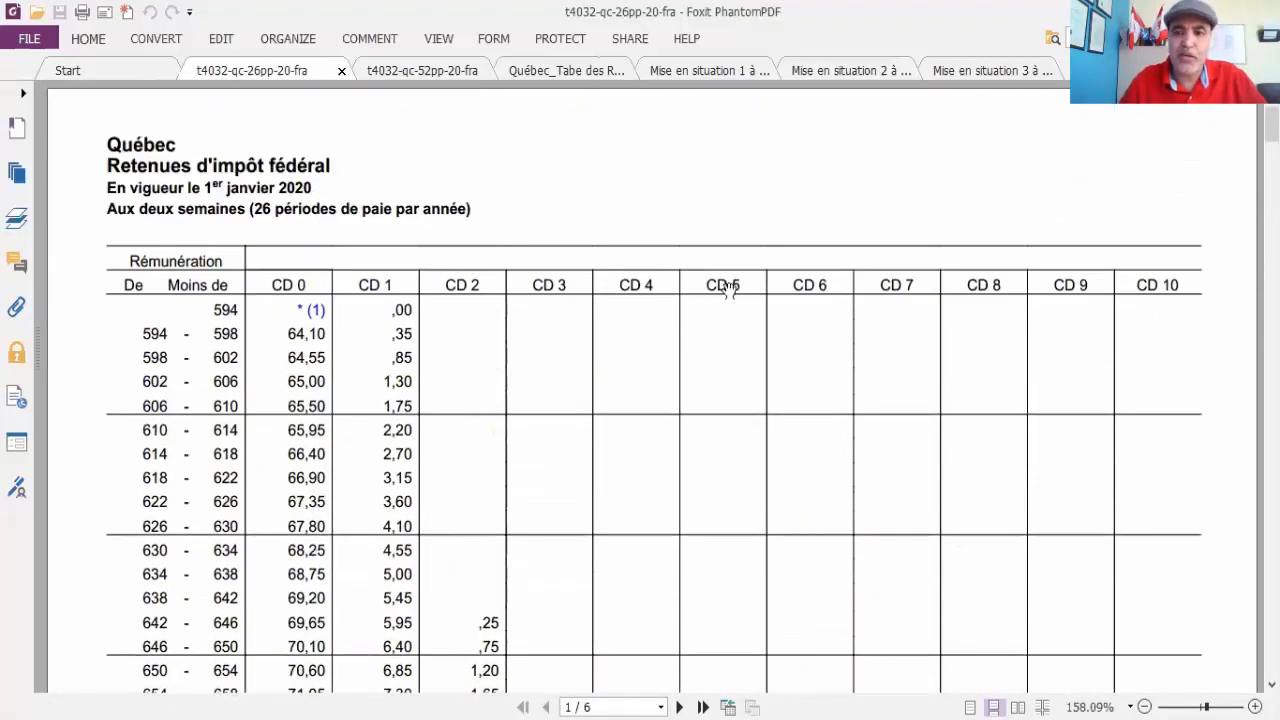
scroll(415, 300, "down", 7)
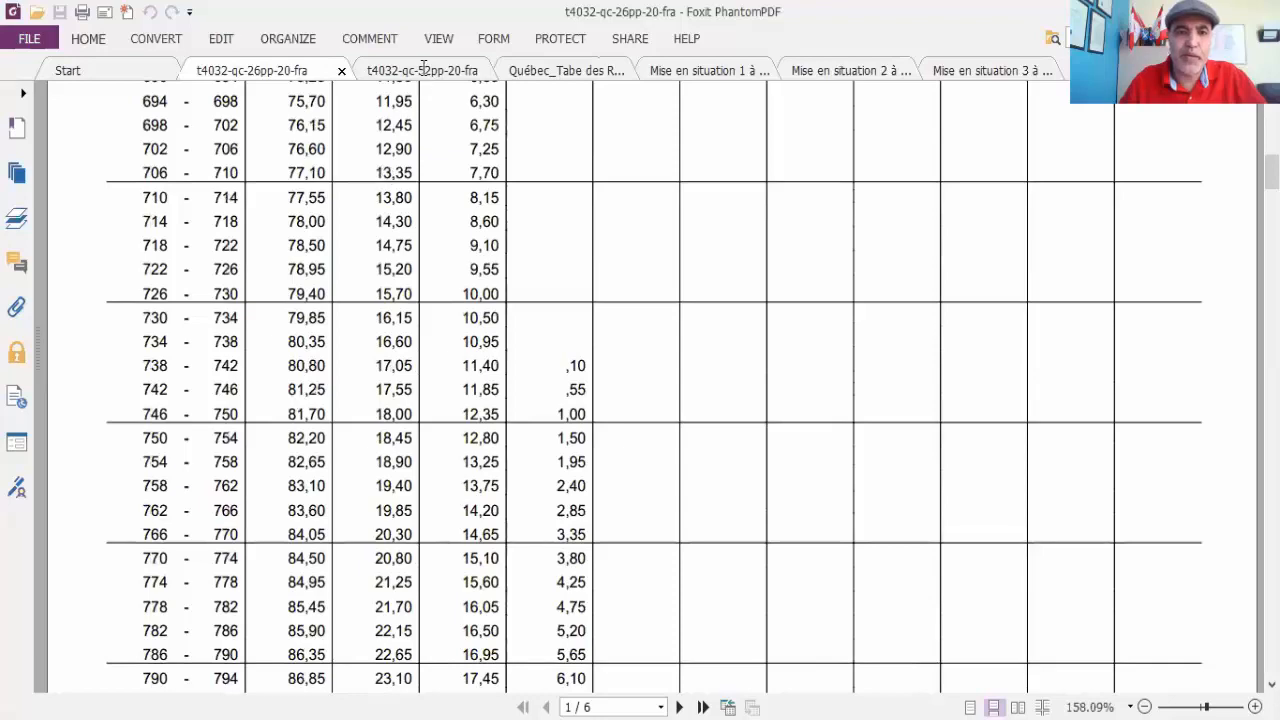
Open the 52-pay-period federal tax table t4032-qc-52pp-20-fra and browse back to the remuneration brackets from 1065 on page 4.
left_click(420, 71)
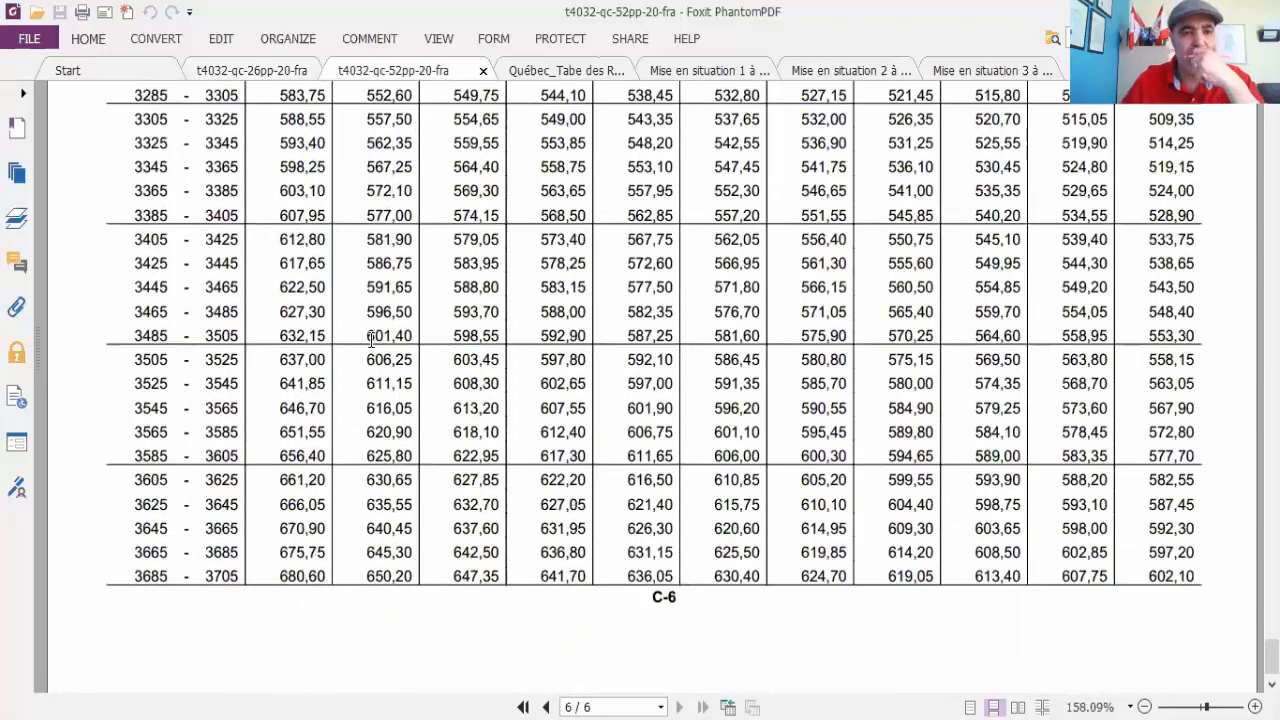
scroll(371, 345, "up", 10)
scroll(371, 345, "up", 12)
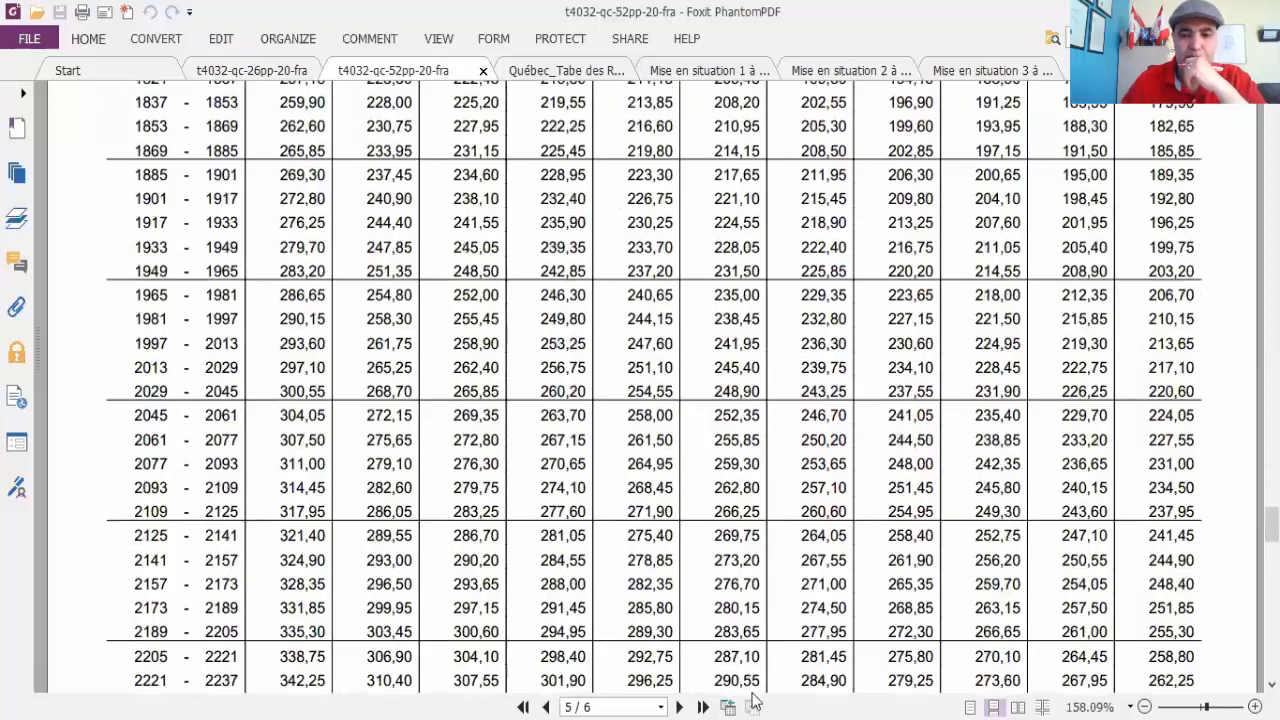
scroll(482, 428, "up", 5)
scroll(482, 428, "up", 12)
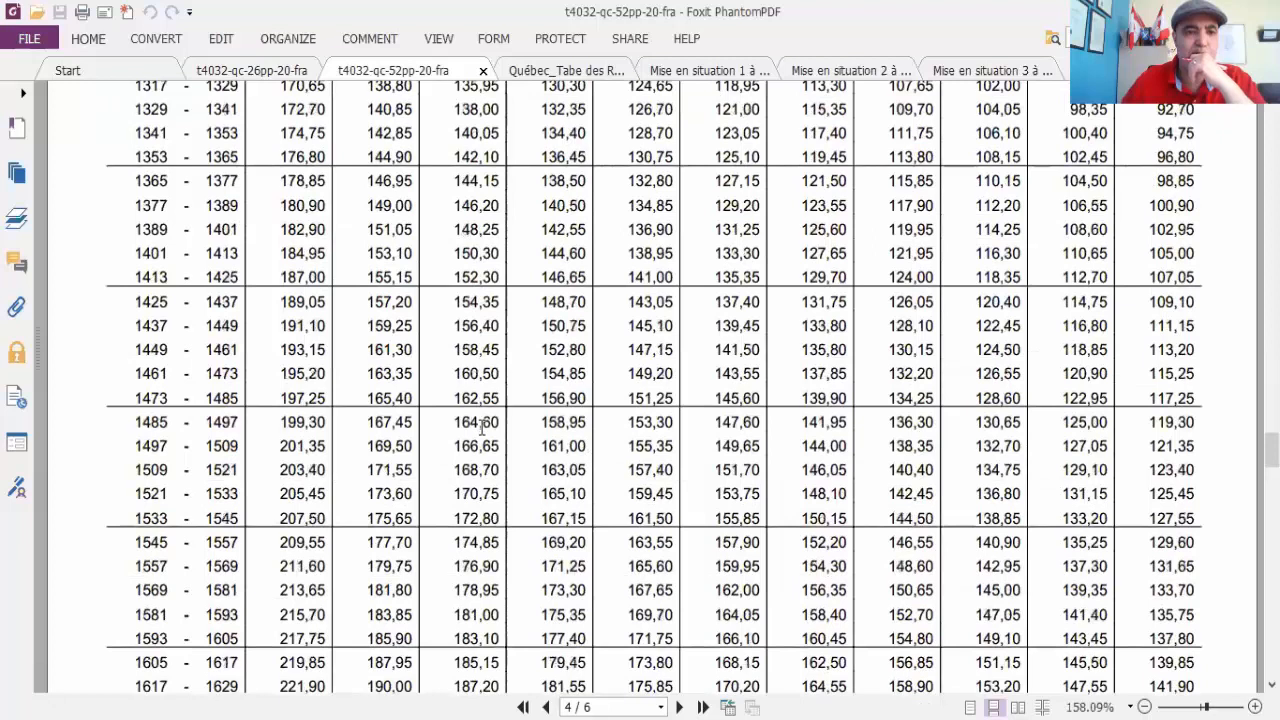
scroll(482, 428, "up", 10)
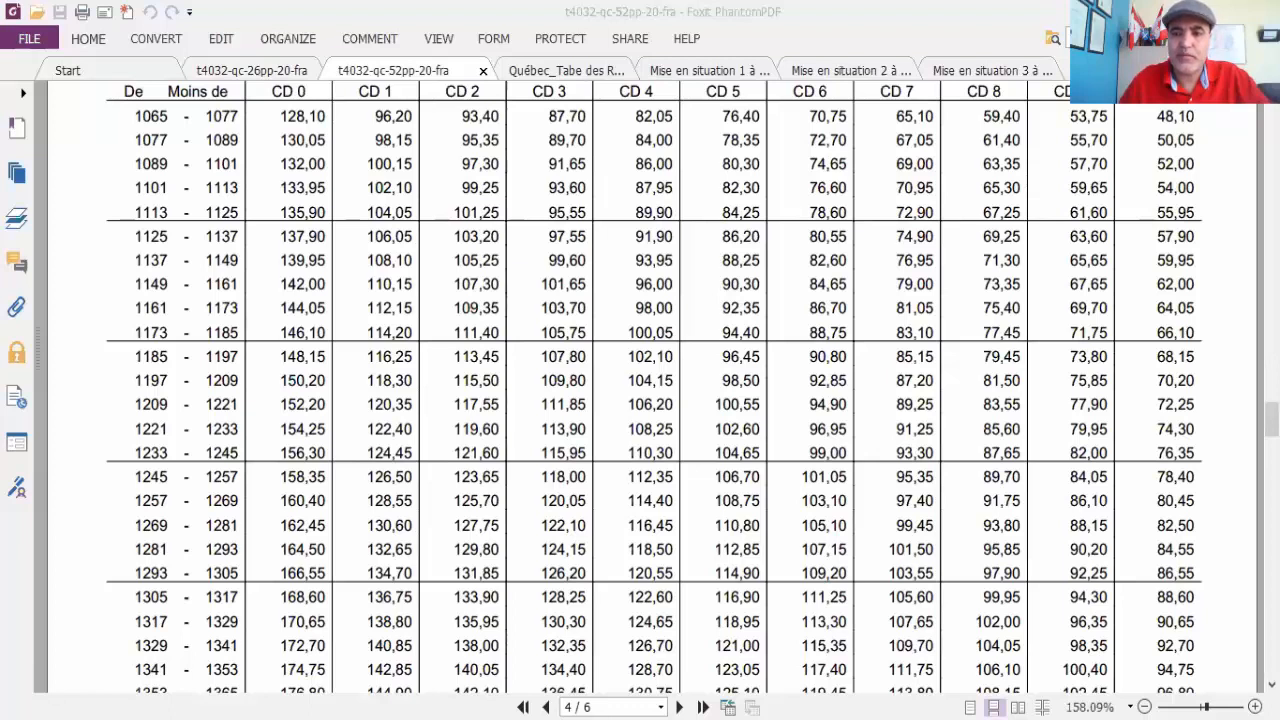
left_click(849, 668)
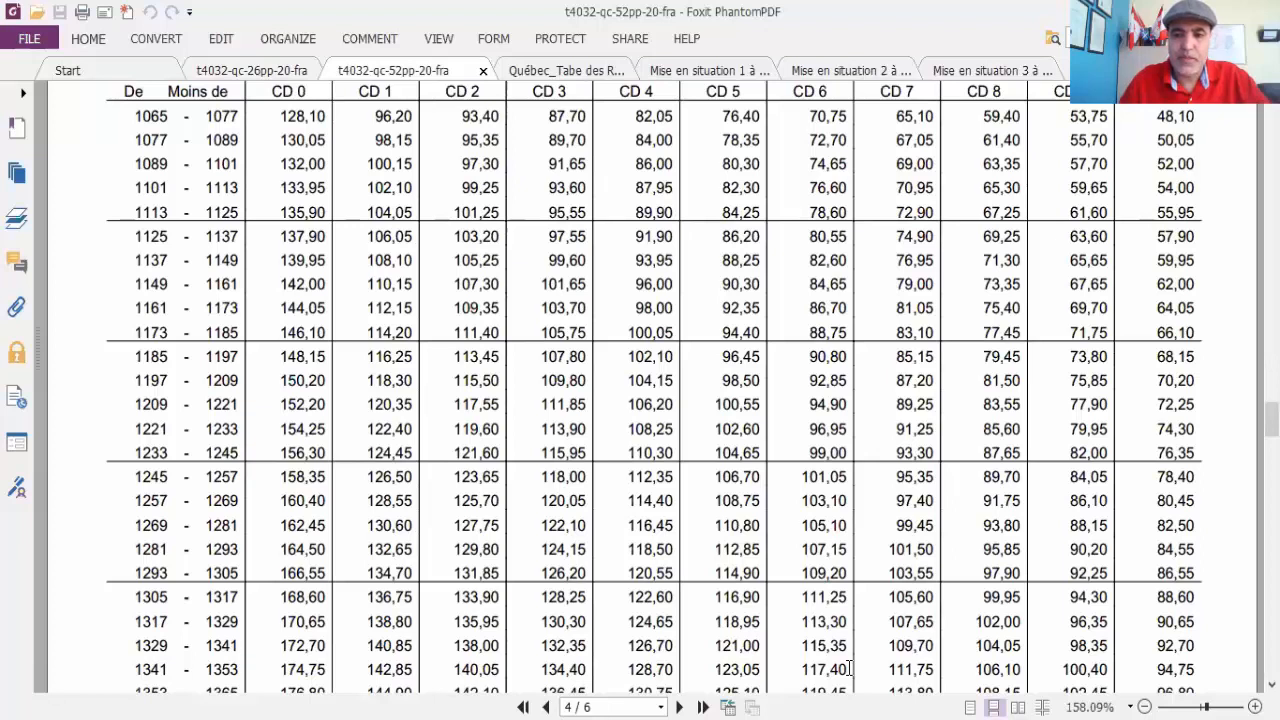
Highlight the 1041–1049 remuneration row through the CD 2 column on page 3, and check it against the column headings.
scroll(268, 356, "up", 5)
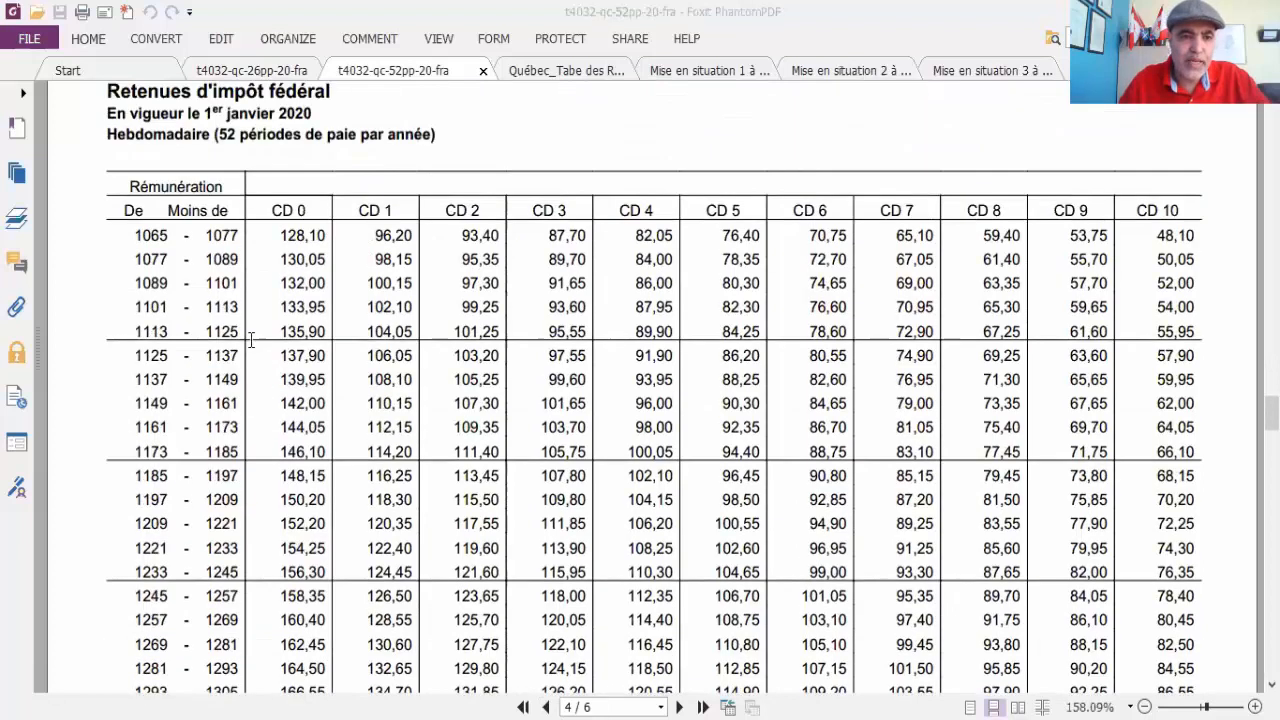
scroll(251, 337, "up", 3)
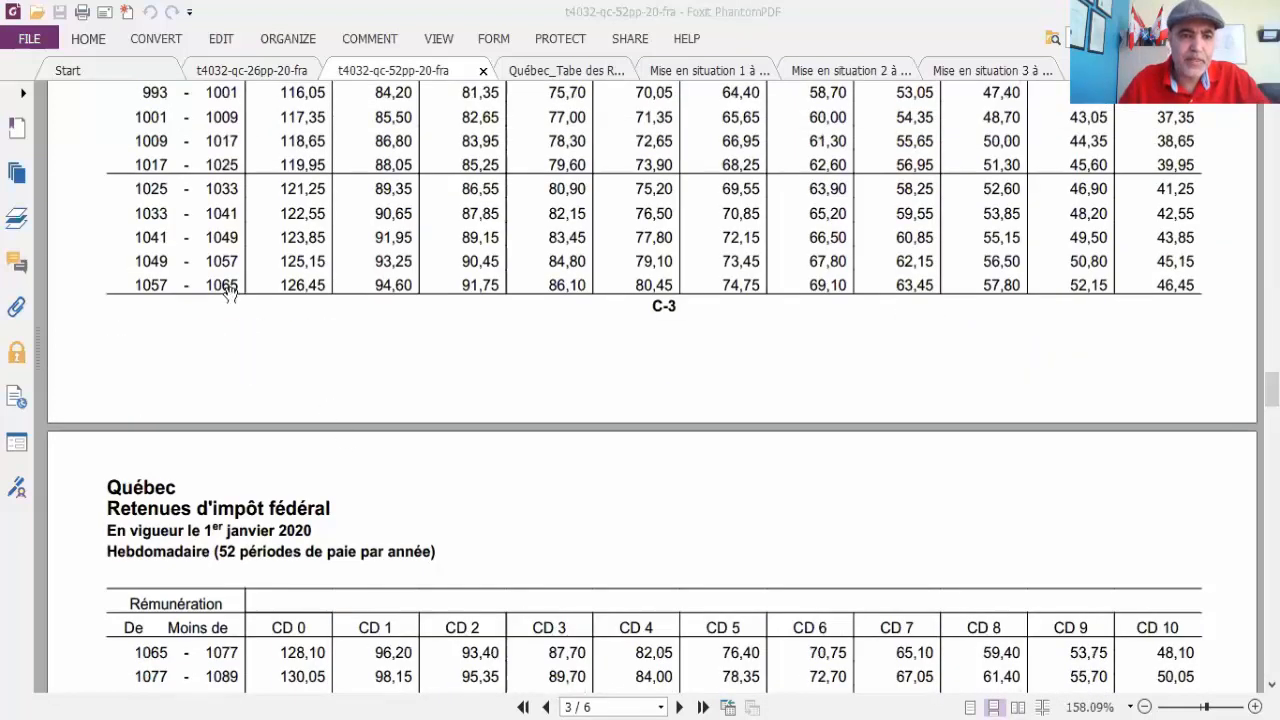
left_click_drag(138, 235, 501, 249)
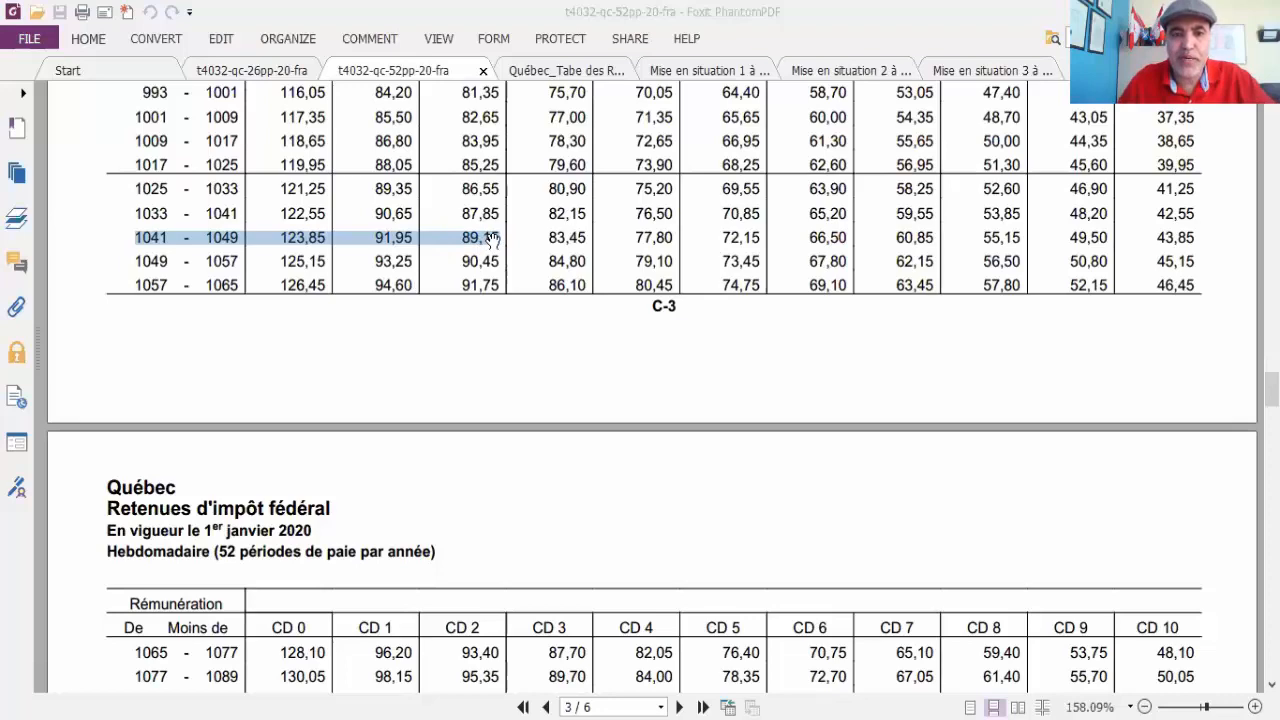
scroll(493, 237, "up", 3)
scroll(493, 237, "up", 10)
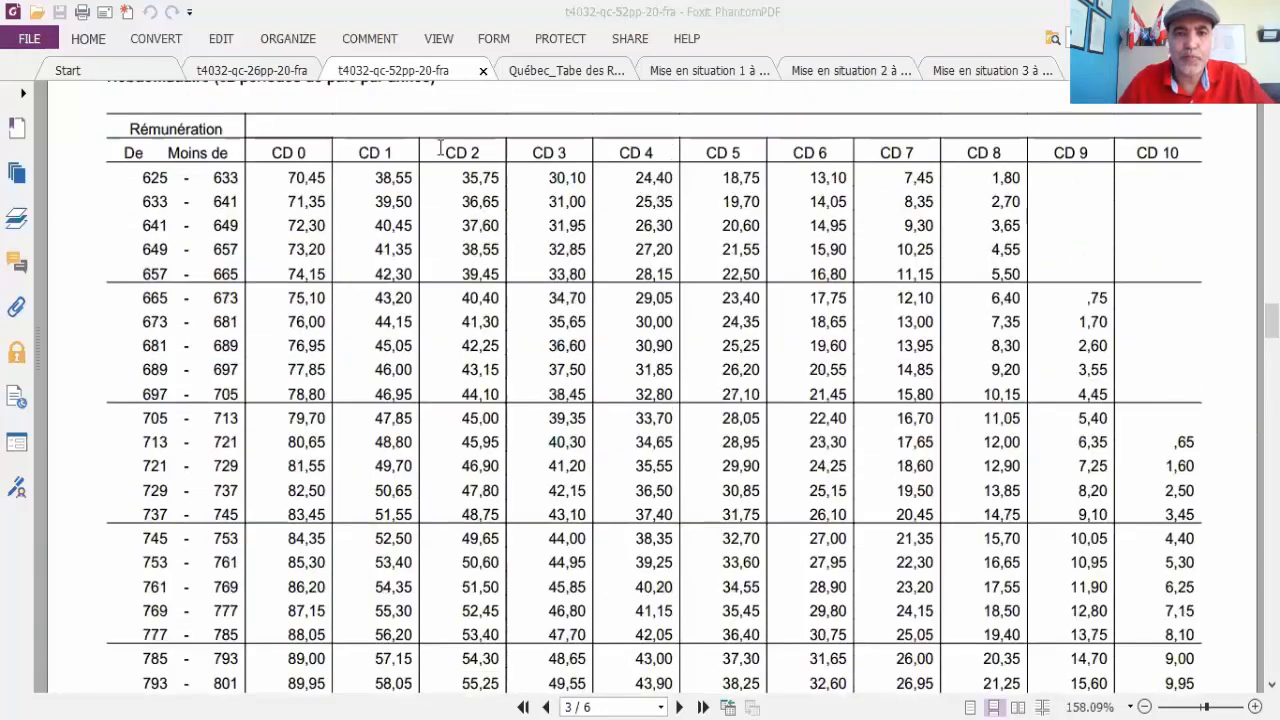
scroll(493, 570, "down", 5)
scroll(493, 570, "down", 6)
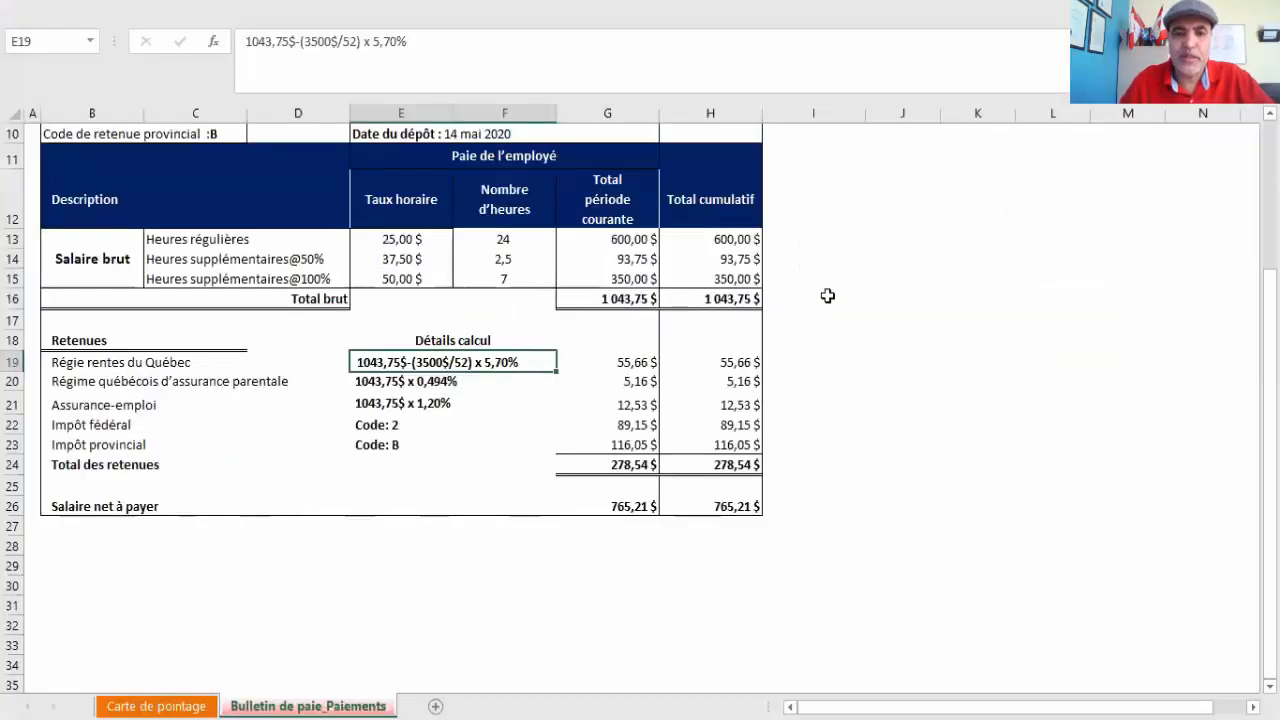
Switch to the Excel payslip and check the federal tax amount in G22 and the provincial code in E23.
left_click(826, 282)
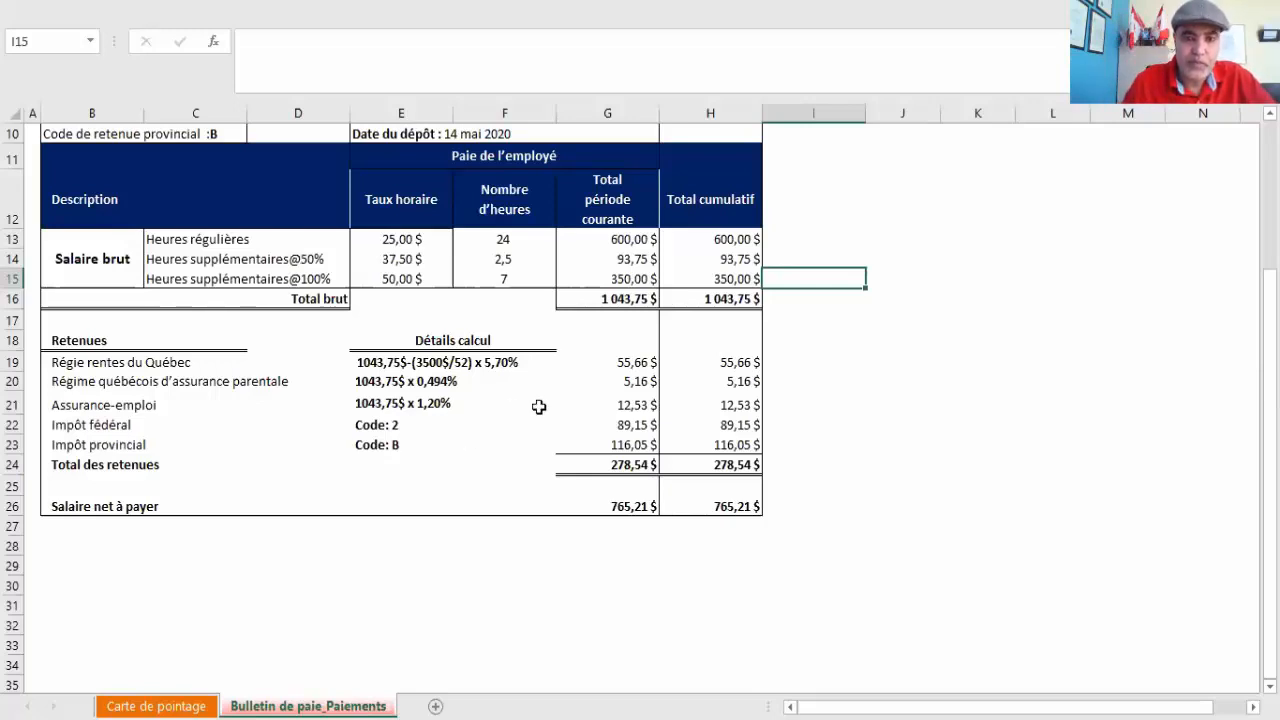
left_click(620, 424)
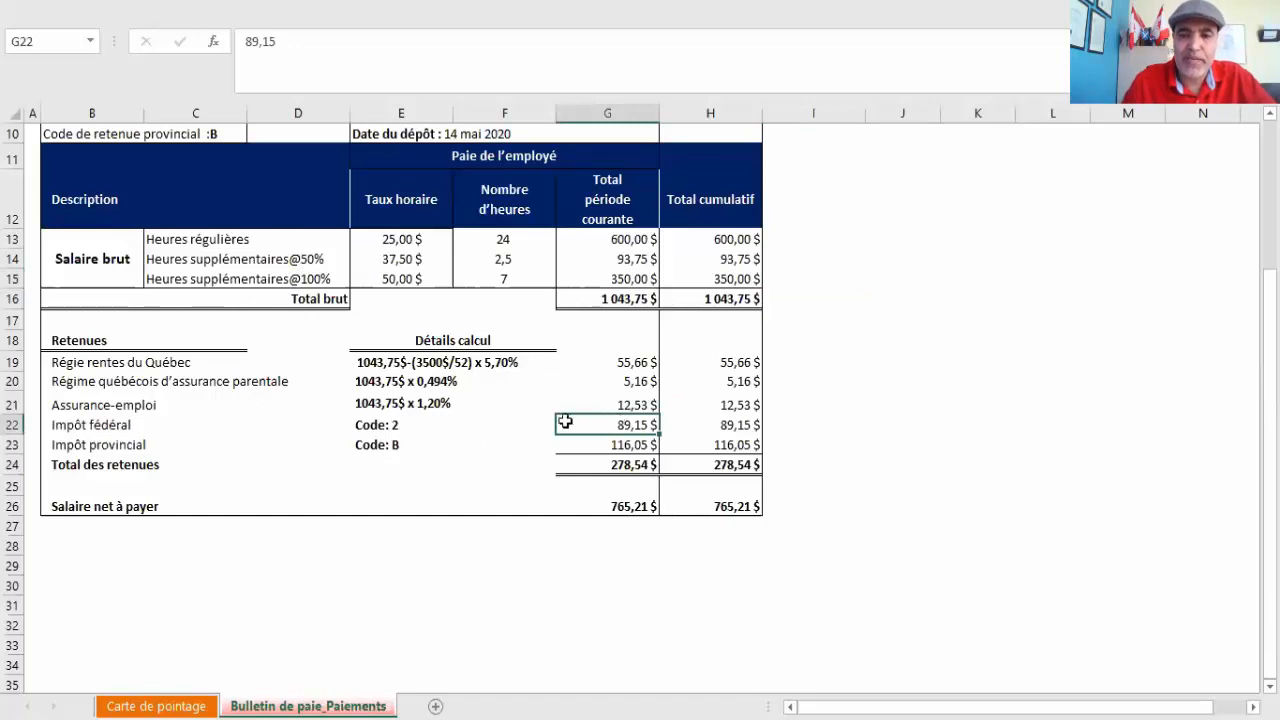
left_click(376, 445)
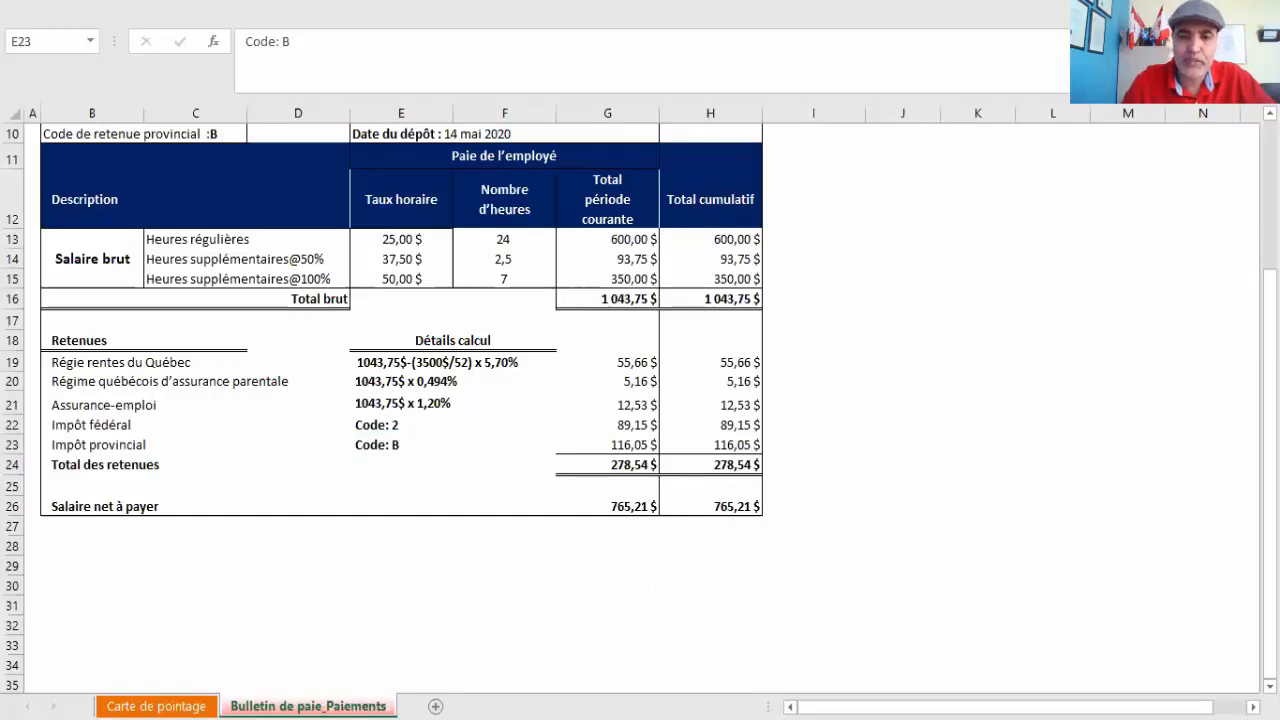
Switch to Foxit PhantomPDF, open the Québec 2020 provincial tax table and browse to the 52-pay-period brackets on page 22.
key("alt+Tab")
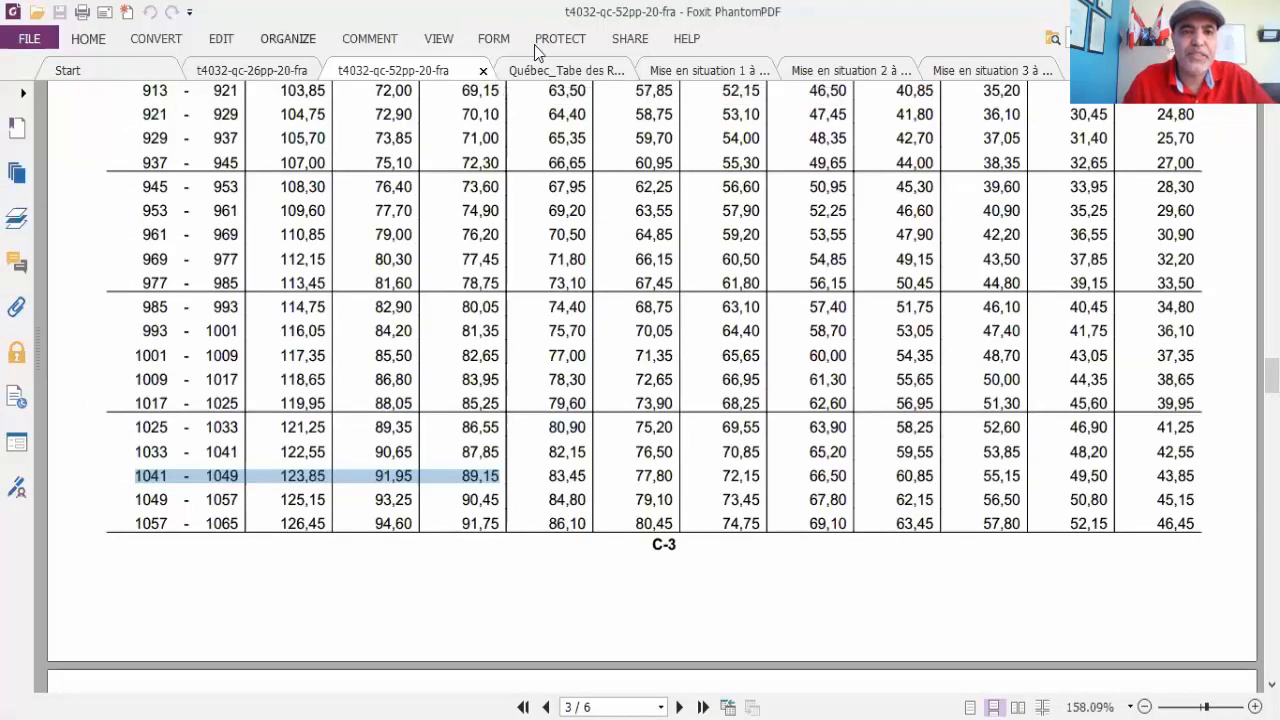
left_click(541, 72)
scroll(510, 172, "up", 3)
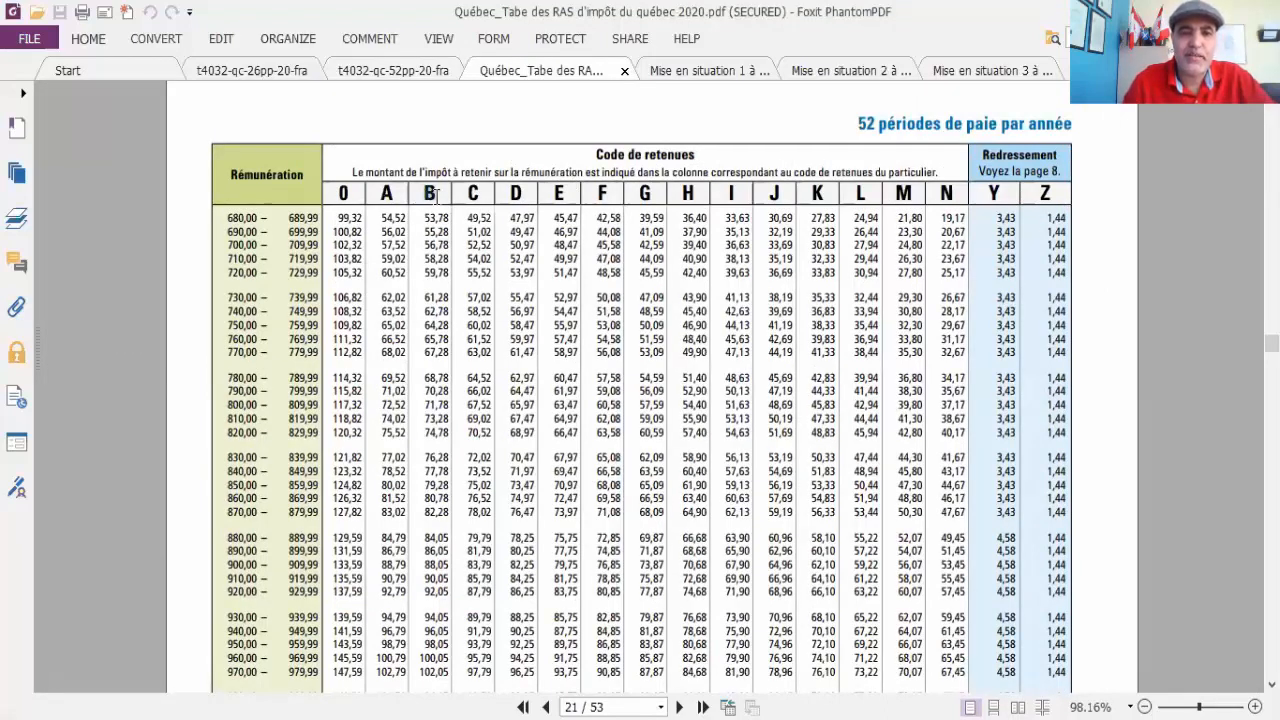
scroll(430, 232, "down", 5)
scroll(430, 232, "down", 5)
scroll(430, 232, "up", 5)
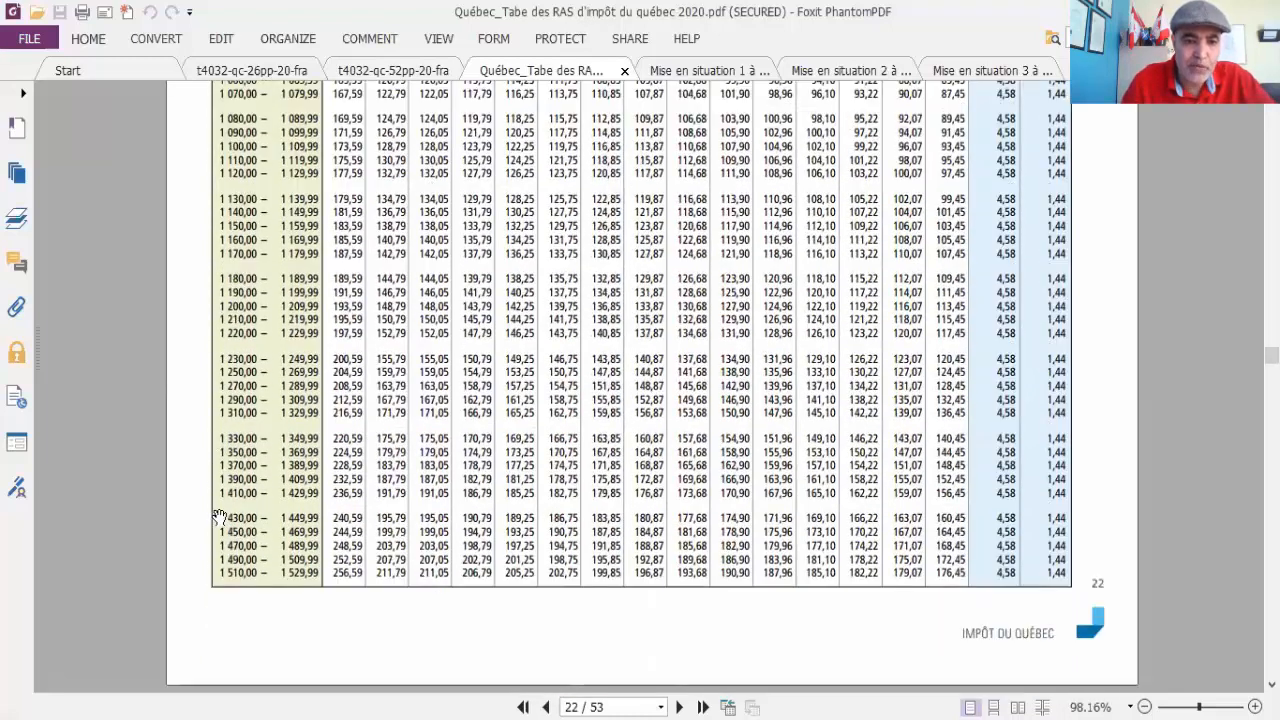
Highlight the 1 040,00–1 049,99 remuneration row through the code B column in the provincial tax table.
left_click_drag(221, 517, 1079, 518)
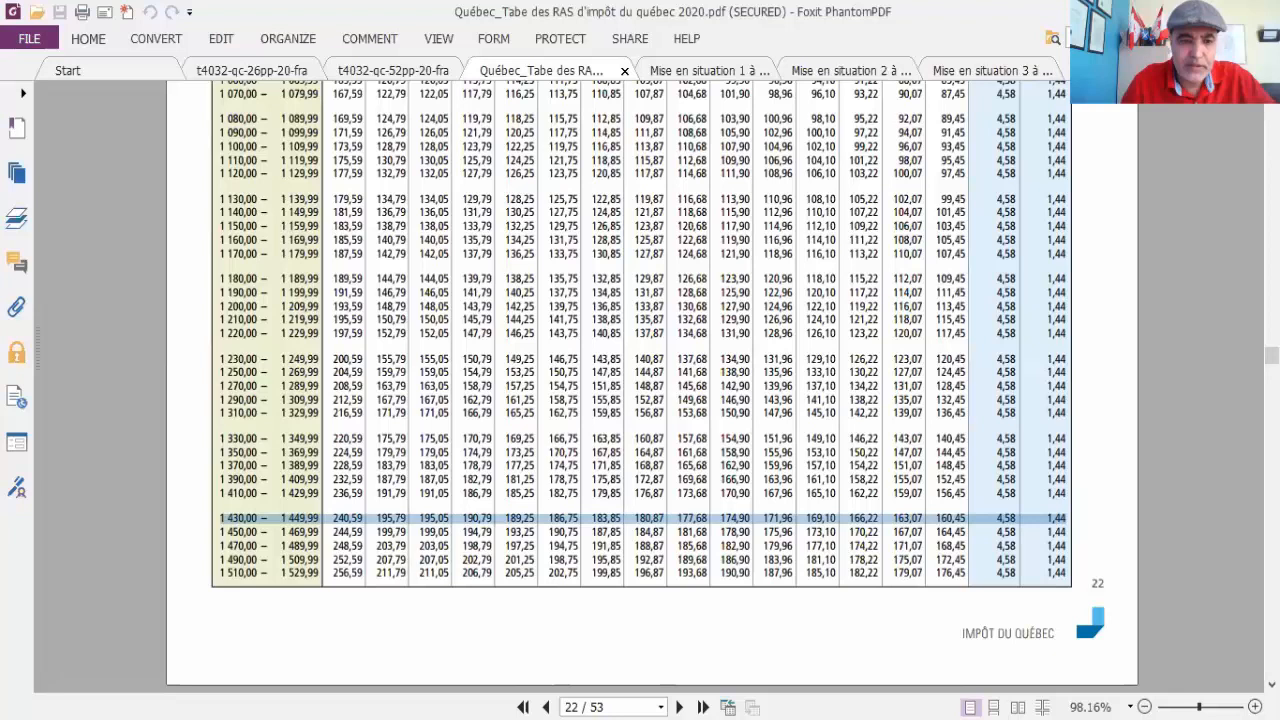
scroll(310, 378, "up", 4)
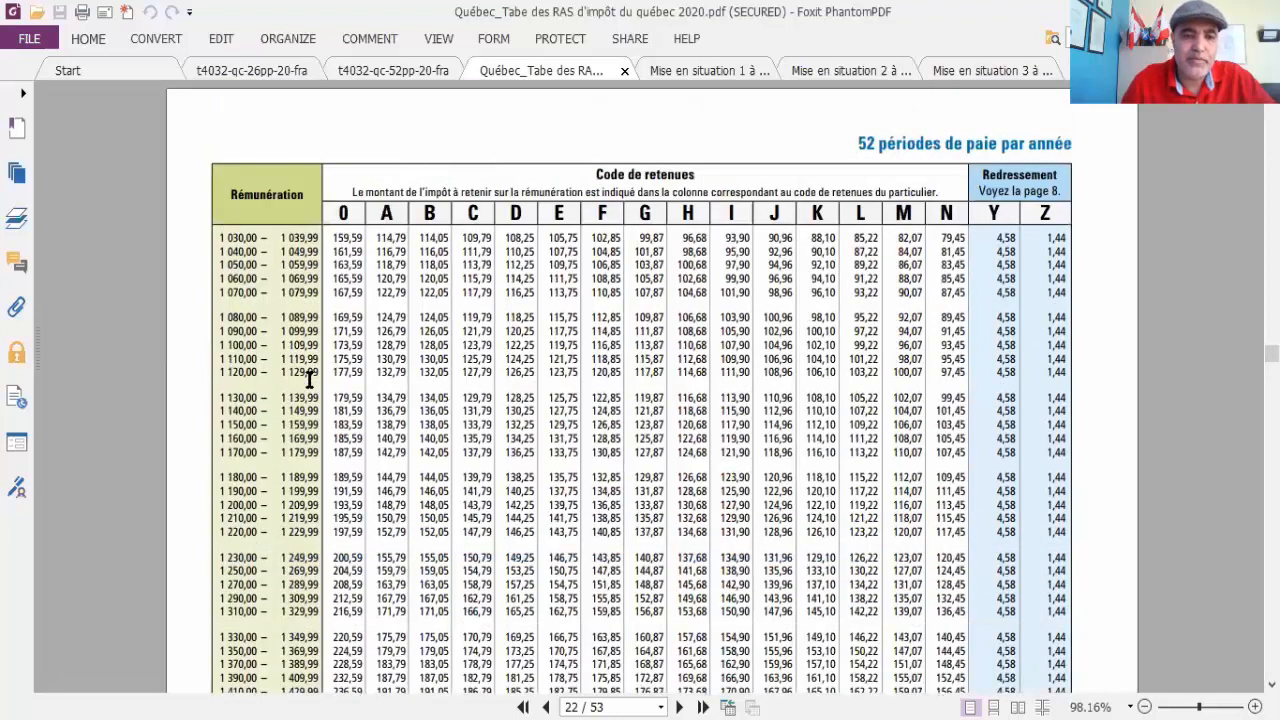
scroll(310, 378, "down", 1)
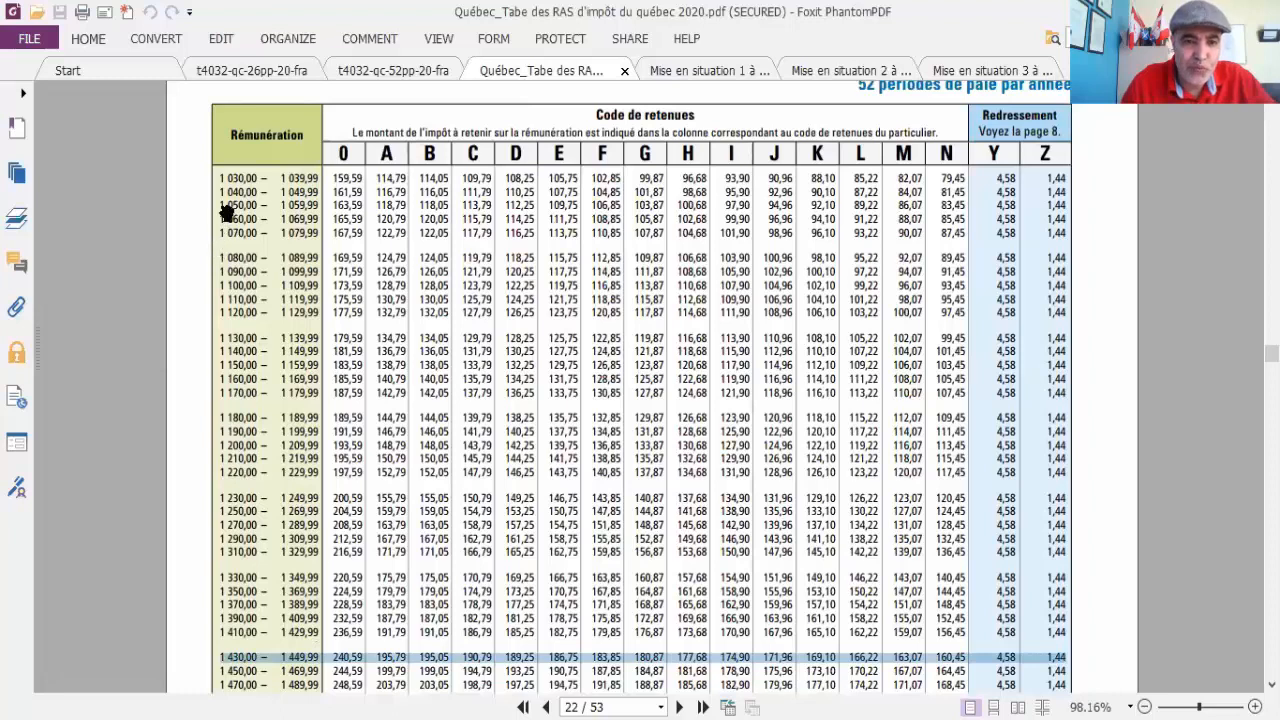
mouse_move(220, 178)
left_mouse_down()
mouse_move(465, 188)
mouse_move(218, 193)
left_mouse_up()
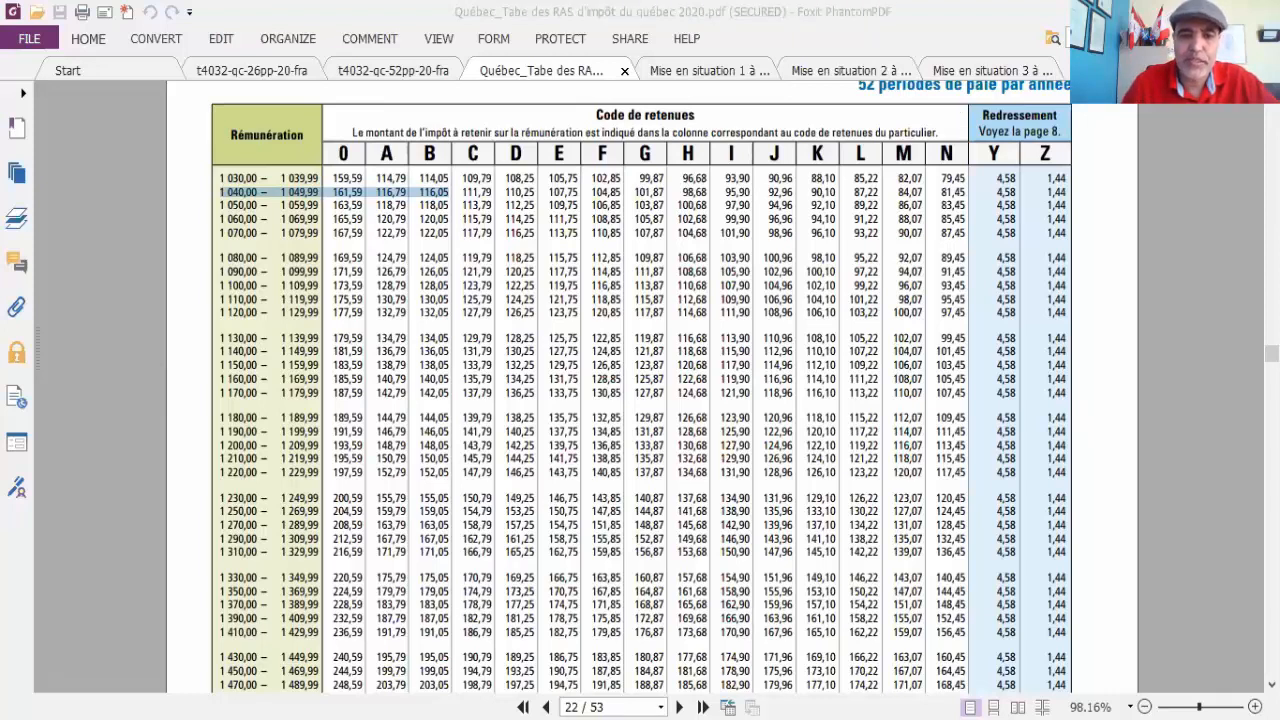
Return to the Excel payslip and check the provincial tax amount in G23 and the total deductions formula in G24.
key("alt+Tab")
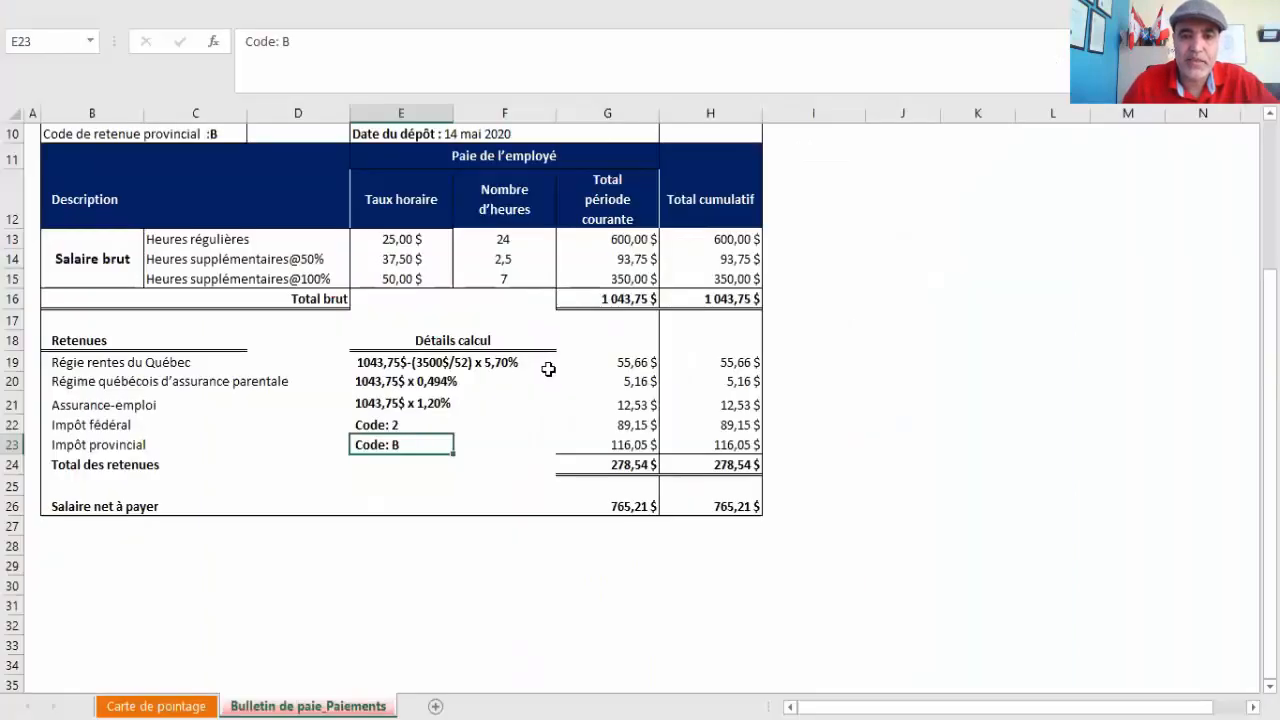
left_click(604, 446)
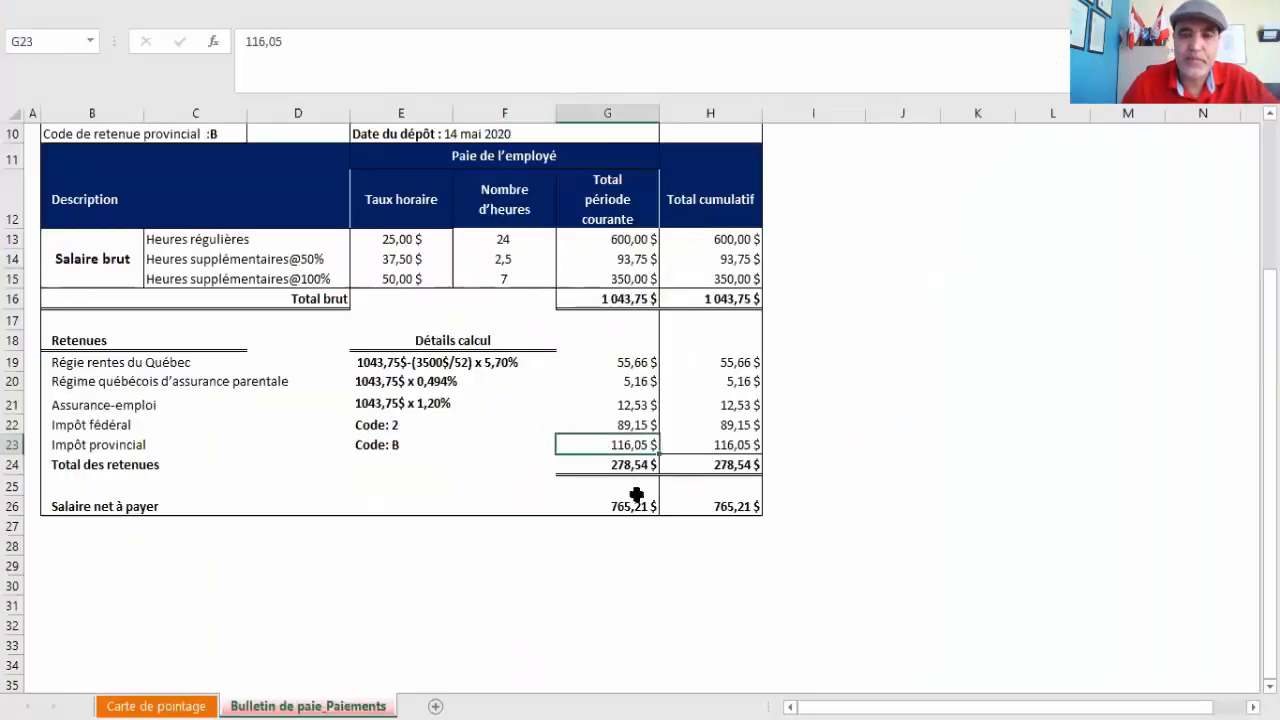
left_click(606, 467)
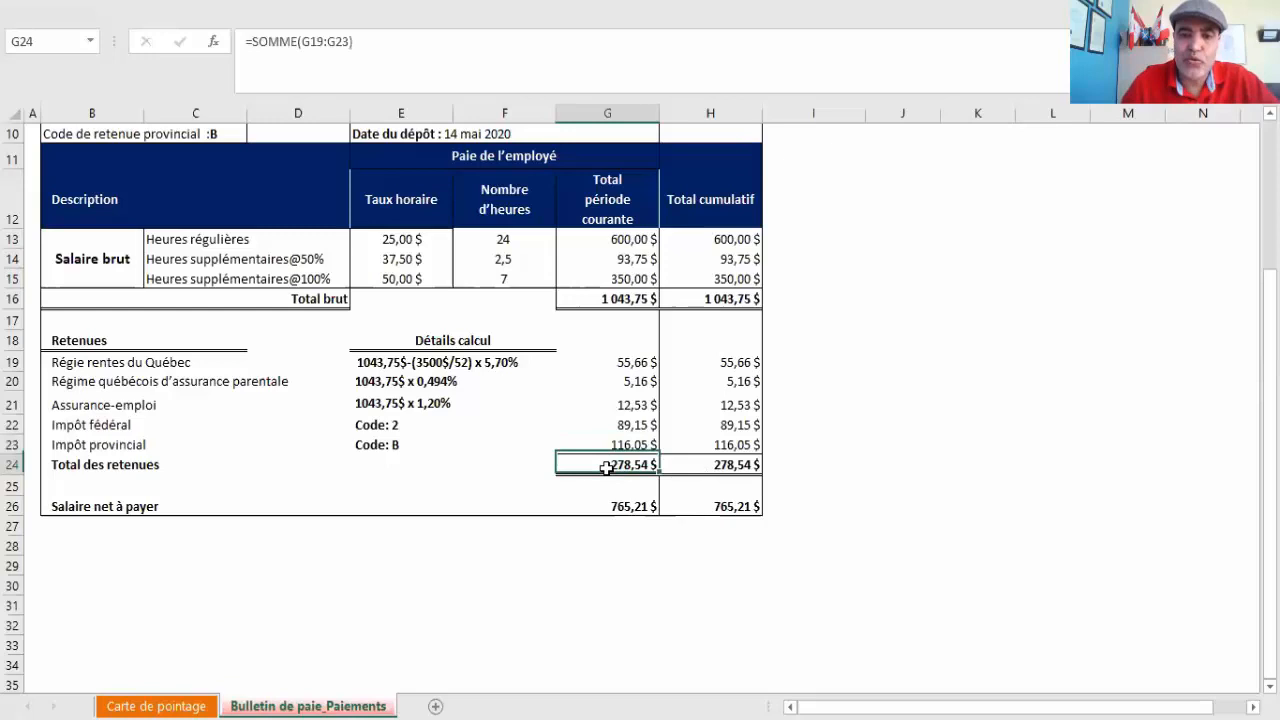